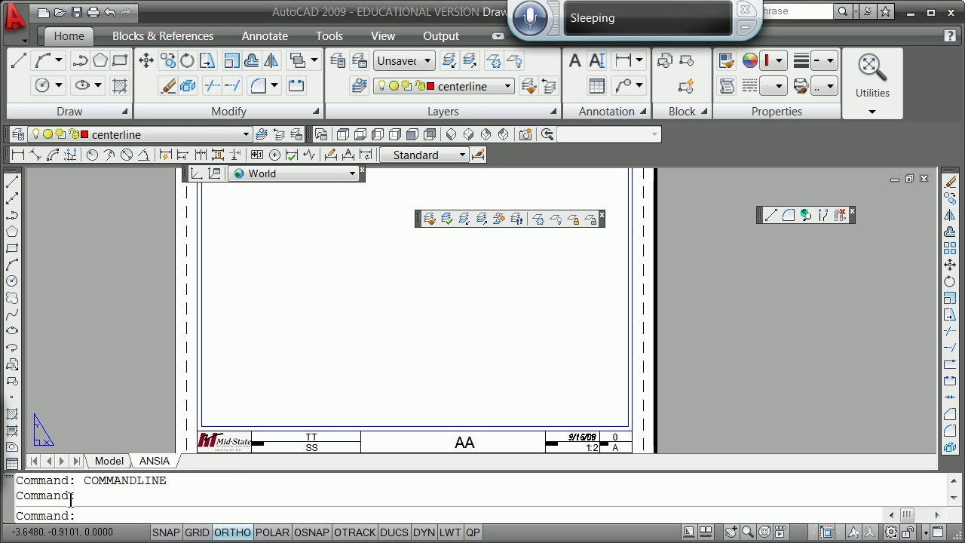
Switch to model space and create a new layer named foldlines
{"action": "left_click", "coordinate": [109, 458]}
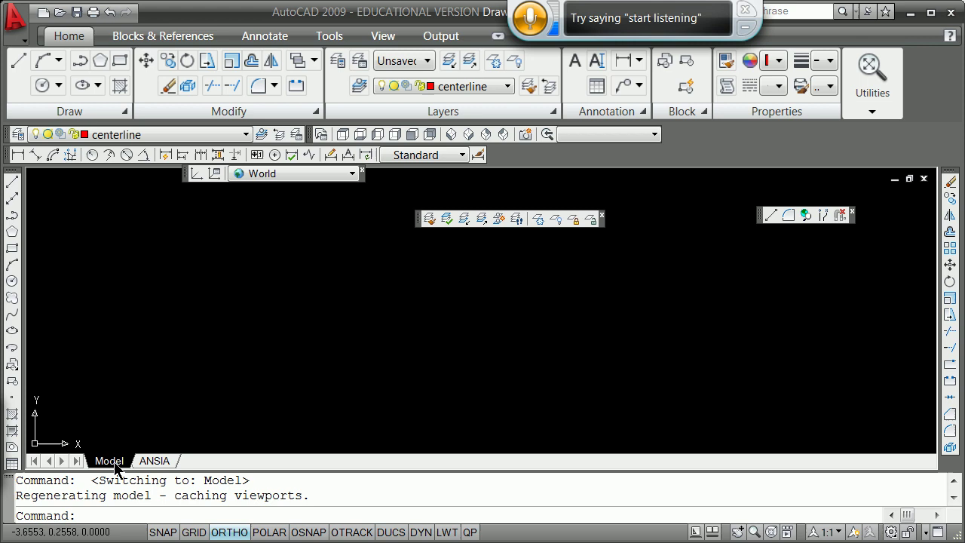
{"action": "left_click", "coordinate": [744, 10]}
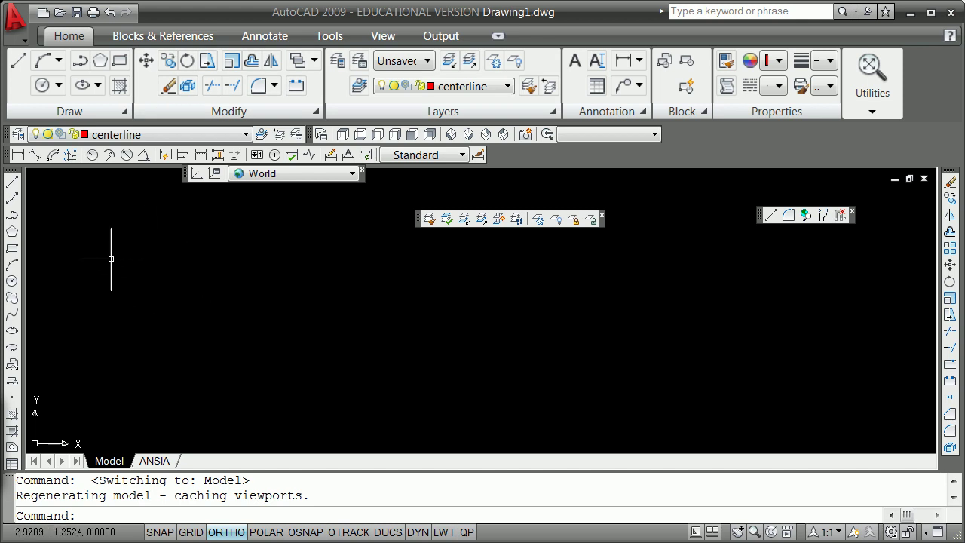
{"action": "left_click", "coordinate": [18, 137]}
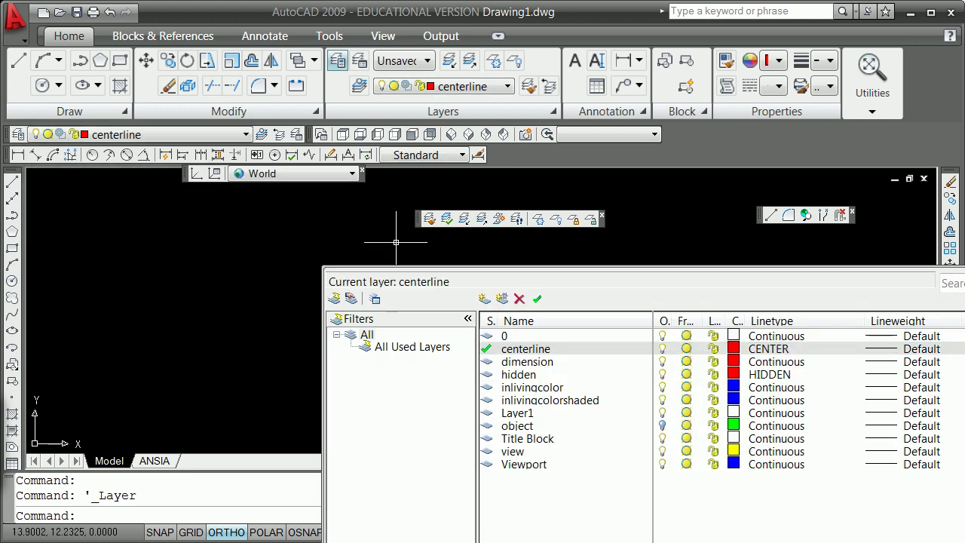
{"action": "left_click", "coordinate": [483, 298]}
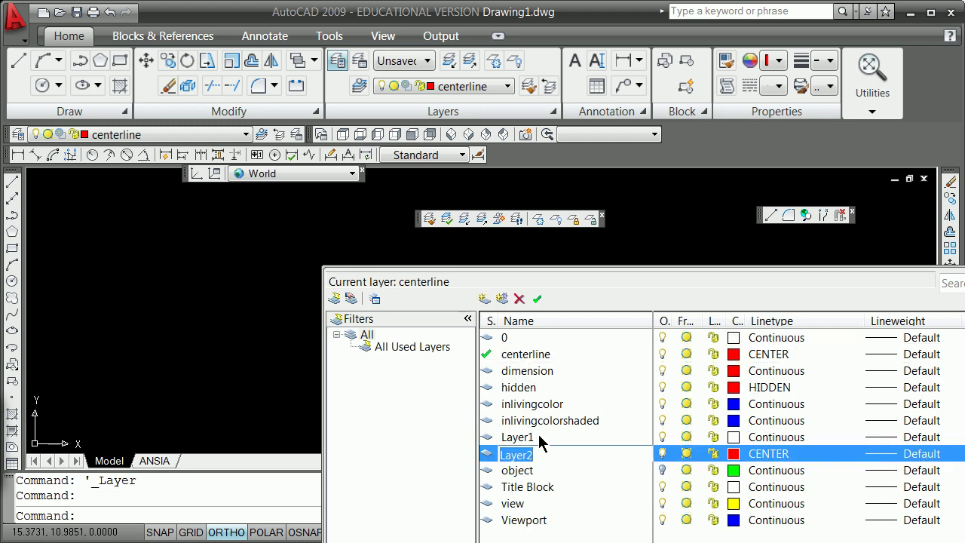
{"action": "type", "text": "foldlines"}
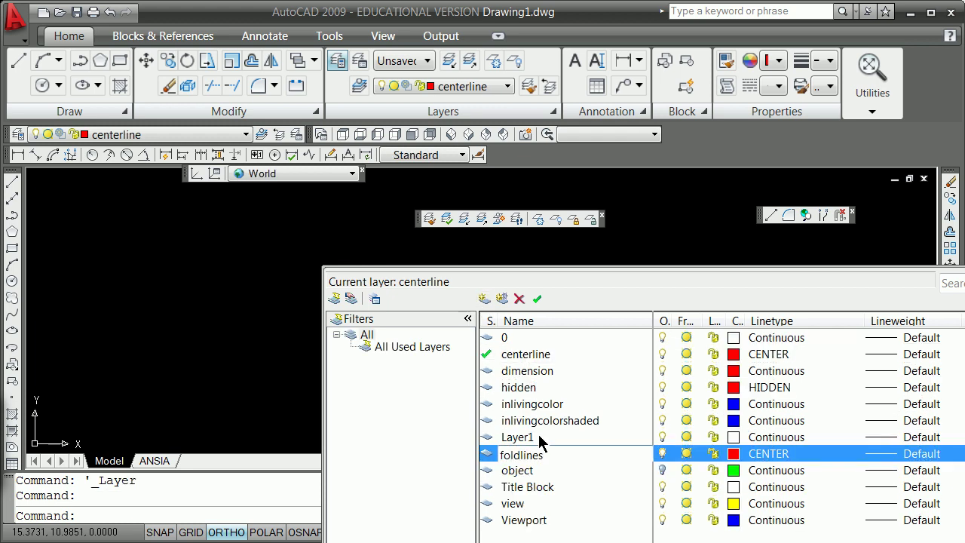
Create a second new layer named projectionlines
{"action": "left_click", "coordinate": [484, 299]}
{"action": "type", "text": "projec"}
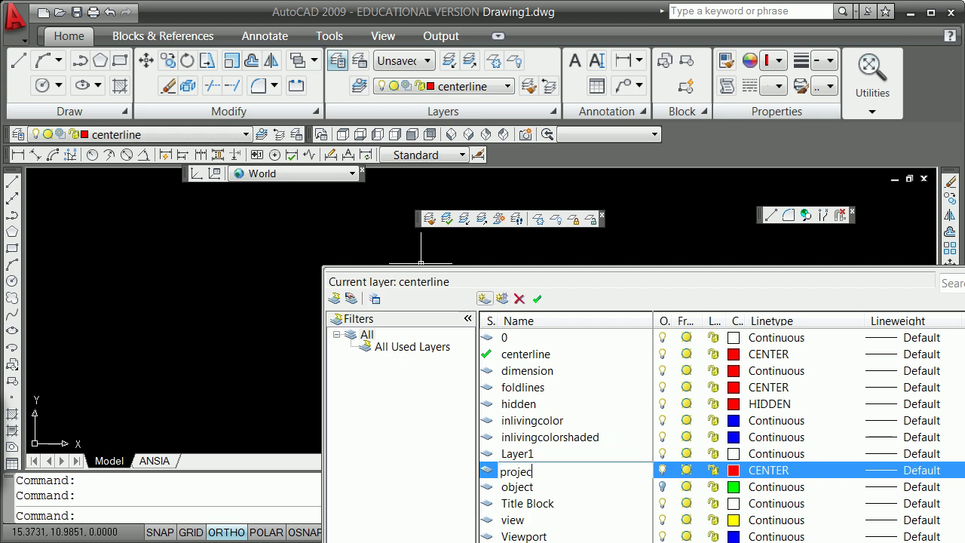
{"action": "type", "text": "tionlines"}
{"action": "left_click", "coordinate": [646, 505]}
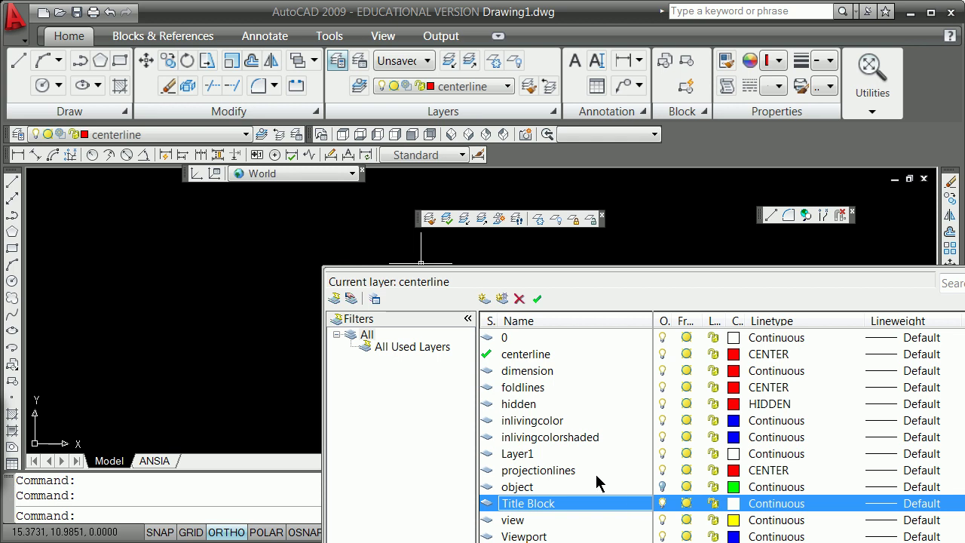
Set the foldlines layer's linetype to Continuous and its colour to yellow
{"action": "left_click", "coordinate": [759, 394]}
{"action": "left_click", "coordinate": [444, 275]}
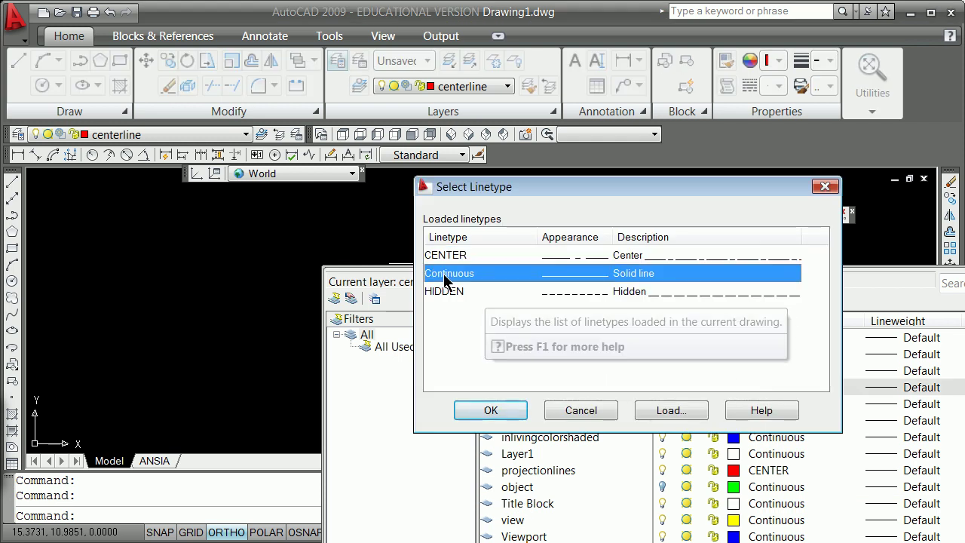
{"action": "left_click", "coordinate": [494, 411]}
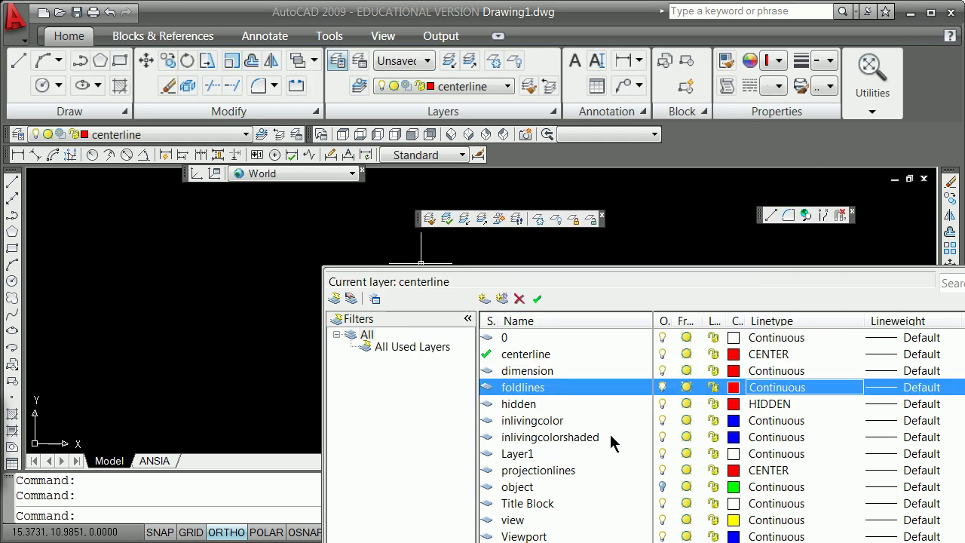
{"action": "left_click", "coordinate": [734, 387]}
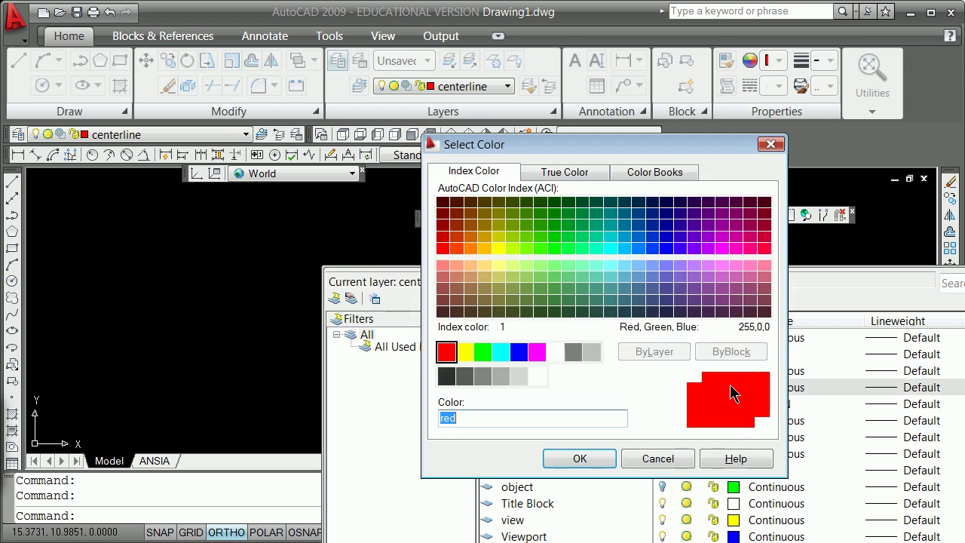
{"action": "left_click", "coordinate": [465, 351]}
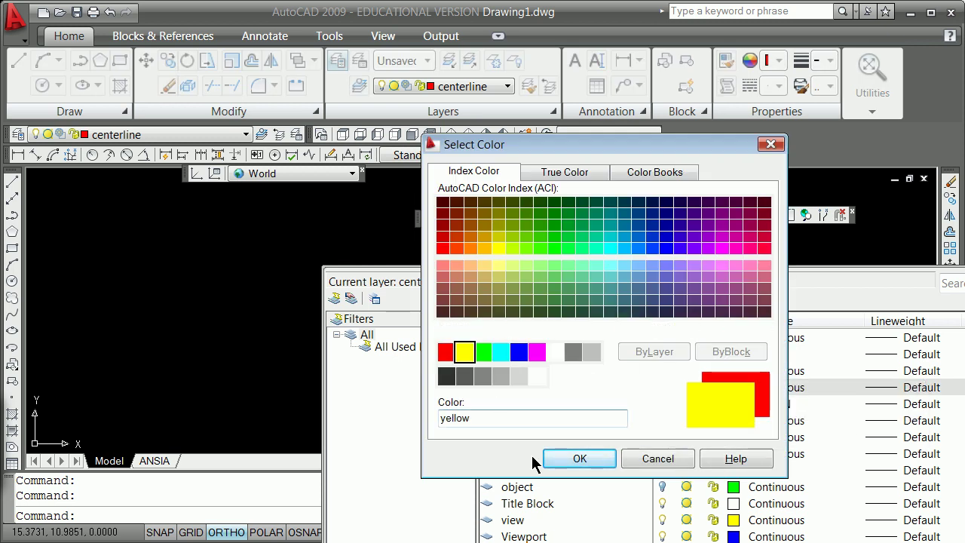
{"action": "left_click", "coordinate": [594, 460]}
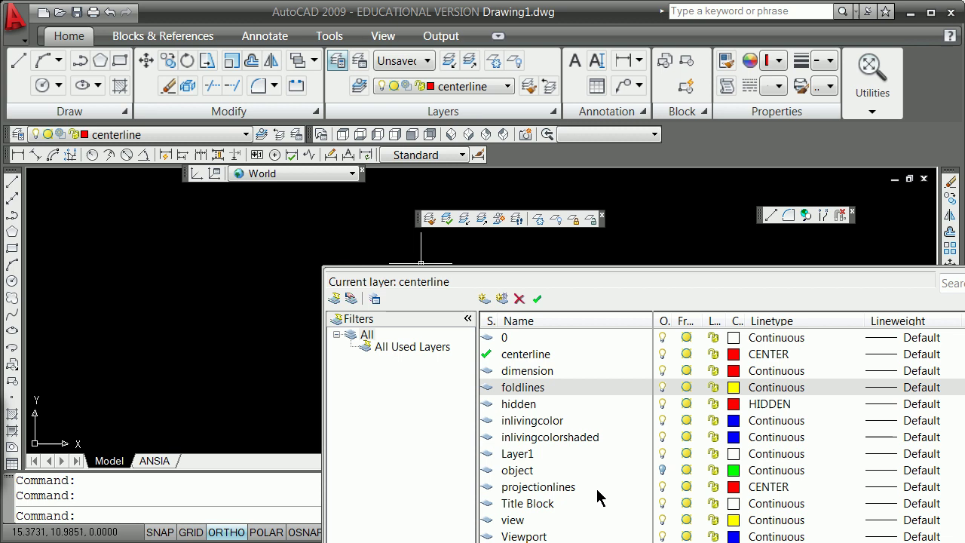
Set the projectionlines layer's linetype to Continuous and its colour to dark brown, index colour 39
{"action": "left_click", "coordinate": [773, 488]}
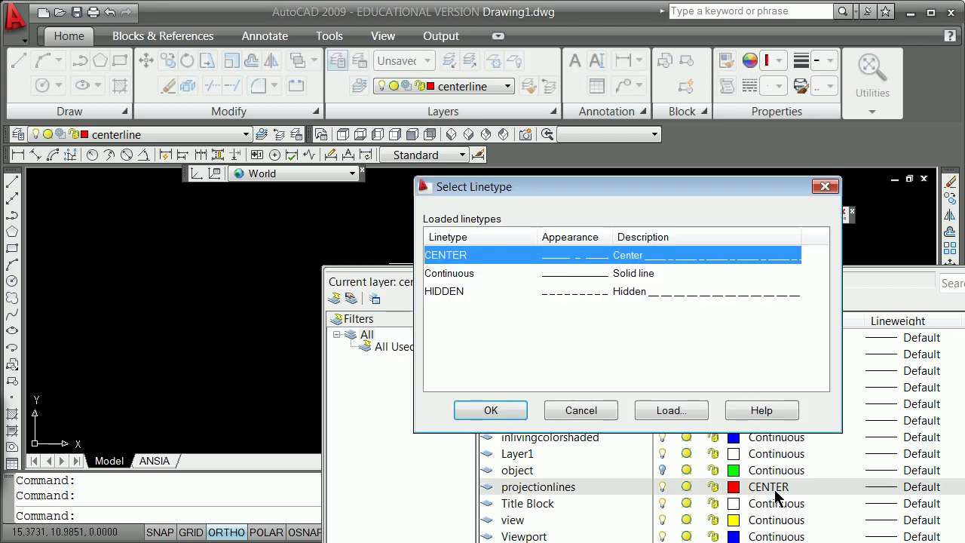
{"action": "left_click", "coordinate": [468, 274]}
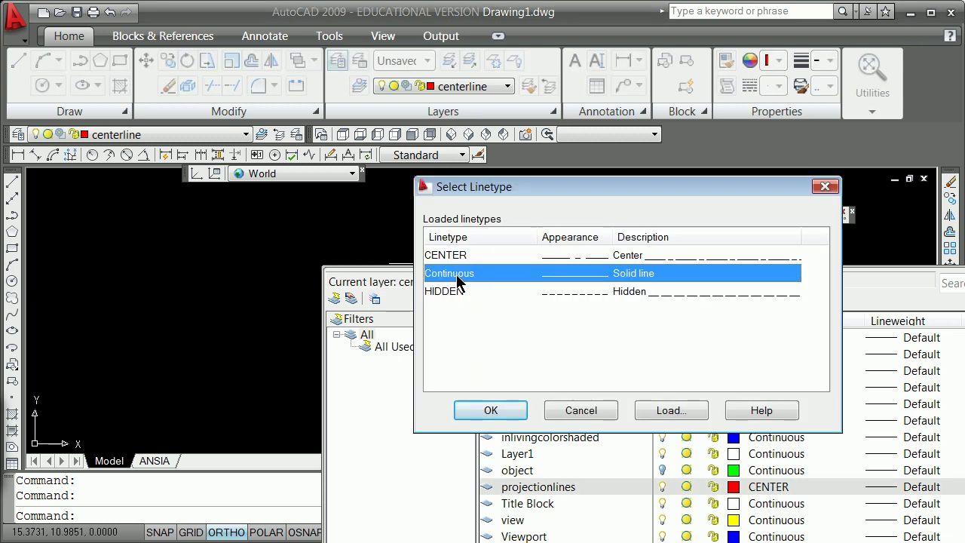
{"action": "left_click", "coordinate": [498, 413]}
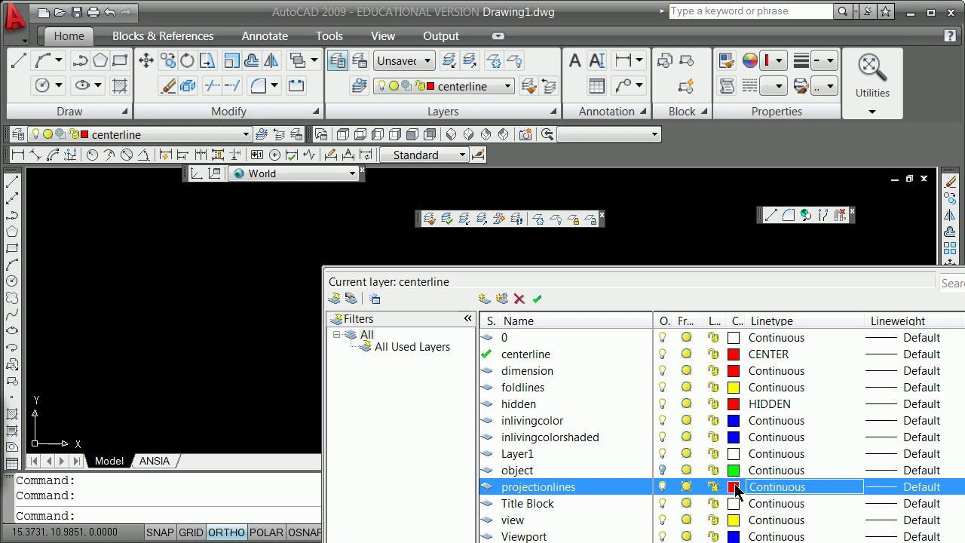
{"action": "left_click", "coordinate": [734, 487]}
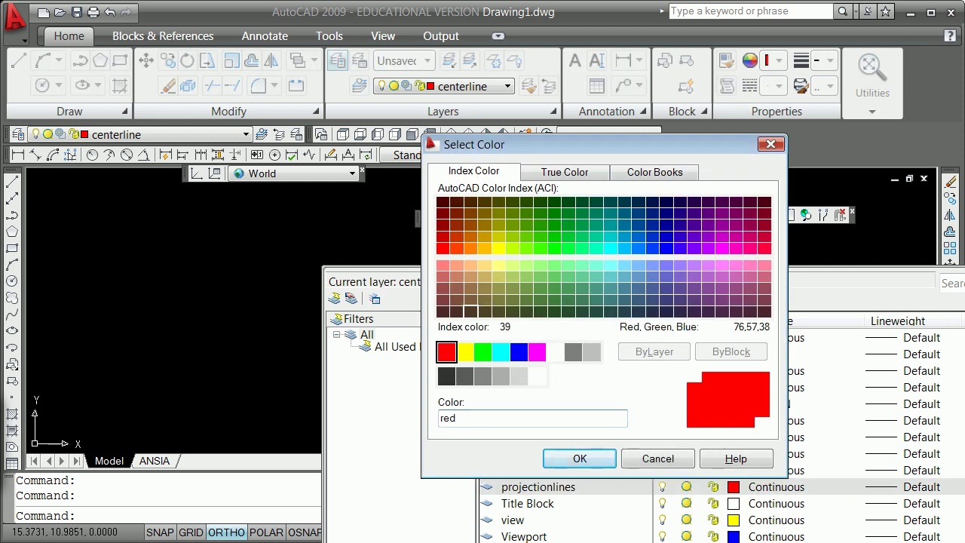
{"action": "left_click", "coordinate": [470, 312]}
{"action": "left_click", "coordinate": [580, 458]}
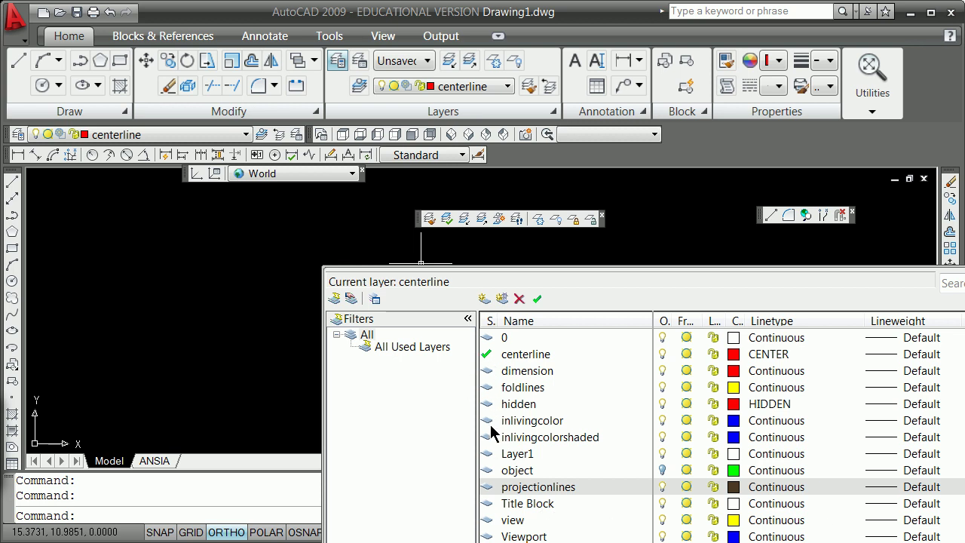
Make the view layer current and turn on the object layer
{"action": "double_click", "coordinate": [490, 520]}
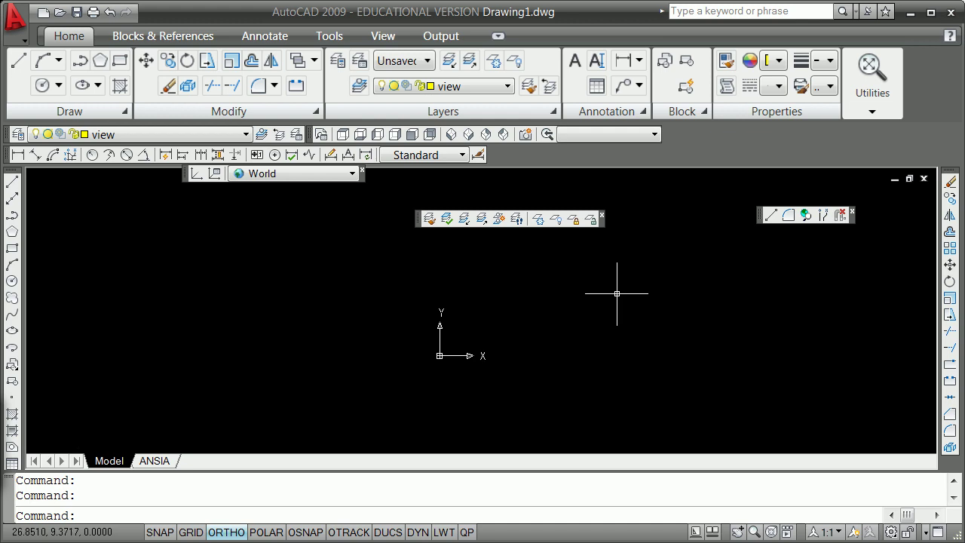
{"action": "left_click", "coordinate": [17, 134]}
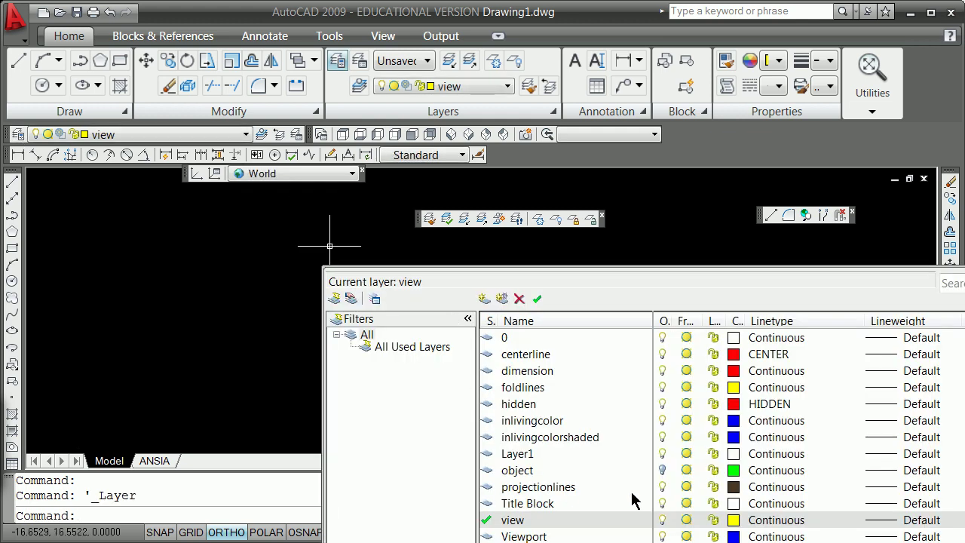
{"action": "left_click", "coordinate": [662, 469]}
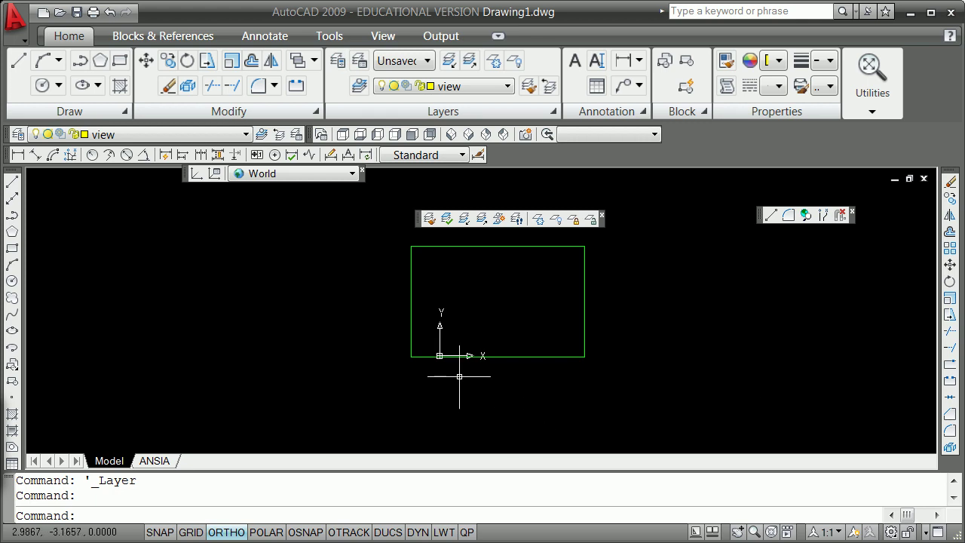
Erase the green rectangle around the origin
{"action": "type", "text": "e"}
{"action": "key", "text": "Return"}
{"action": "left_click", "coordinate": [499, 355]}
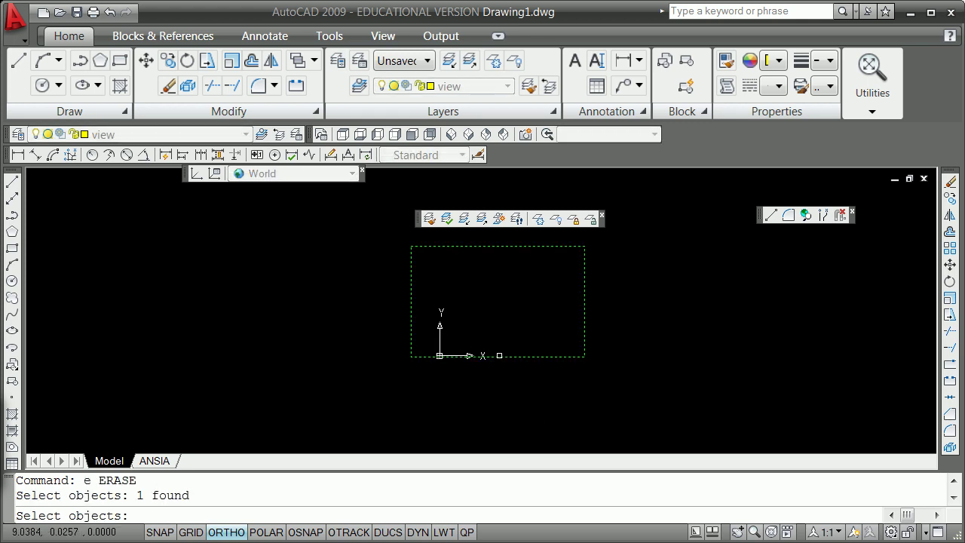
{"action": "key", "text": "Return"}
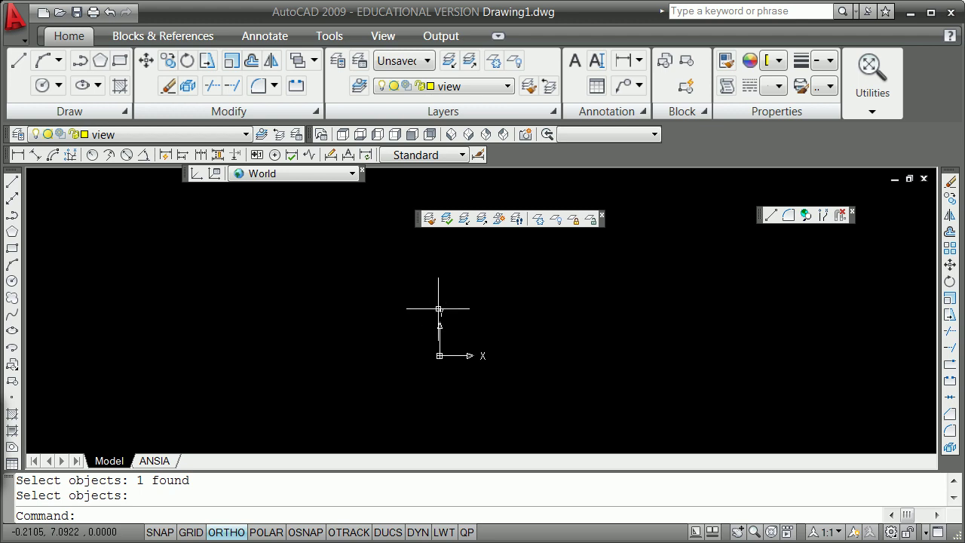
Draw a 10 by 10 square on the view layer, starting from a corner below and left of the origin
{"action": "left_click", "coordinate": [12, 250]}
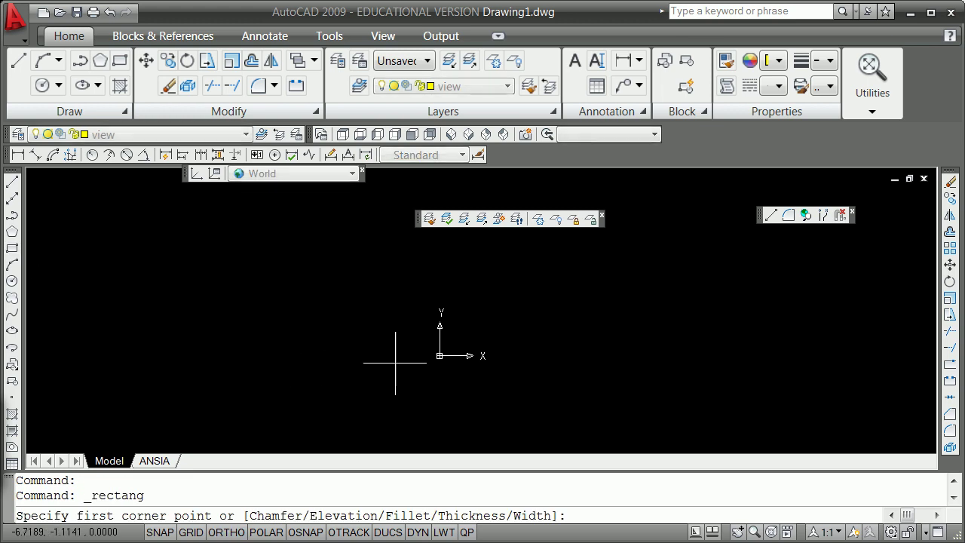
{"action": "left_click", "coordinate": [395, 382]}
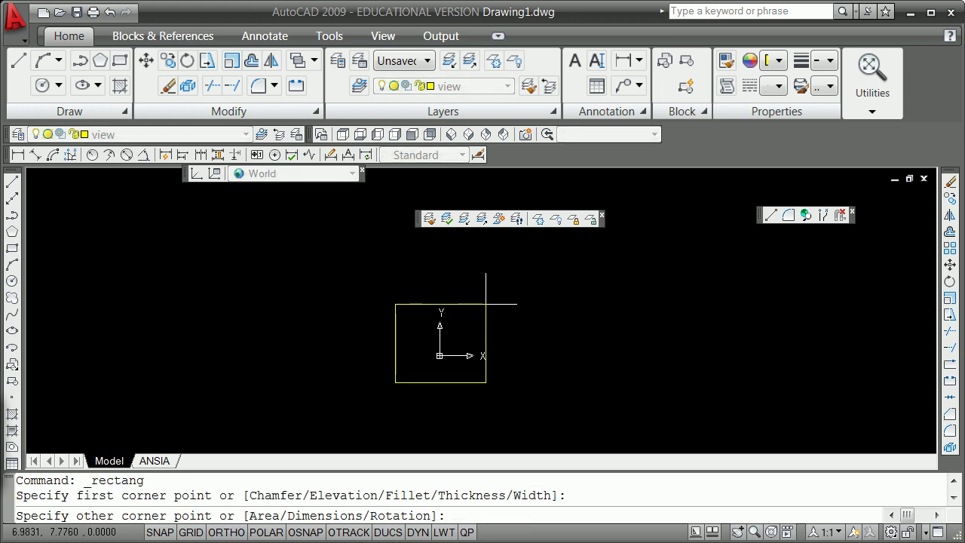
{"action": "key", "text": "F8"}
{"action": "type", "text": "@"}
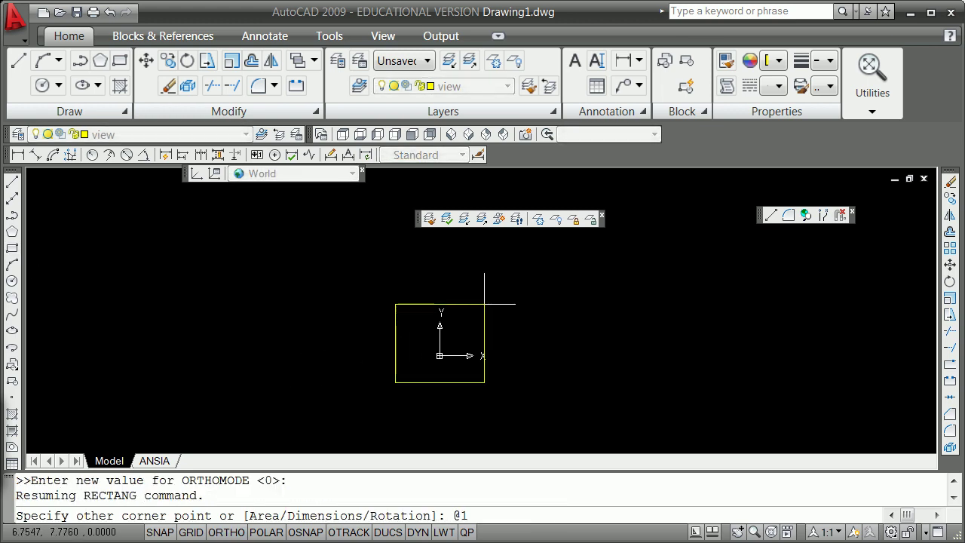
{"action": "type", "text": "10,10"}
{"action": "key", "text": "Return"}
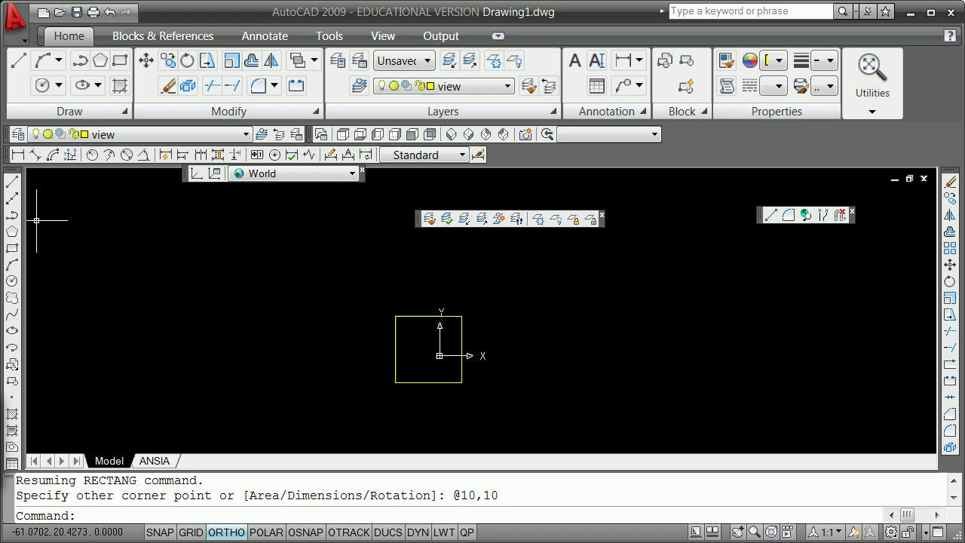
Move the square by its lower-left grip with Ortho off, placing that corner at about (6, 3.4), up and right of the origin
{"action": "left_click", "coordinate": [433, 309]}
{"action": "left_click", "coordinate": [409, 343]}
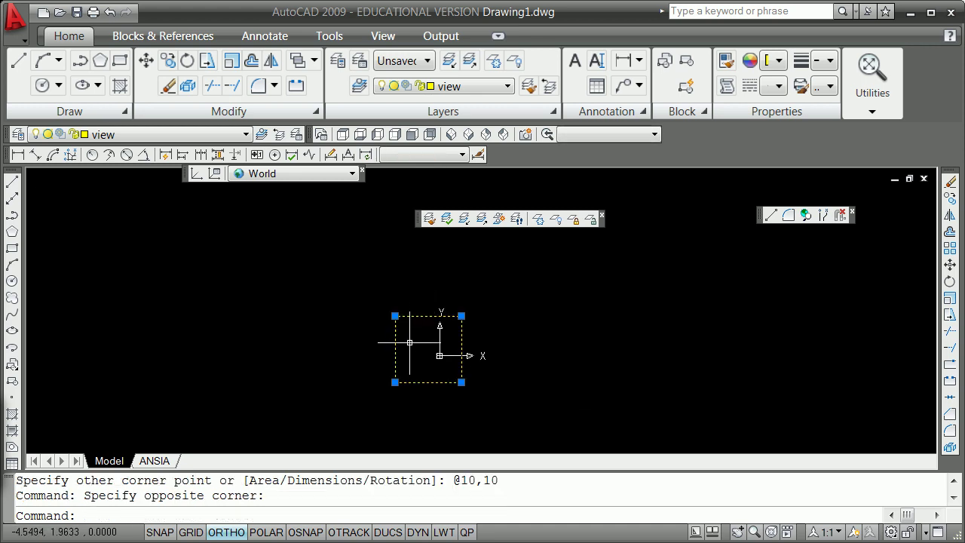
{"action": "left_click", "coordinate": [395, 383]}
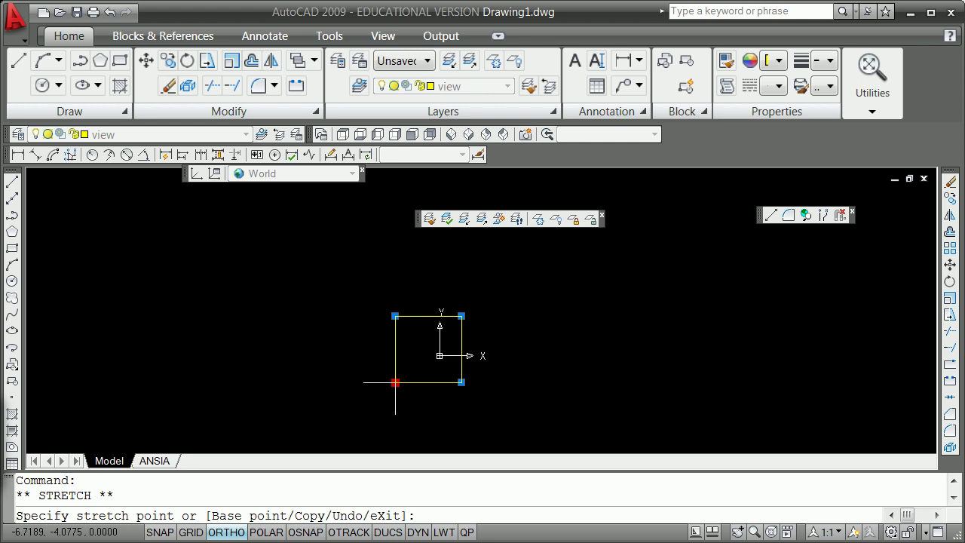
{"action": "key", "text": "space"}
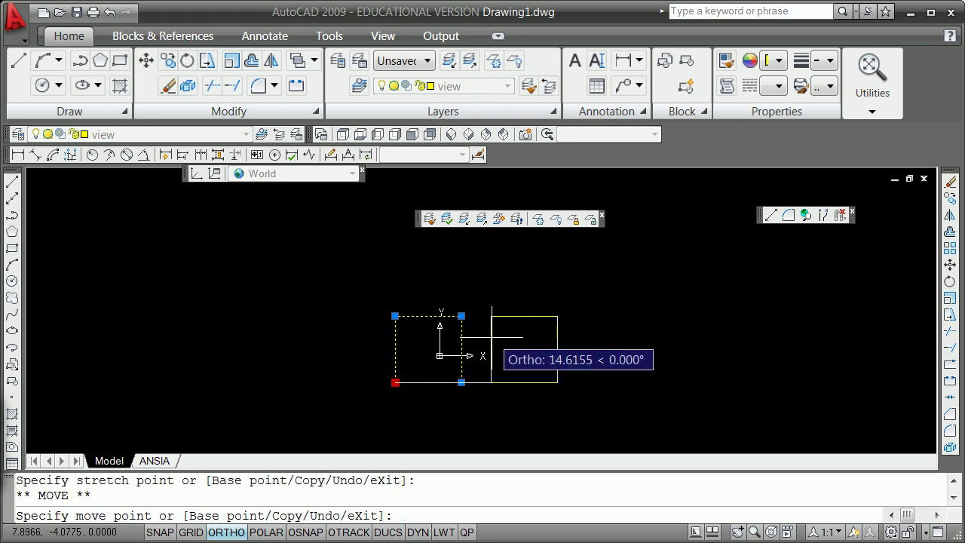
{"action": "key", "text": "F8"}
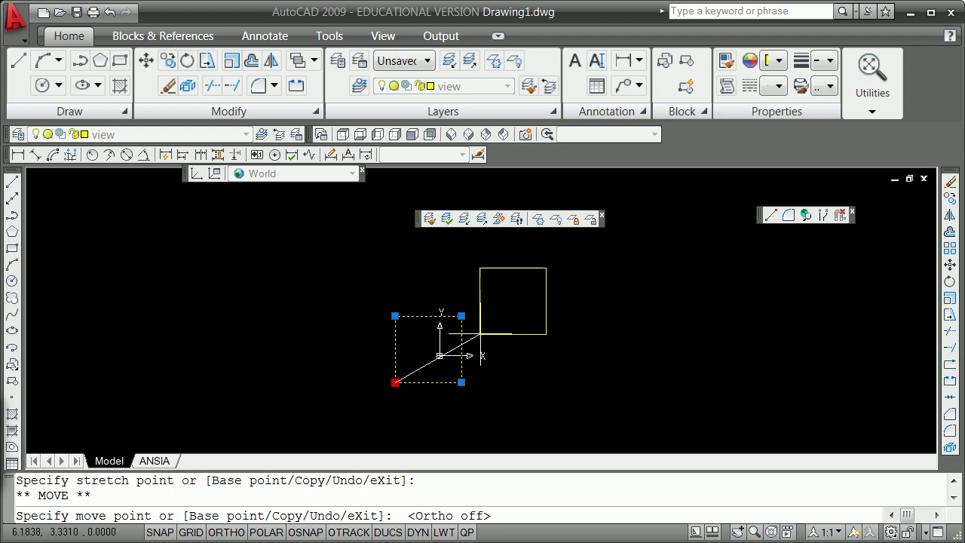
{"action": "left_click", "coordinate": [479, 333]}
{"action": "key", "text": "Escape"}
{"action": "key", "text": "Escape"}
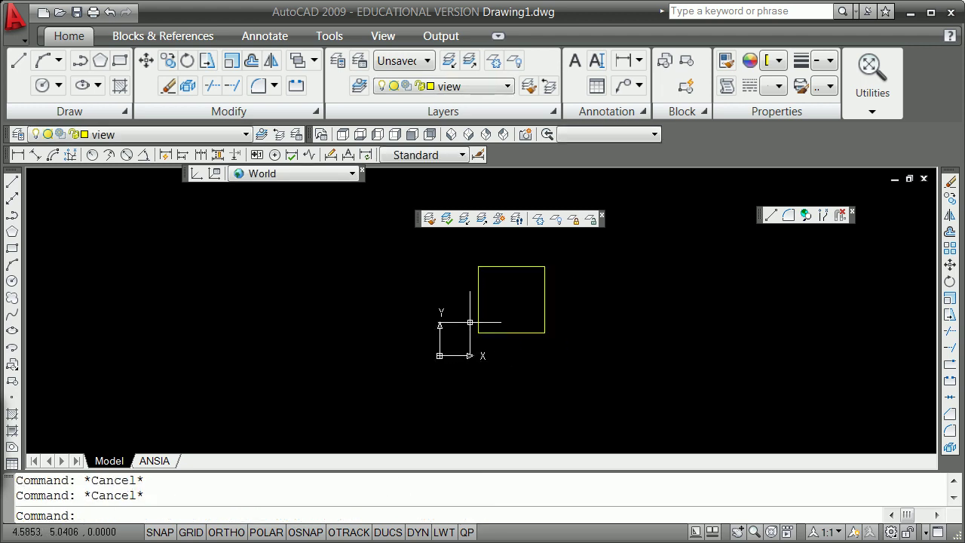
{"action": "type", "text": "z"}
{"action": "key", "text": "Return"}
{"action": "type", "text": "w"}
{"action": "key", "text": "Return"}
{"action": "key", "text": "Escape"}
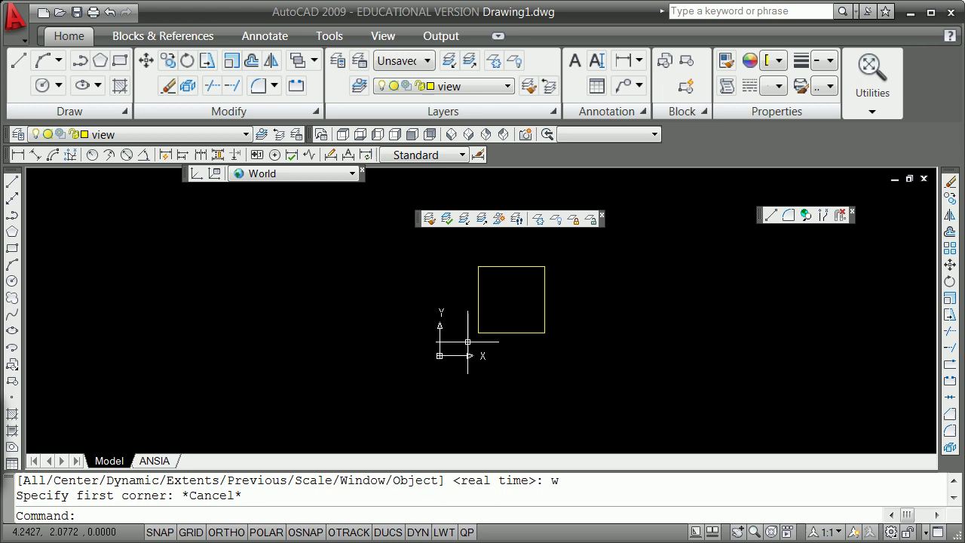
Explode the yellow square into separate lines
{"action": "type", "text": "z"}
{"action": "key", "text": "Return"}
{"action": "type", "text": "e"}
{"action": "key", "text": "Return"}
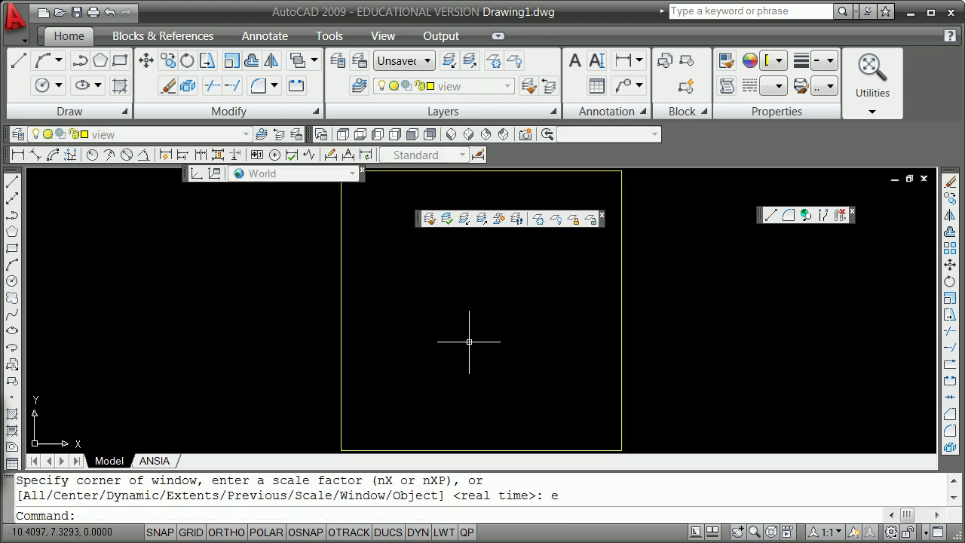
{"action": "type", "text": "x"}
{"action": "key", "text": "Return"}
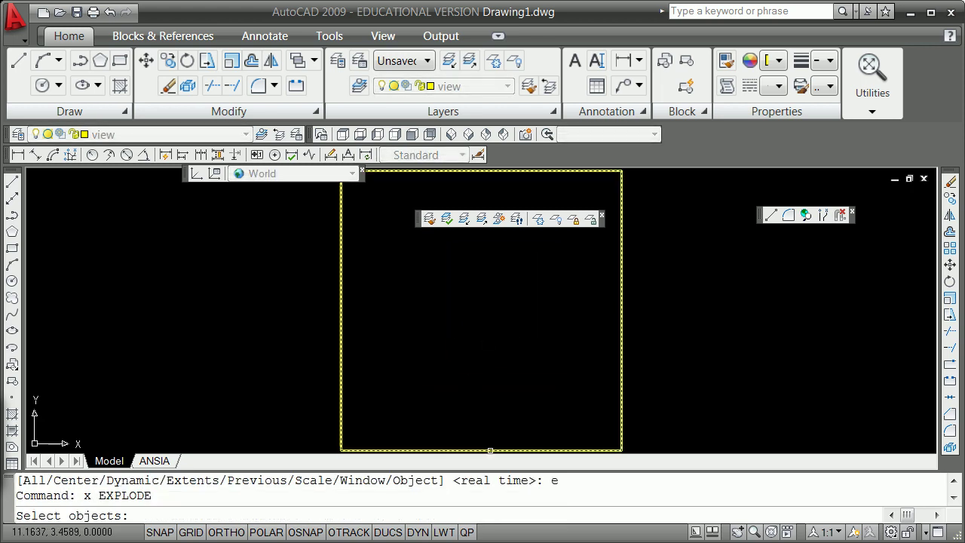
{"action": "left_click", "coordinate": [489, 448]}
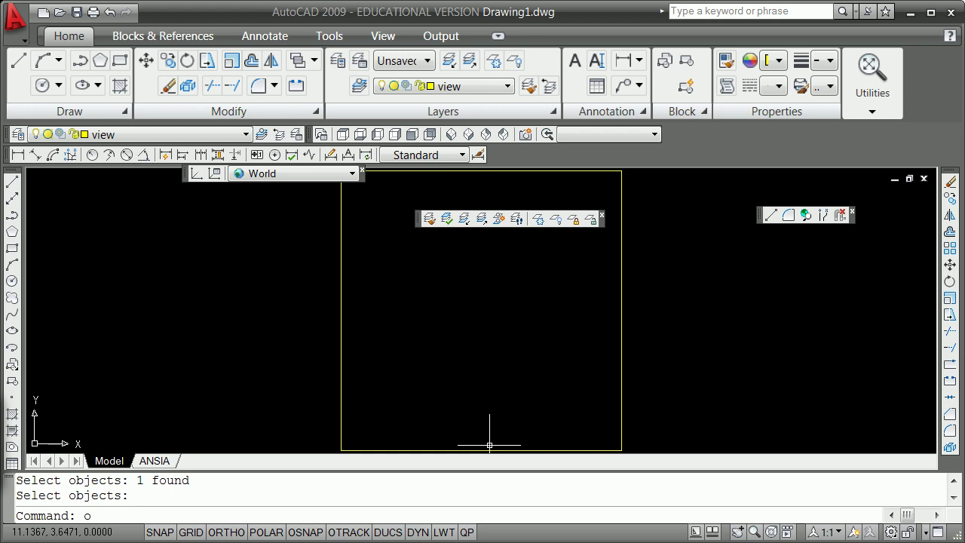
Offset the yellow square's bottom edge 1 unit upward, into the square
{"action": "key", "text": "Return"}
{"action": "type", "text": "1"}
{"action": "key", "text": "Return"}
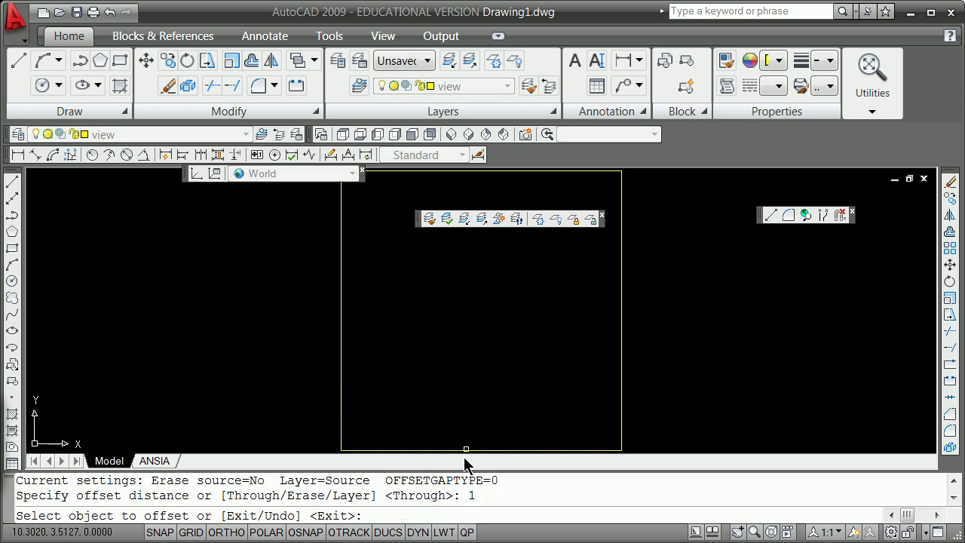
{"action": "left_click", "coordinate": [457, 449]}
{"action": "left_click", "coordinate": [453, 425]}
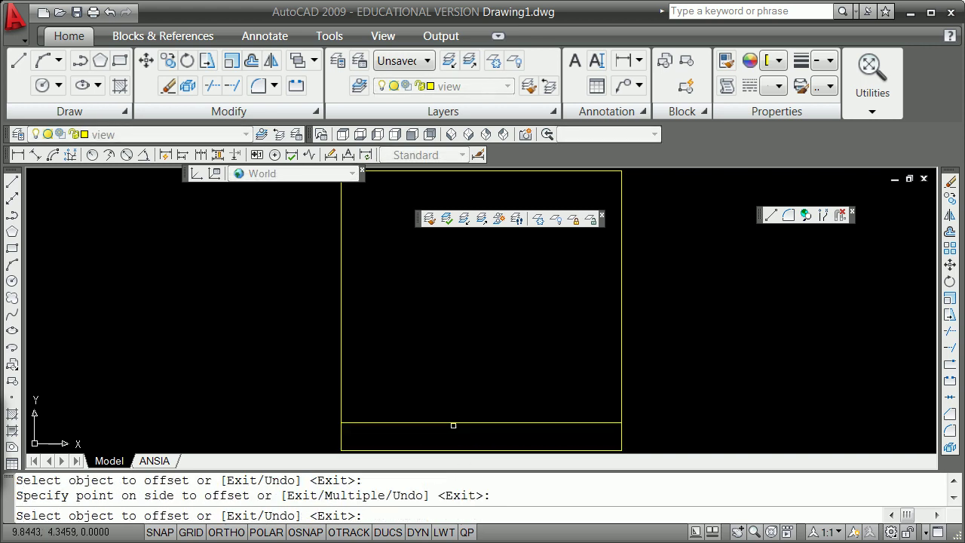
{"action": "left_click", "coordinate": [341, 380]}
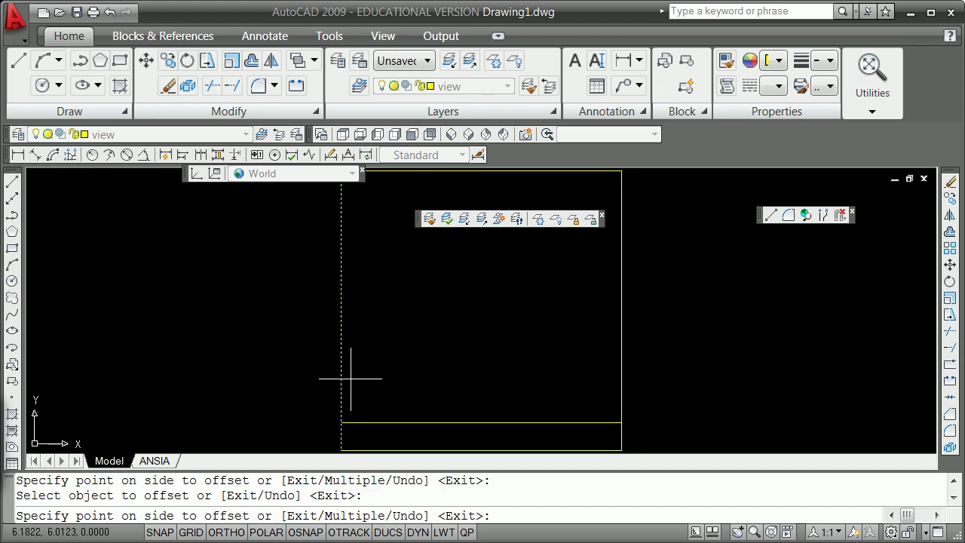
{"action": "key", "text": "Escape"}
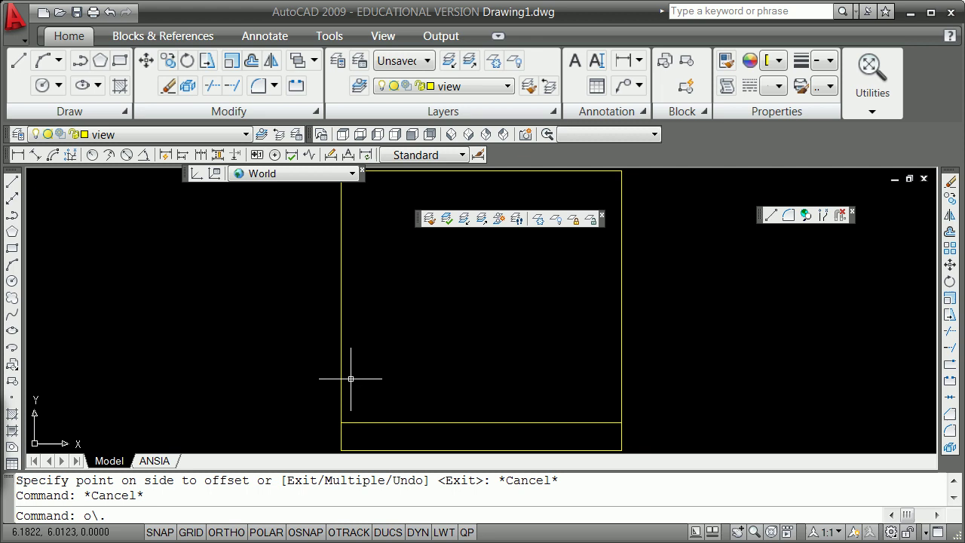
{"action": "type", "text": "o\\.5"}
{"action": "key", "text": "Return"}
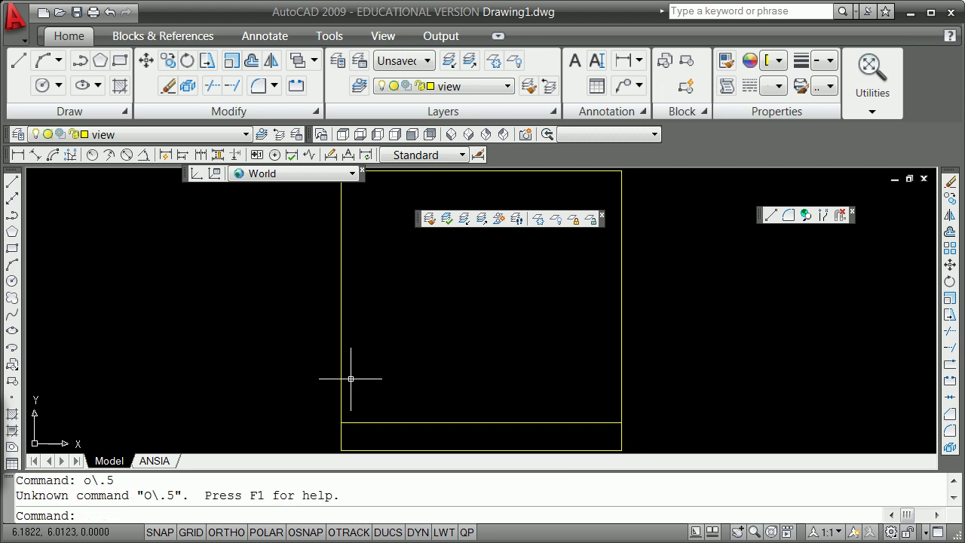
Offset the yellow square's left edge 0.5 units to the right, into the square
{"action": "type", "text": "o"}
{"action": "key", "text": "Return"}
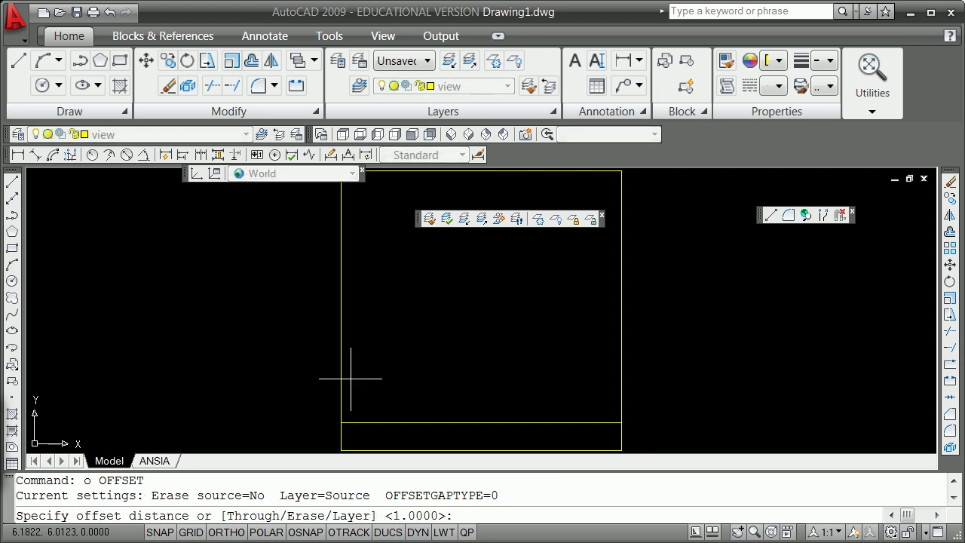
{"action": "type", "text": ".5"}
{"action": "key", "text": "Return"}
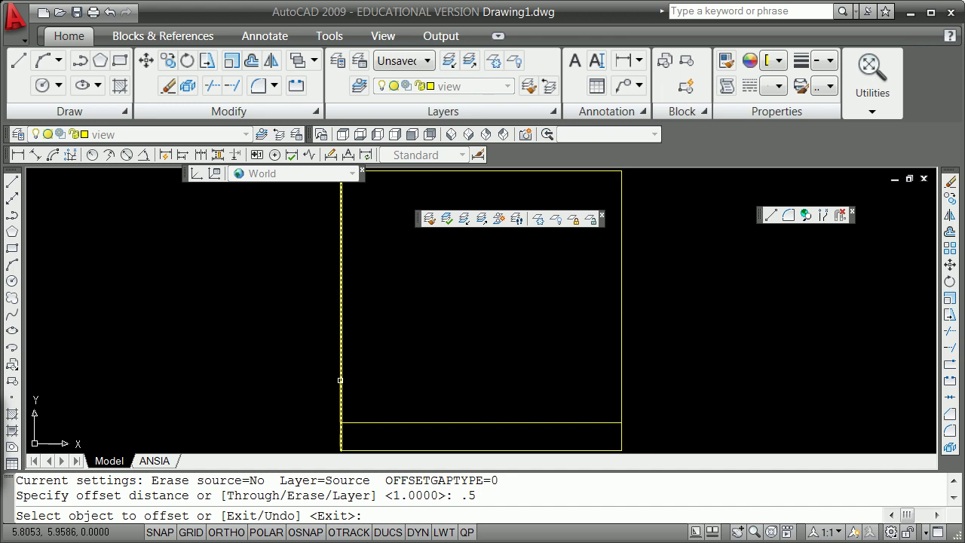
{"action": "left_click", "coordinate": [343, 379]}
{"action": "left_click", "coordinate": [362, 380]}
{"action": "key", "text": "Return"}
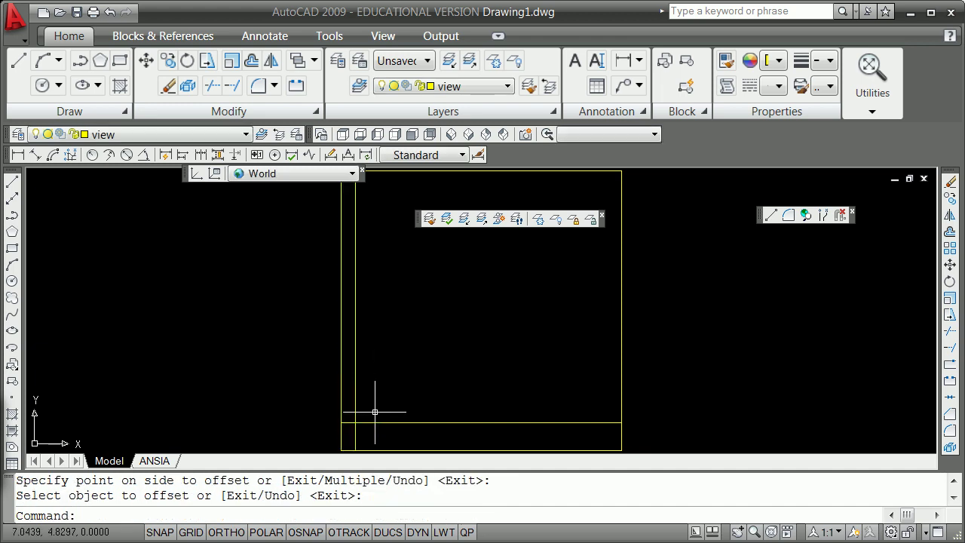
Put the two offset lines on the object layer and make object the current layer
{"action": "left_click", "coordinate": [375, 422]}
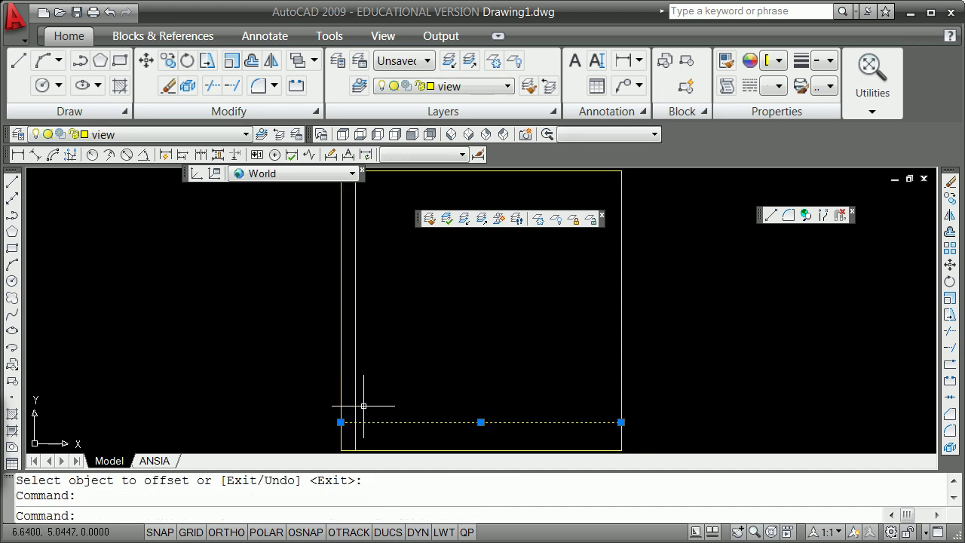
{"action": "left_click", "coordinate": [356, 403]}
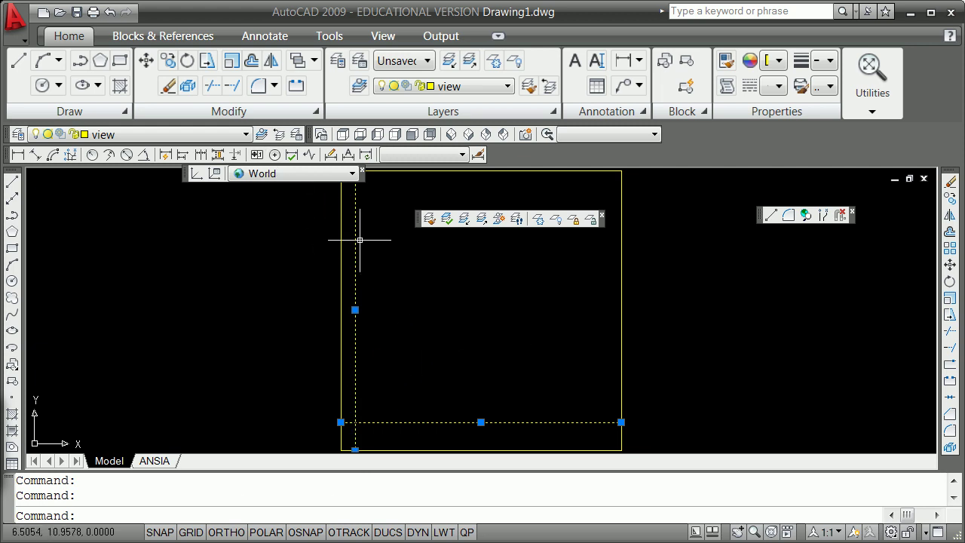
{"action": "left_click", "coordinate": [247, 135]}
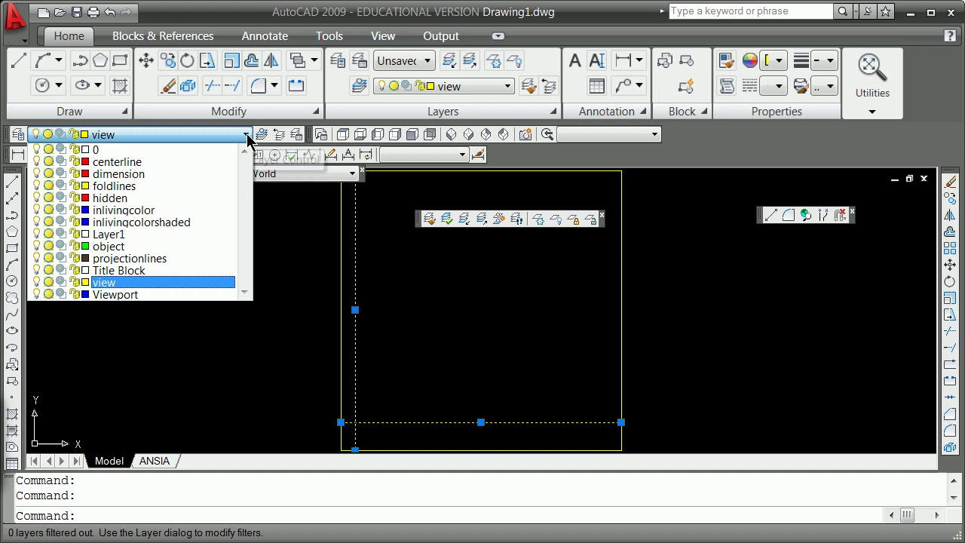
{"action": "left_click", "coordinate": [147, 245]}
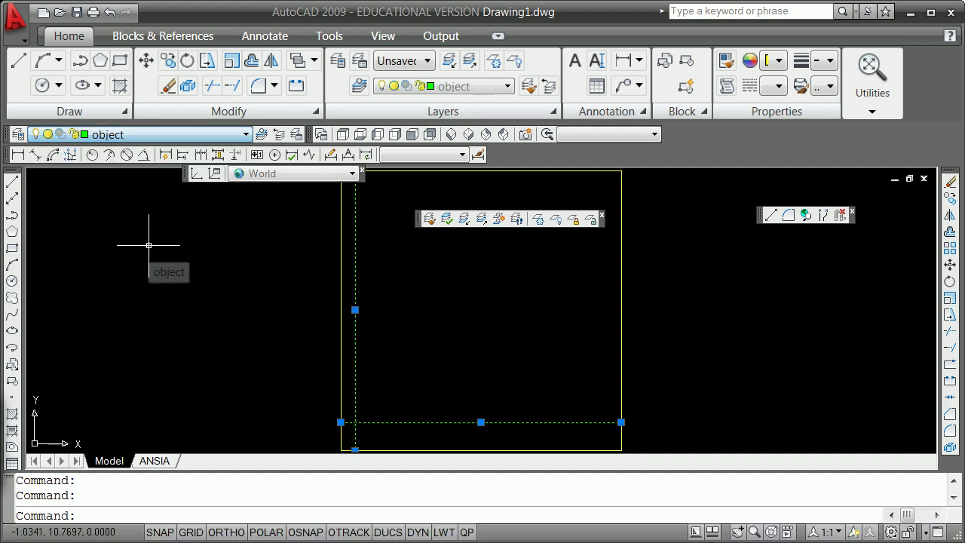
{"action": "key", "text": "Escape"}
{"action": "key", "text": "Escape"}
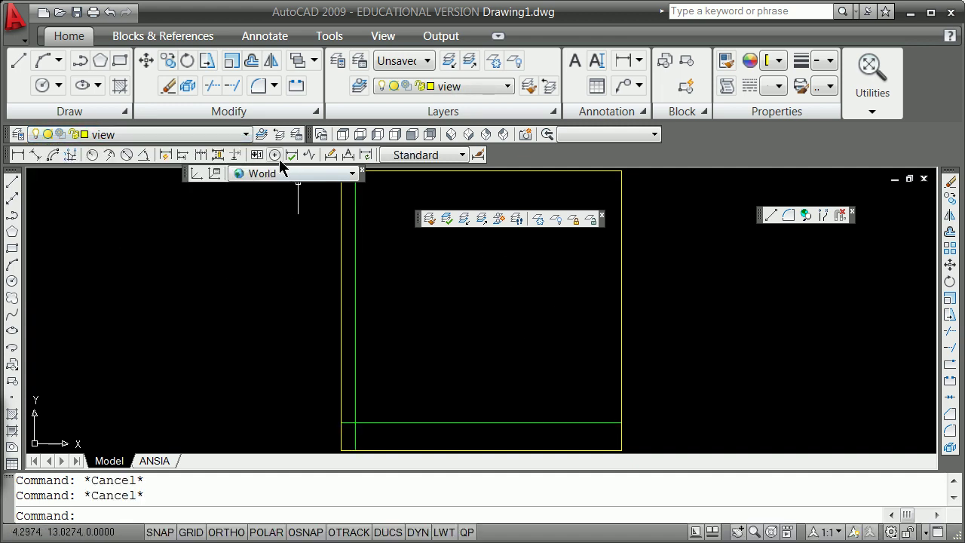
{"action": "left_click", "coordinate": [246, 135]}
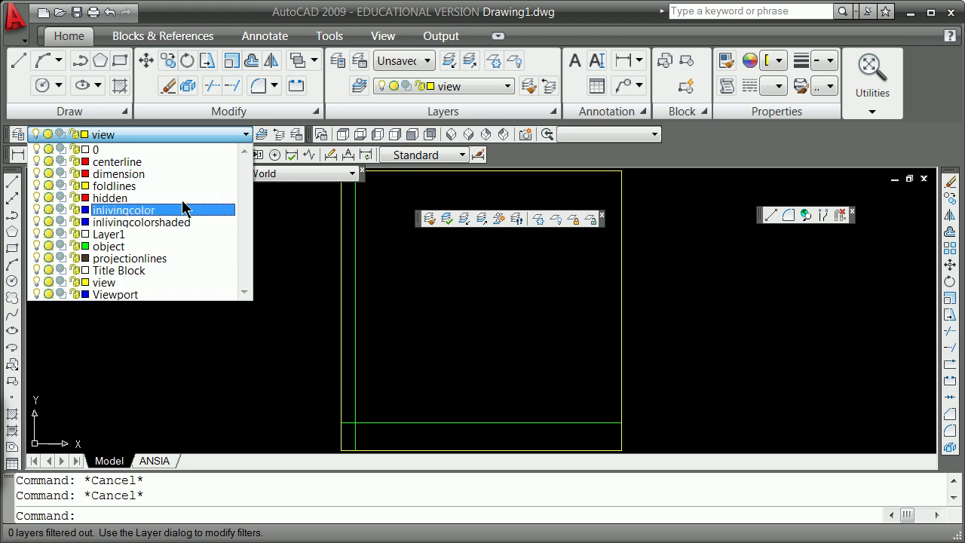
{"action": "left_click", "coordinate": [178, 246]}
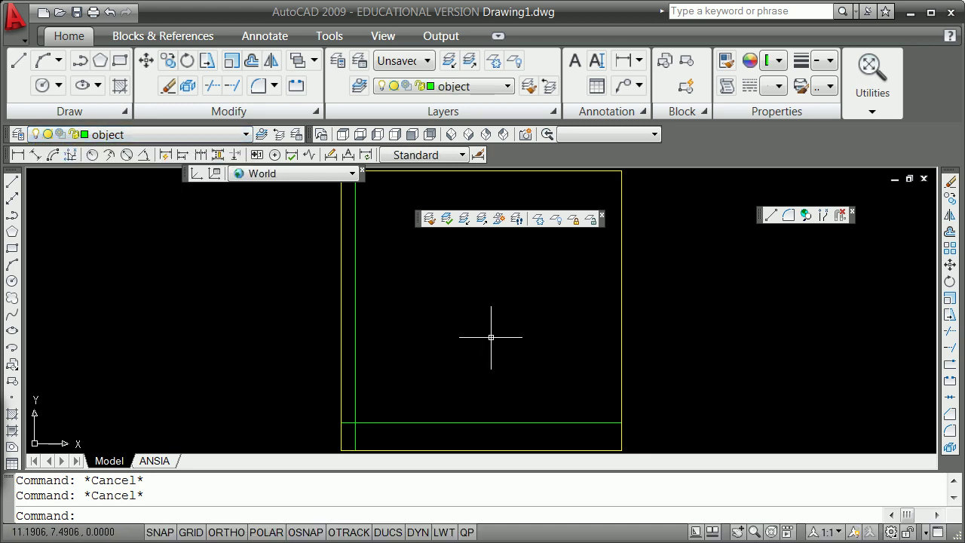
Fillet the two green lines into a sharp lower-left corner
{"action": "type", "text": "f"}
{"action": "key", "text": "Return"}
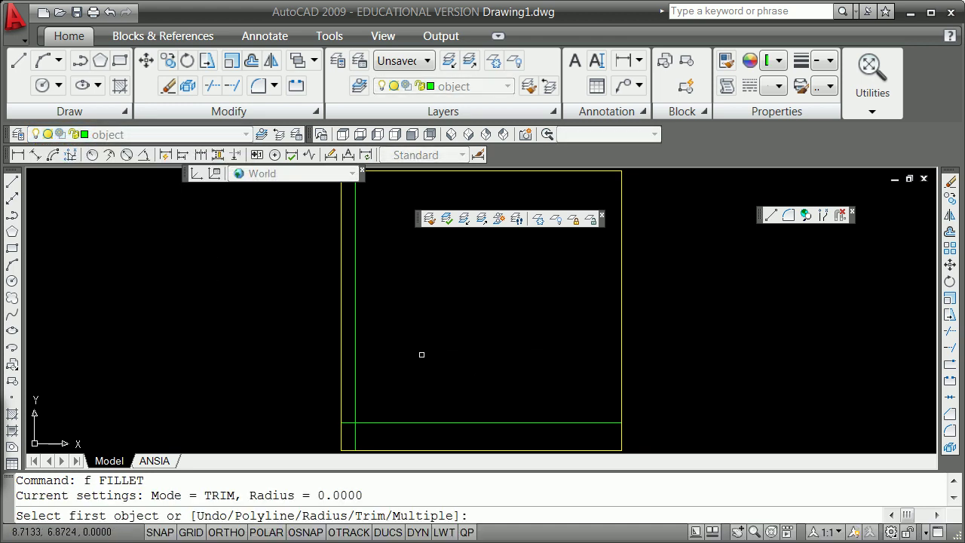
{"action": "left_click", "coordinate": [397, 422]}
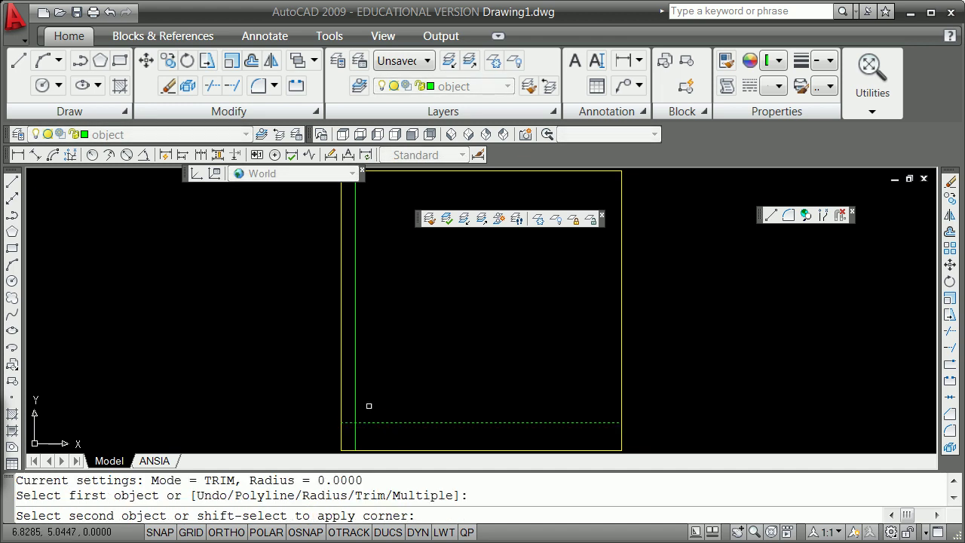
{"action": "left_click", "coordinate": [355, 401]}
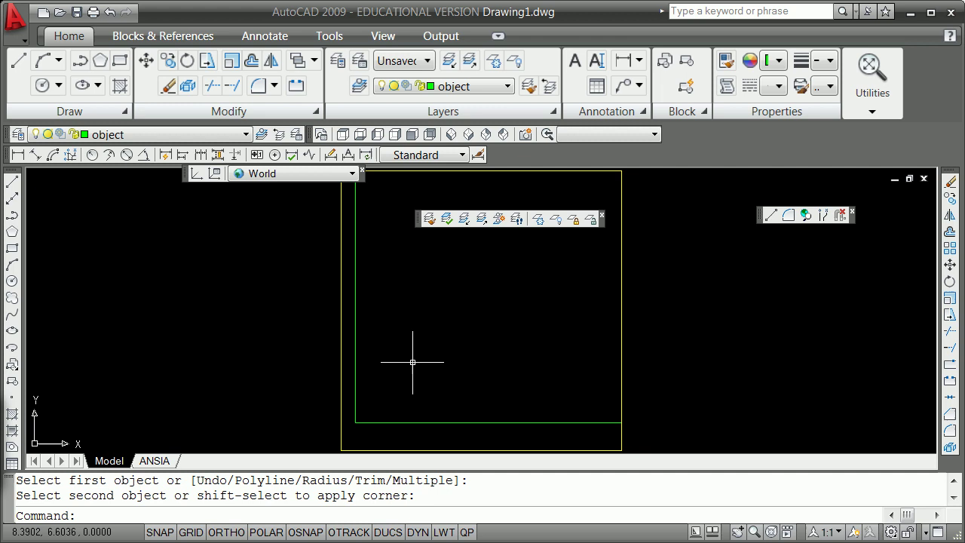
Offset the green vertical line 8 units to the right
{"action": "type", "text": "o"}
{"action": "key", "text": "Return"}
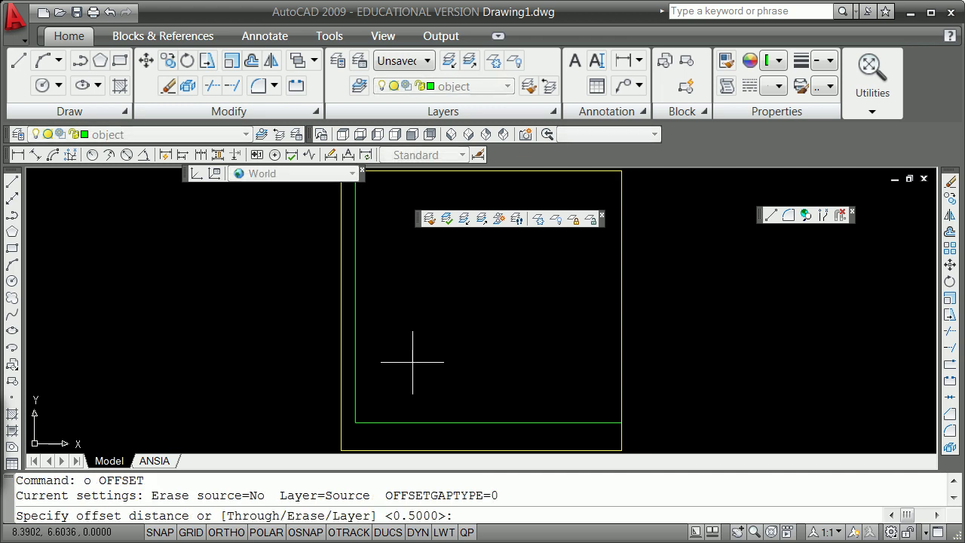
{"action": "type", "text": "8"}
{"action": "key", "text": "Return"}
{"action": "left_click", "coordinate": [355, 320]}
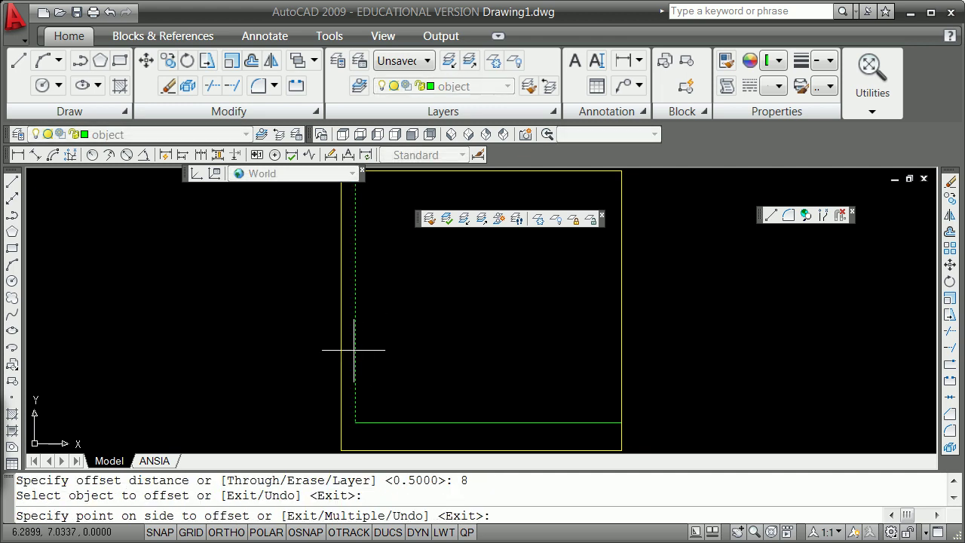
{"action": "left_click", "coordinate": [368, 348]}
{"action": "key", "text": "Return"}
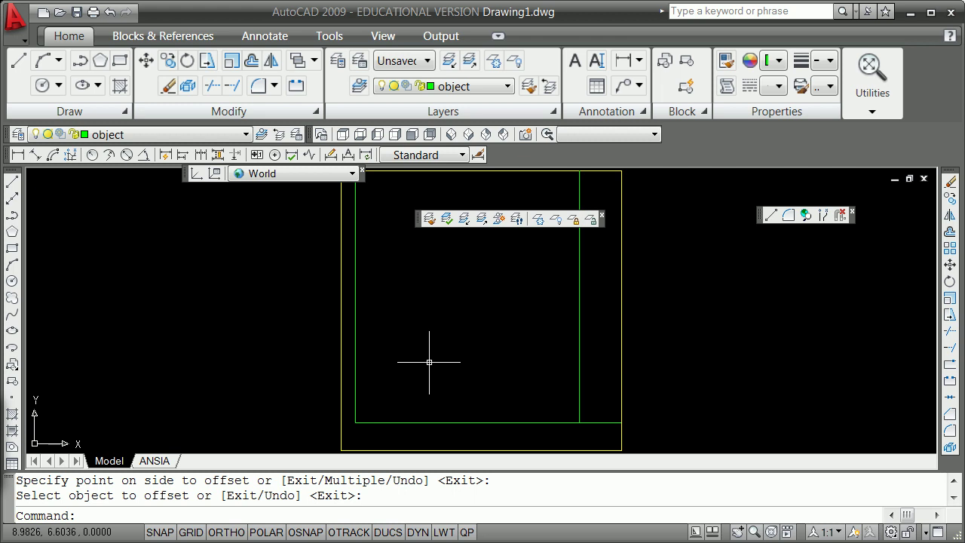
Offset the green bottom line 6 units upward
{"action": "type", "text": "o"}
{"action": "key", "text": "Return"}
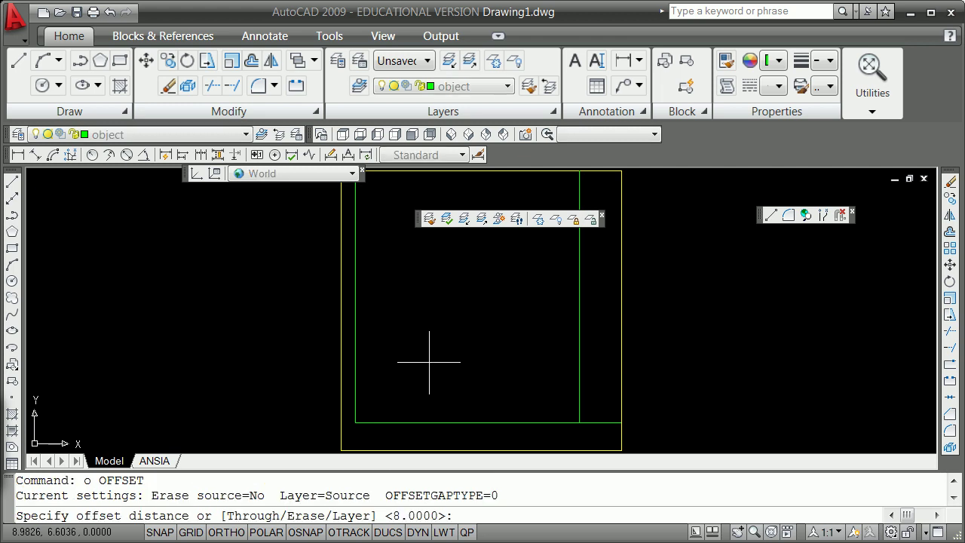
{"action": "type", "text": "6"}
{"action": "key", "text": "Return"}
{"action": "left_click", "coordinate": [445, 422]}
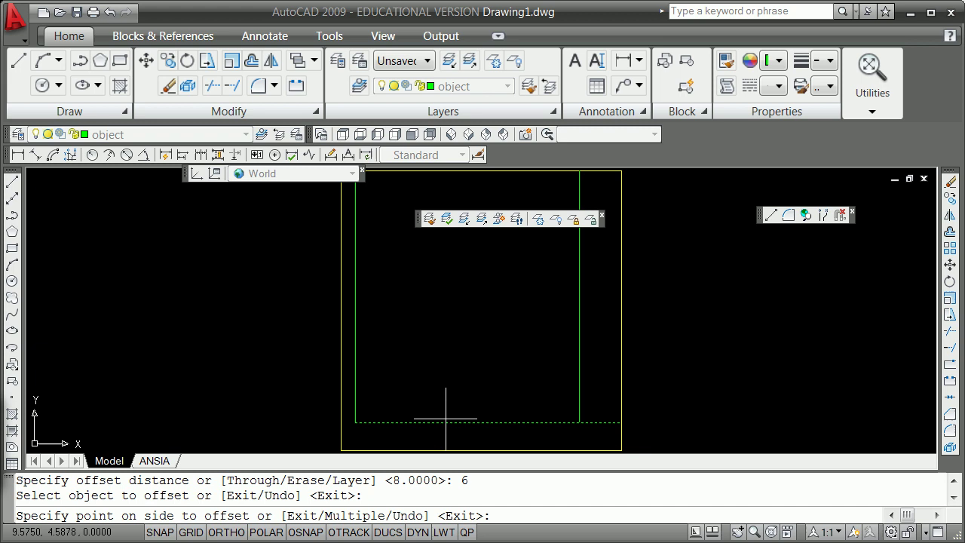
{"action": "left_click", "coordinate": [442, 395]}
{"action": "key", "text": "Return"}
Fillet the upper-right corner of the green outline with radius 0
{"action": "type", "text": "f"}
{"action": "key", "text": "Return"}
{"action": "type", "text": "r"}
{"action": "key", "text": "Return"}
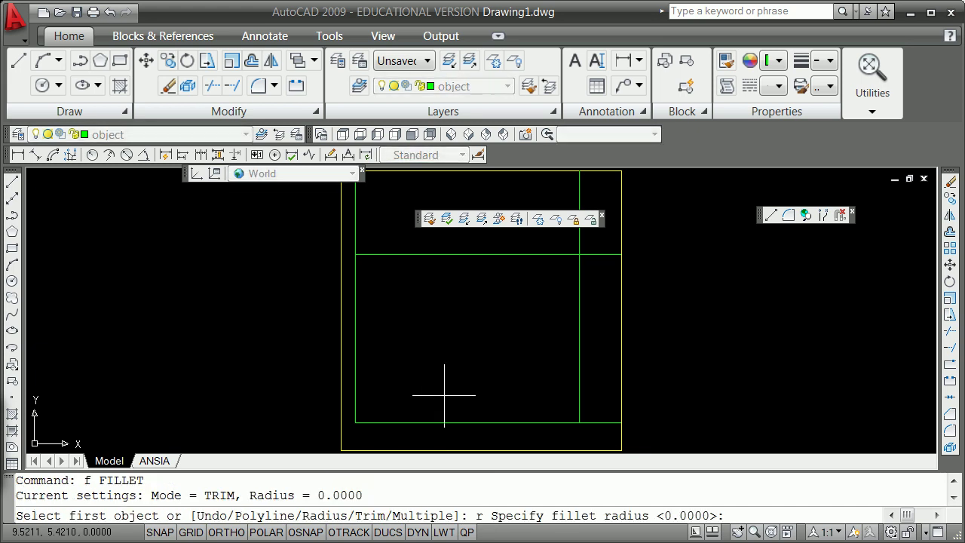
{"action": "type", "text": "0"}
{"action": "key", "text": "Return"}
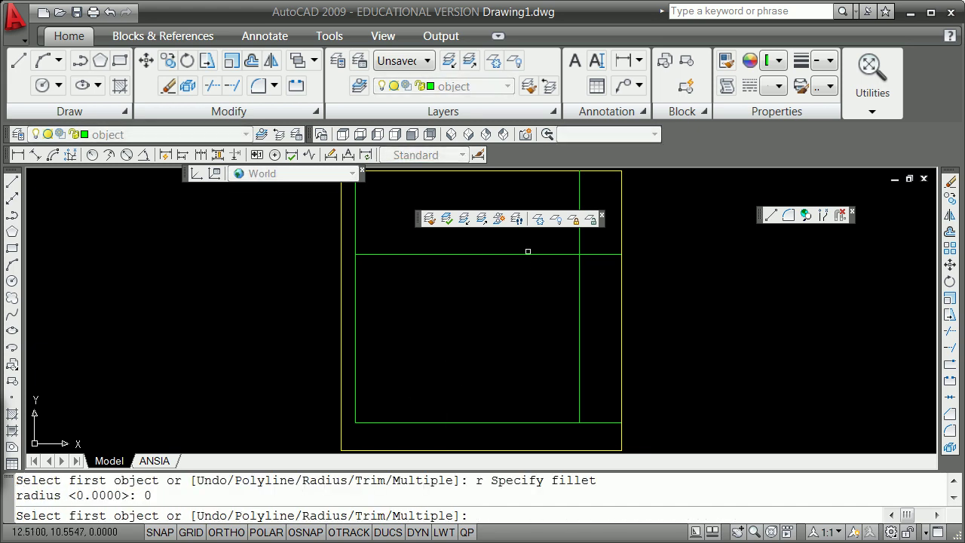
{"action": "left_click", "coordinate": [528, 254]}
{"action": "left_click", "coordinate": [580, 266]}
Fillet the green outline's upper-left and lower-right corners to close it into a rectangle
{"action": "key", "text": "Return"}
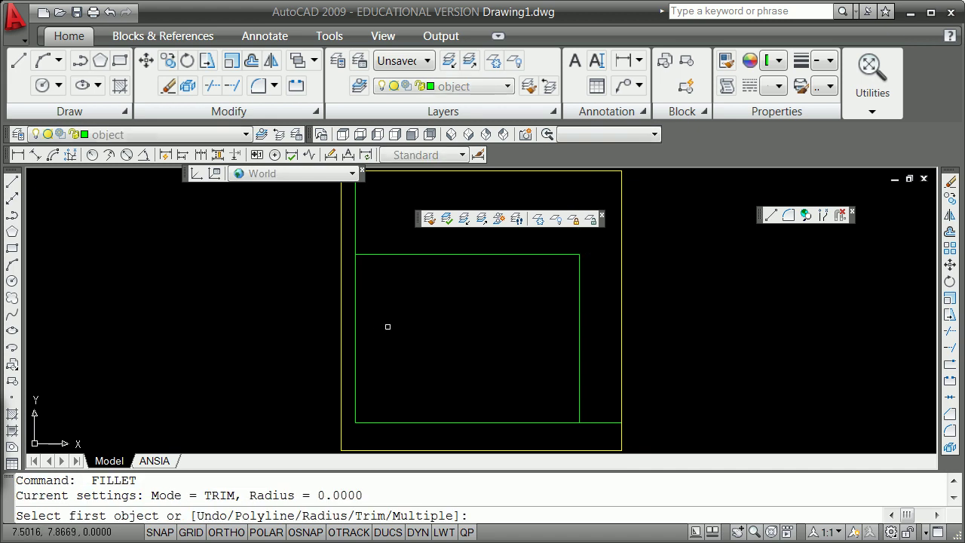
{"action": "left_click", "coordinate": [355, 291]}
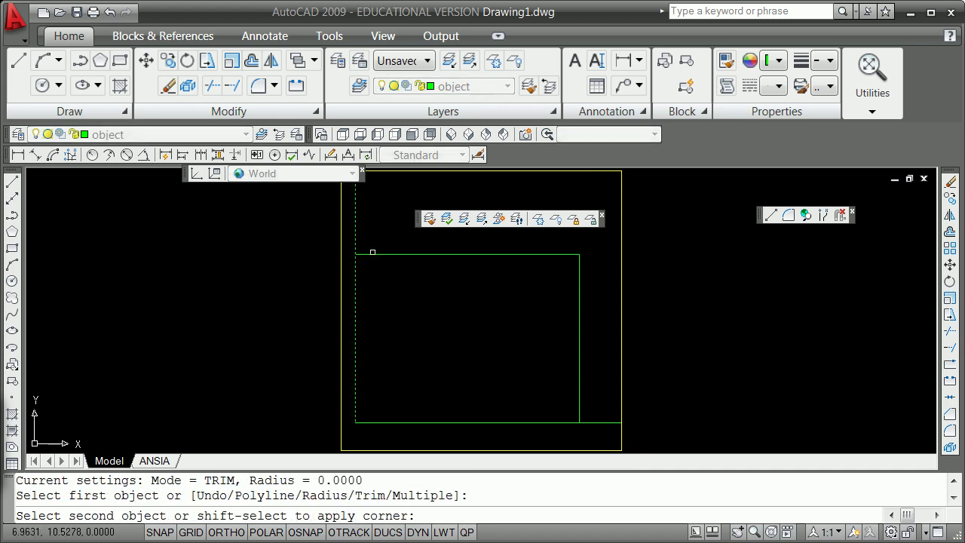
{"action": "left_click", "coordinate": [375, 254]}
{"action": "key", "text": "Return"}
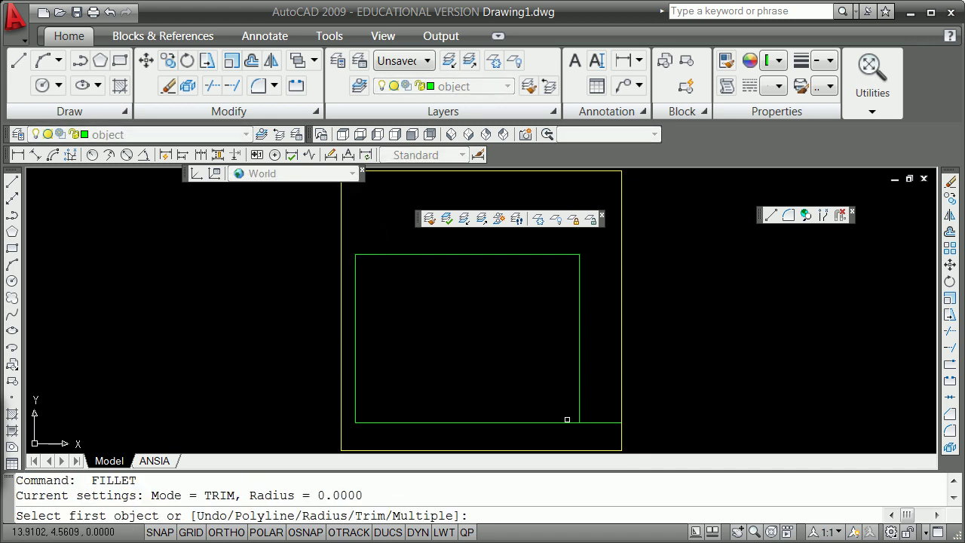
{"action": "left_click", "coordinate": [569, 421]}
{"action": "left_click", "coordinate": [578, 408]}
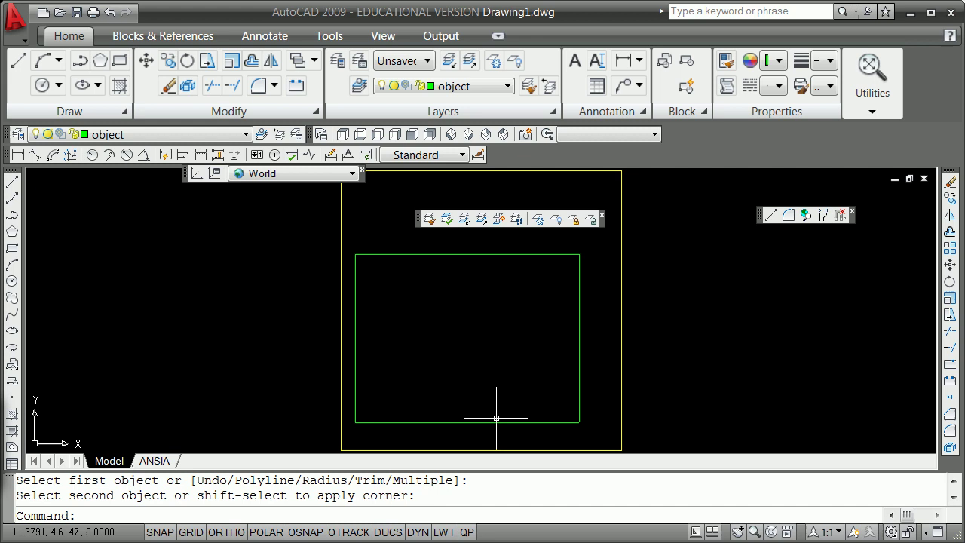
Offset the green rectangle's bottom edge 2 units upward
{"action": "type", "text": "o"}
{"action": "key", "text": "Return"}
{"action": "type", "text": "2"}
{"action": "key", "text": "Return"}
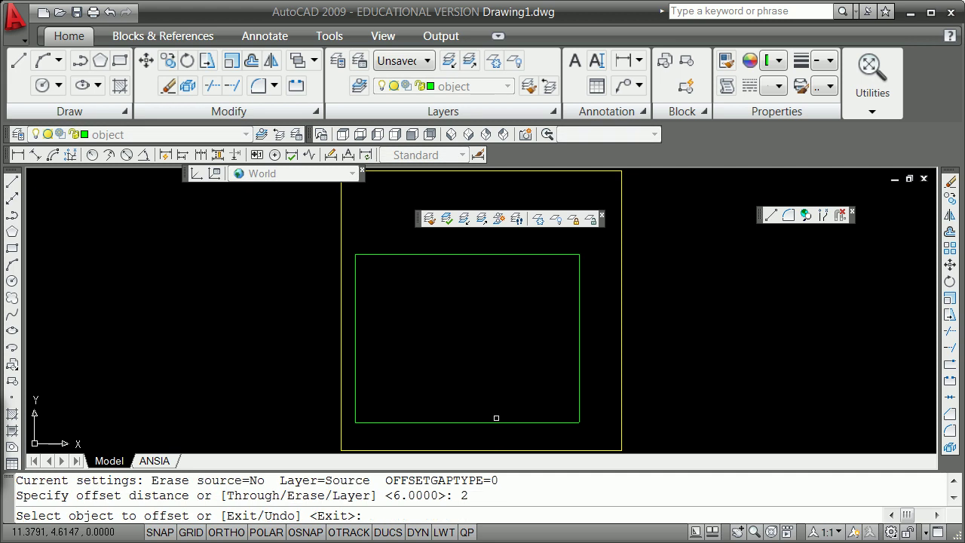
{"action": "left_click", "coordinate": [491, 422]}
{"action": "left_click", "coordinate": [493, 406]}
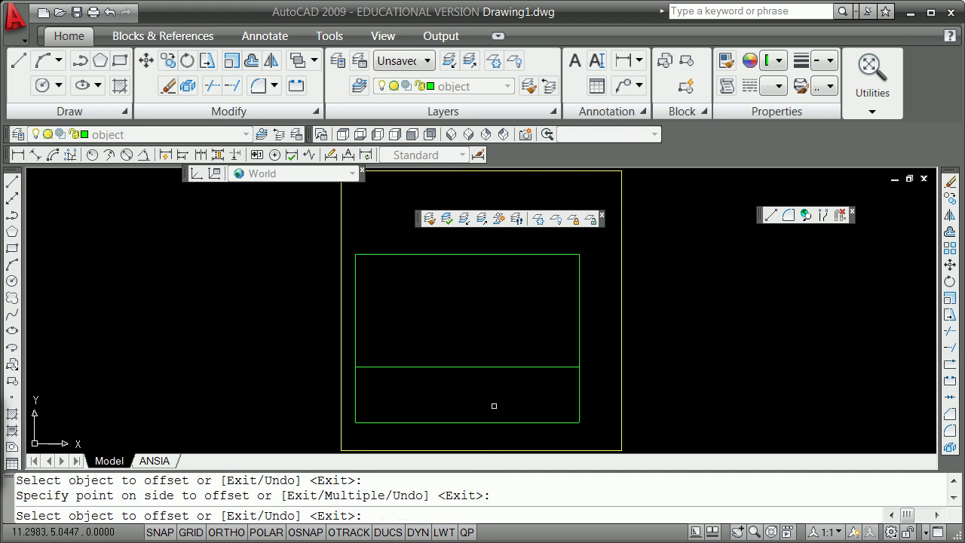
{"action": "key", "text": "Return"}
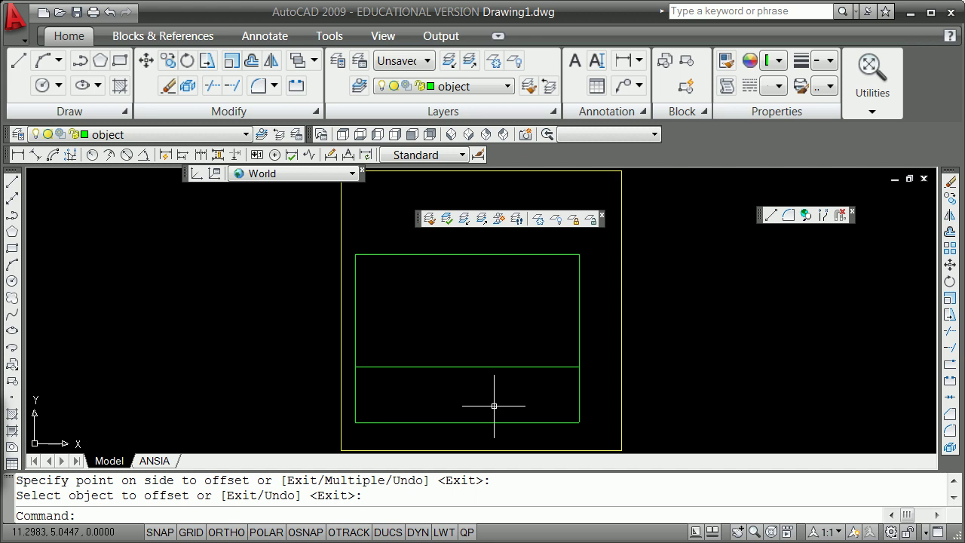
Offset the green rectangle's left edge 2 units to the right
{"action": "type", "text": "o"}
{"action": "key", "text": "Return"}
{"action": "type", "text": "2"}
{"action": "key", "text": "Return"}
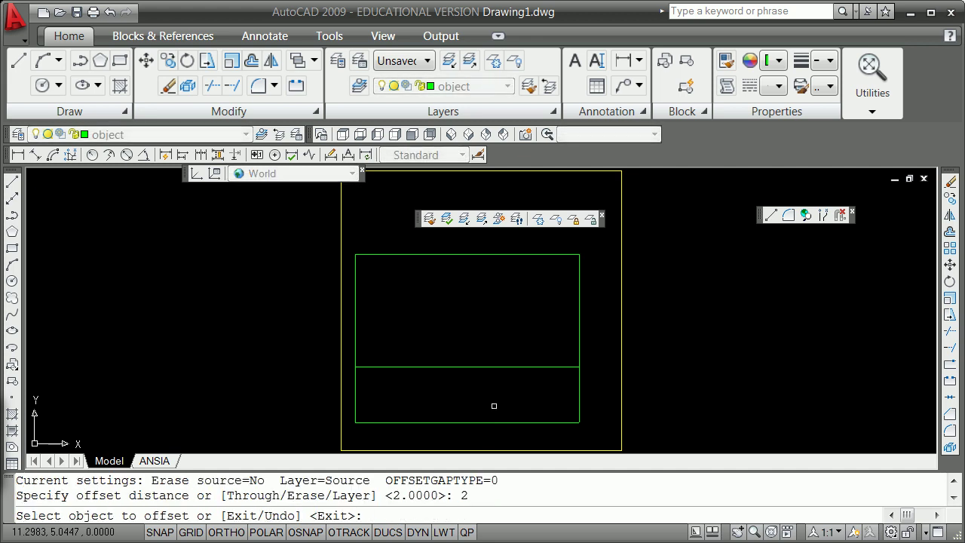
{"action": "left_click", "coordinate": [354, 325]}
{"action": "left_click", "coordinate": [368, 320]}
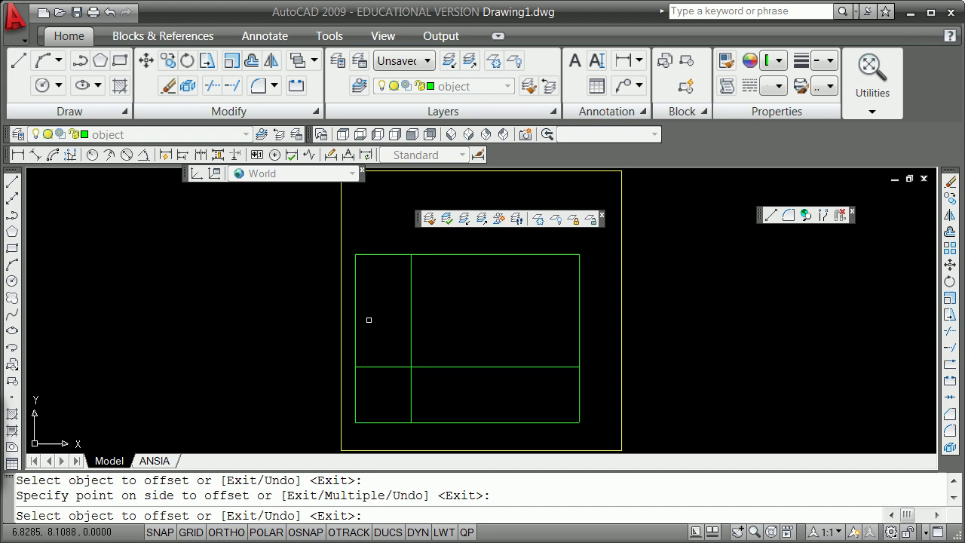
{"action": "key", "text": "Return"}
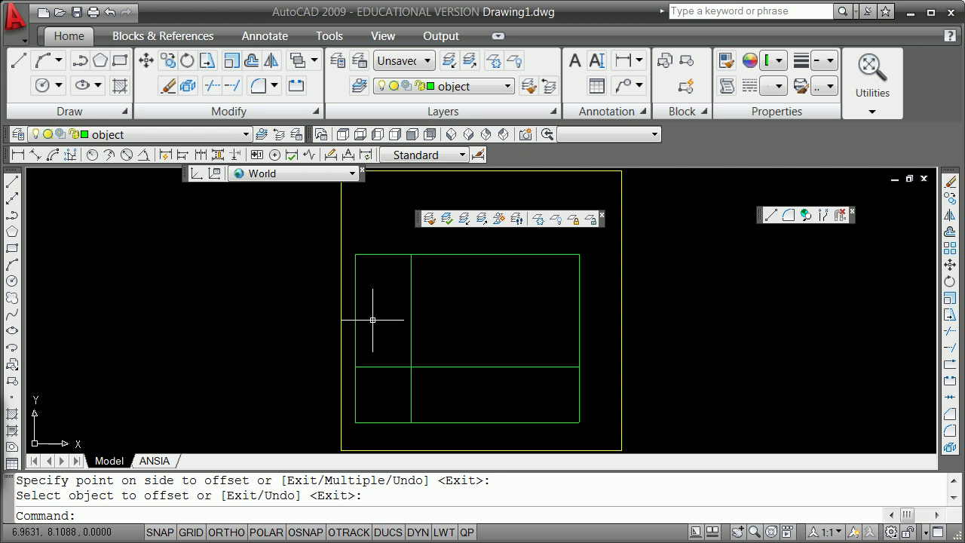
Offset the inner horizontal line 1 unit upward
{"action": "type", "text": "o"}
{"action": "key", "text": "Return"}
{"action": "type", "text": "1"}
{"action": "key", "text": "Return"}
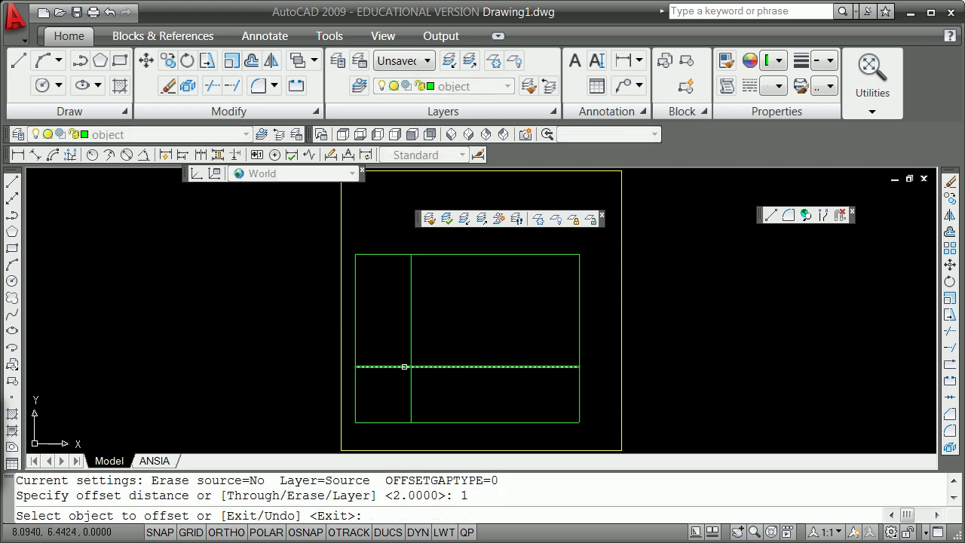
{"action": "left_click", "coordinate": [404, 366]}
{"action": "left_click", "coordinate": [402, 346]}
{"action": "key", "text": "Return"}
Trim the lower inner horizontal line's segment left of the inner vertical line
{"action": "type", "text": "tri"}
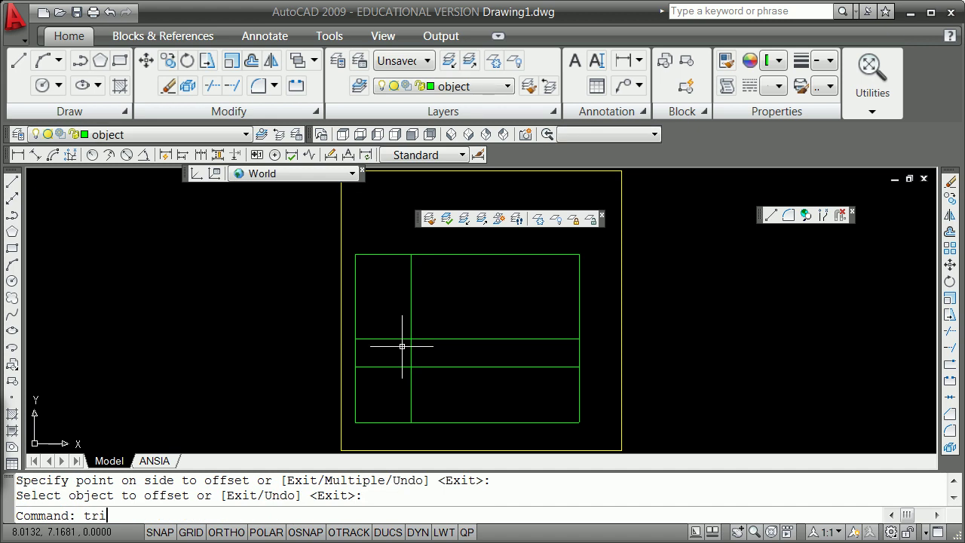
{"action": "type", "text": "m"}
{"action": "key", "text": "Return"}
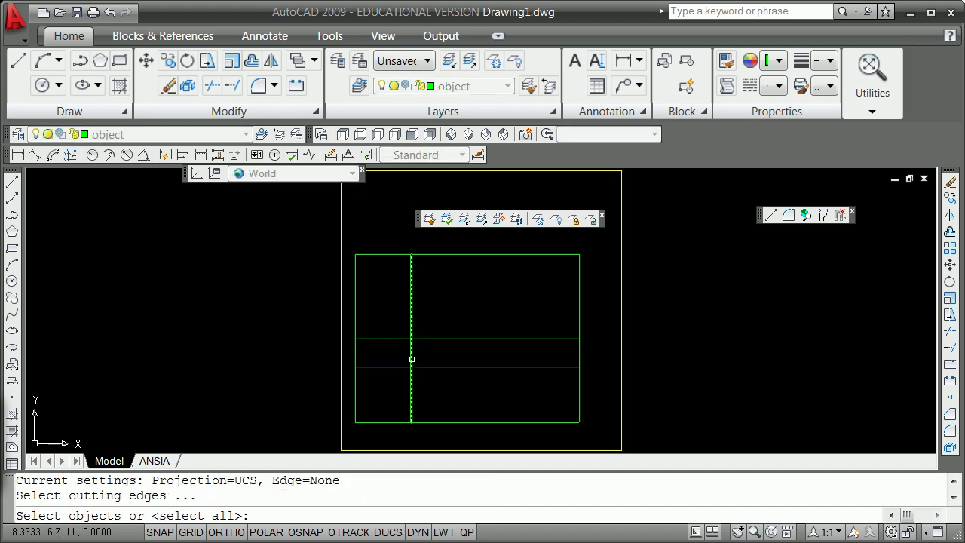
{"action": "left_click", "coordinate": [412, 359]}
{"action": "key", "text": "Return"}
{"action": "left_click", "coordinate": [400, 366]}
{"action": "key", "text": "Return"}
Trim the upper inner horizontal line's segment right of the inner vertical line
{"action": "key", "text": "Return"}
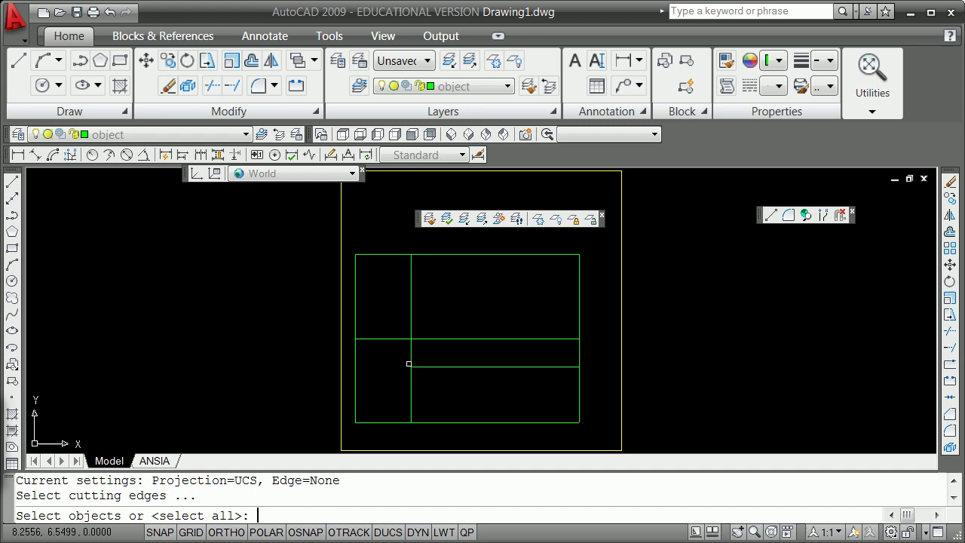
{"action": "left_click", "coordinate": [409, 361]}
{"action": "key", "text": "Return"}
{"action": "left_click", "coordinate": [459, 339]}
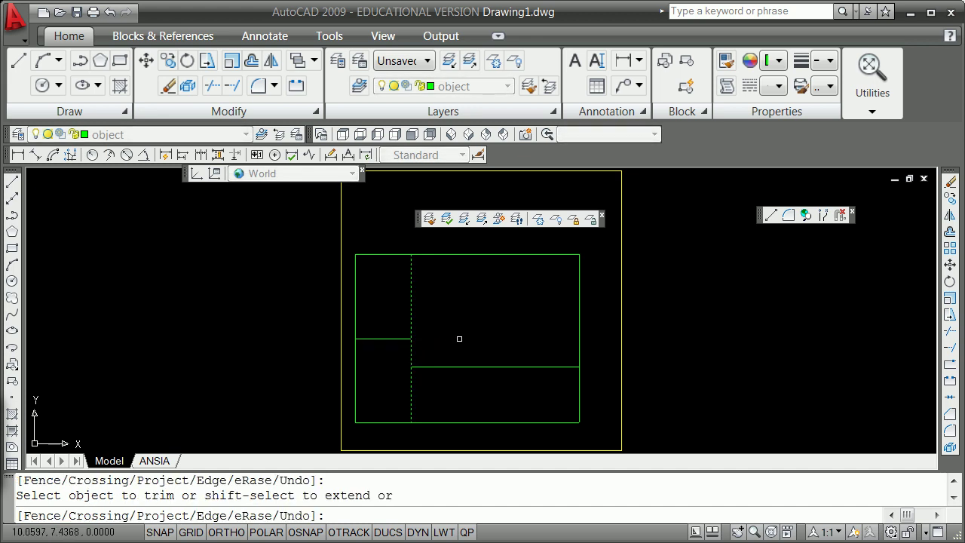
{"action": "key", "text": "Return"}
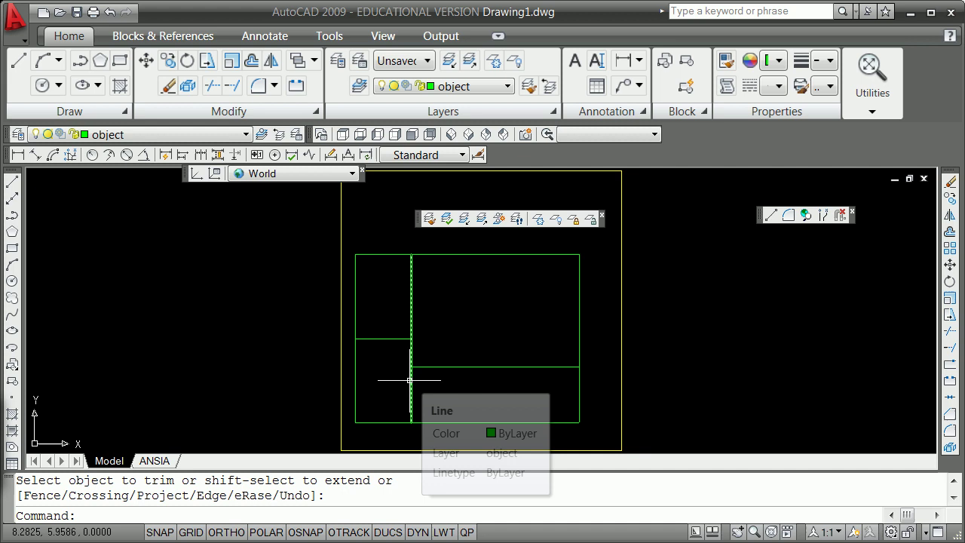
Trim the inner vertical line below the lower inner horizontal line
{"action": "type", "text": "trim"}
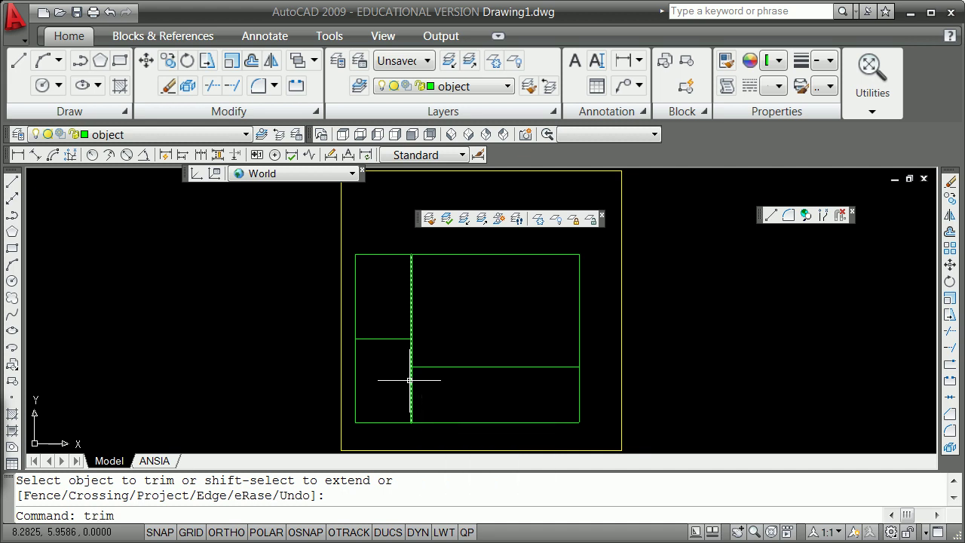
{"action": "key", "text": "Return"}
{"action": "left_click", "coordinate": [416, 366]}
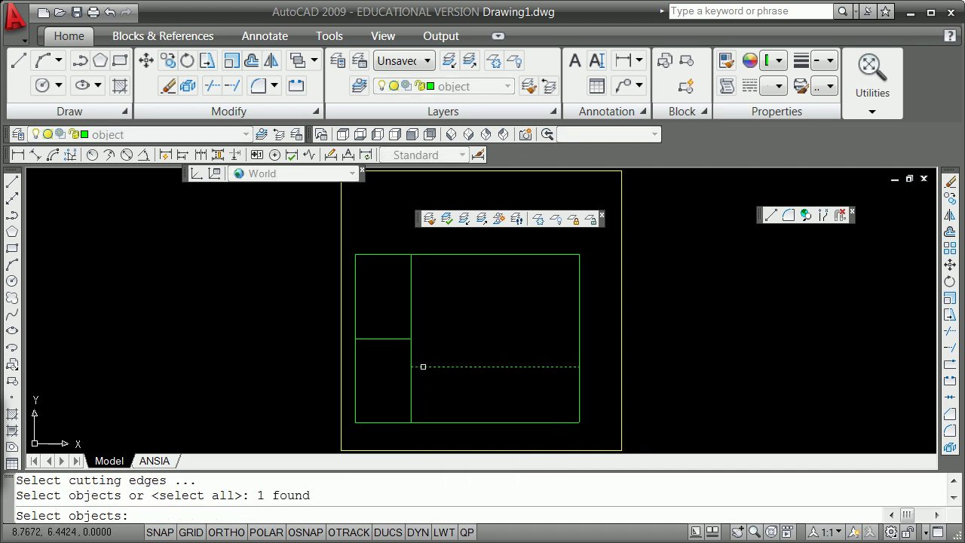
{"action": "key", "text": "Return"}
{"action": "key", "text": "Return"}
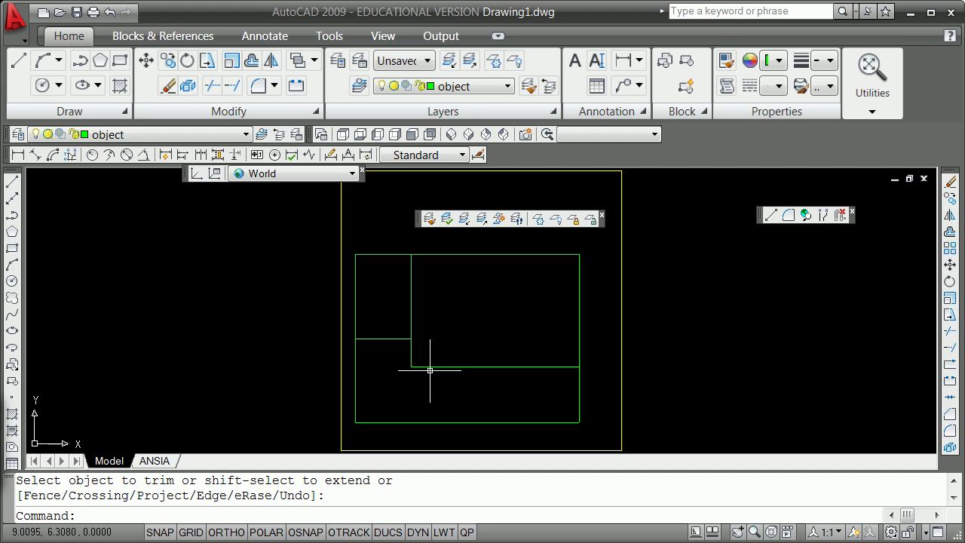
Offset the inner vertical line 2 units to the right
{"action": "type", "text": "o"}
{"action": "key", "text": "Return"}
{"action": "type", "text": "2"}
{"action": "key", "text": "Return"}
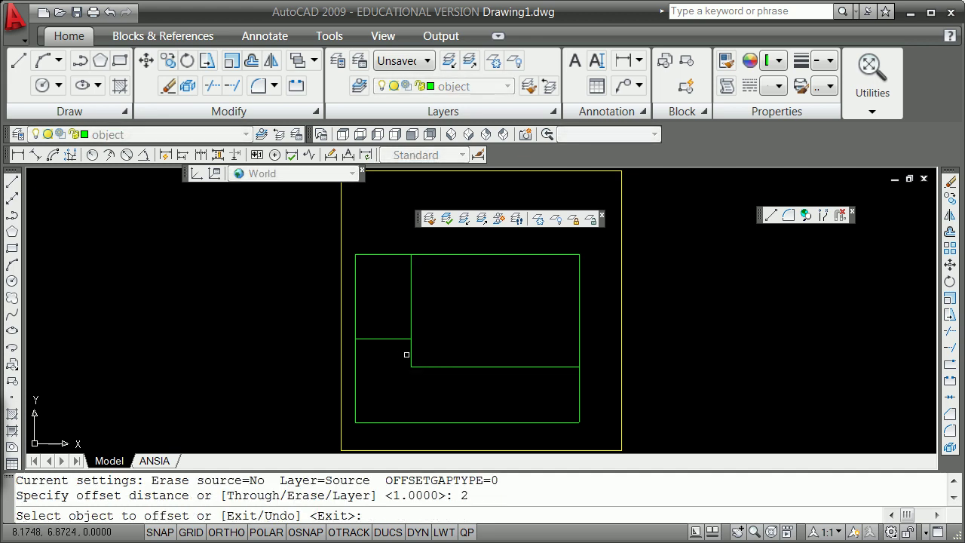
{"action": "left_click", "coordinate": [410, 352]}
{"action": "left_click", "coordinate": [424, 349]}
{"action": "key", "text": "Return"}
Extend the new vertical offset line down to the rectangle's bottom edge
{"action": "type", "text": "ex"}
{"action": "key", "text": "Return"}
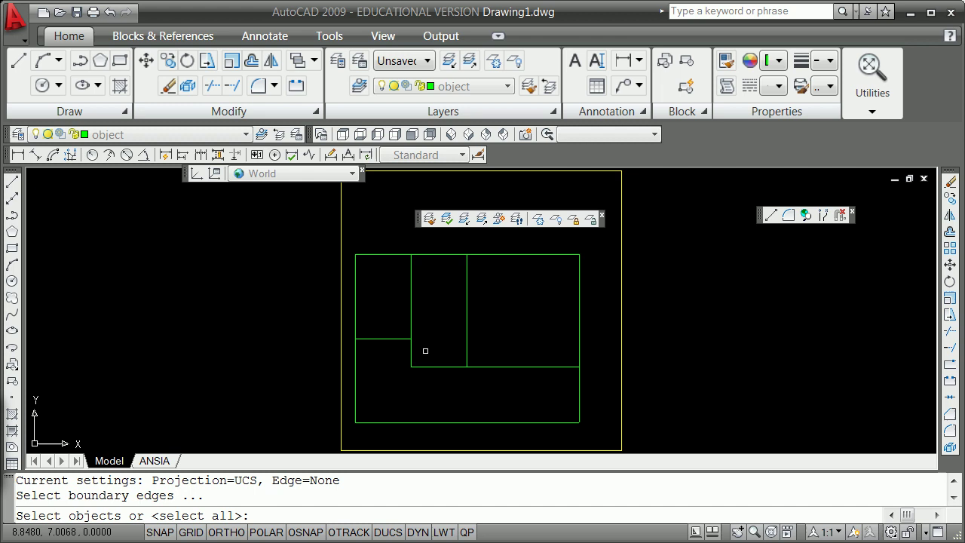
{"action": "key", "text": "Return"}
{"action": "left_click", "coordinate": [466, 336]}
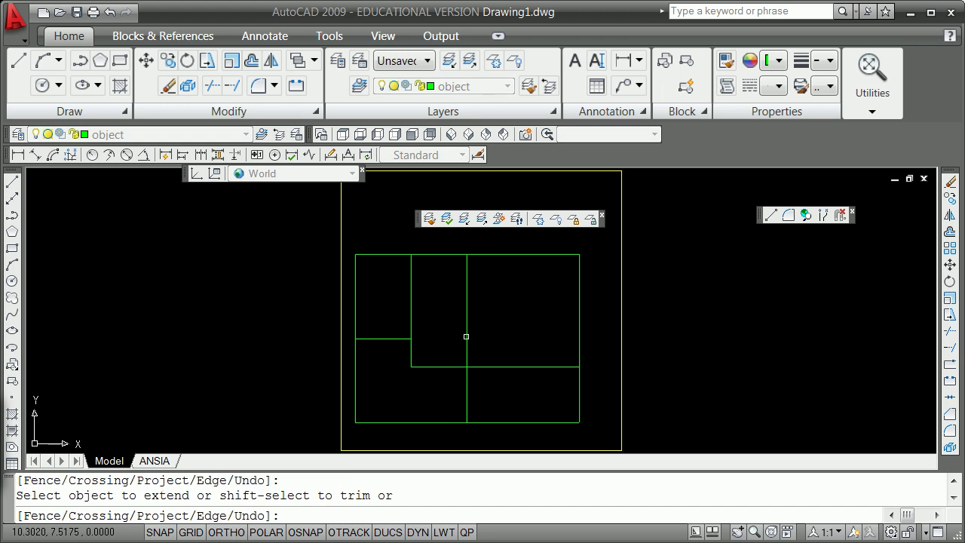
{"action": "key", "text": "Return"}
Trim the extended vertical line above the lower inner horizontal line
{"action": "type", "text": "trim"}
{"action": "key", "text": "Return"}
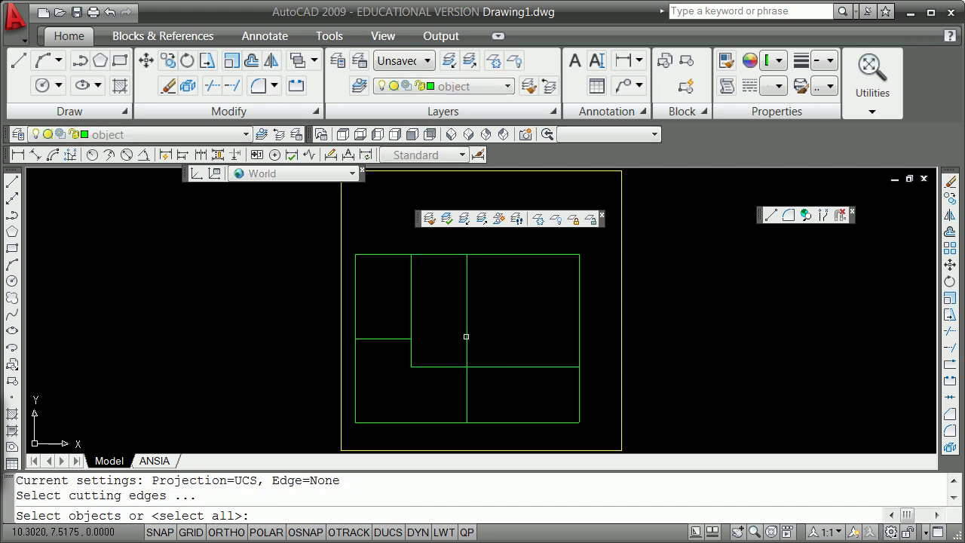
{"action": "left_click", "coordinate": [468, 366]}
{"action": "key", "text": "Return"}
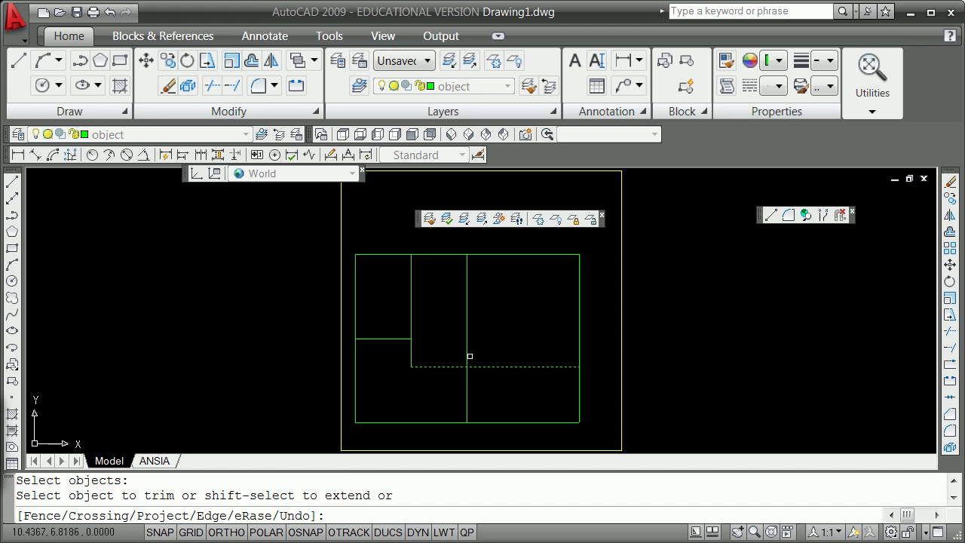
{"action": "left_click", "coordinate": [467, 351]}
{"action": "key", "text": "Return"}
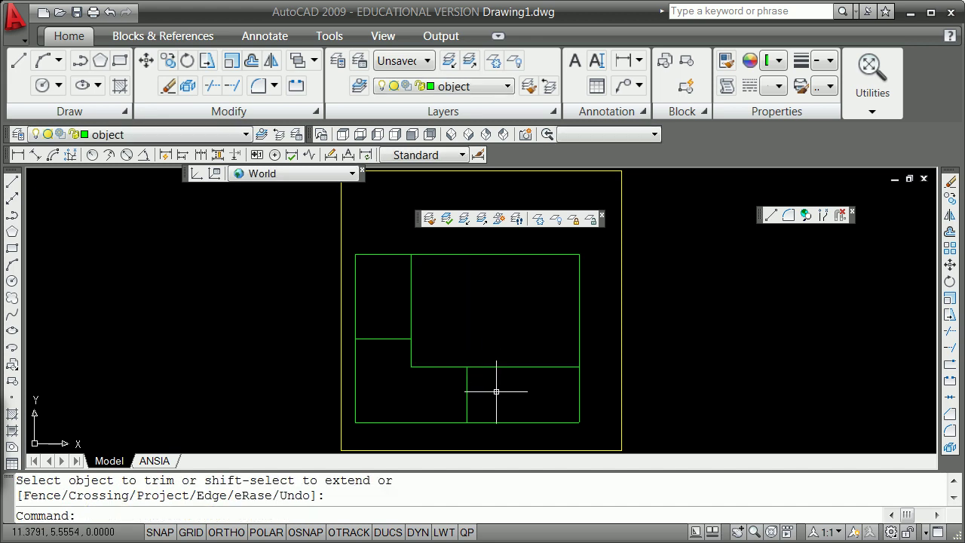
Move the short vertical line in the lower leg to the hidden layer
{"action": "left_click", "coordinate": [464, 391]}
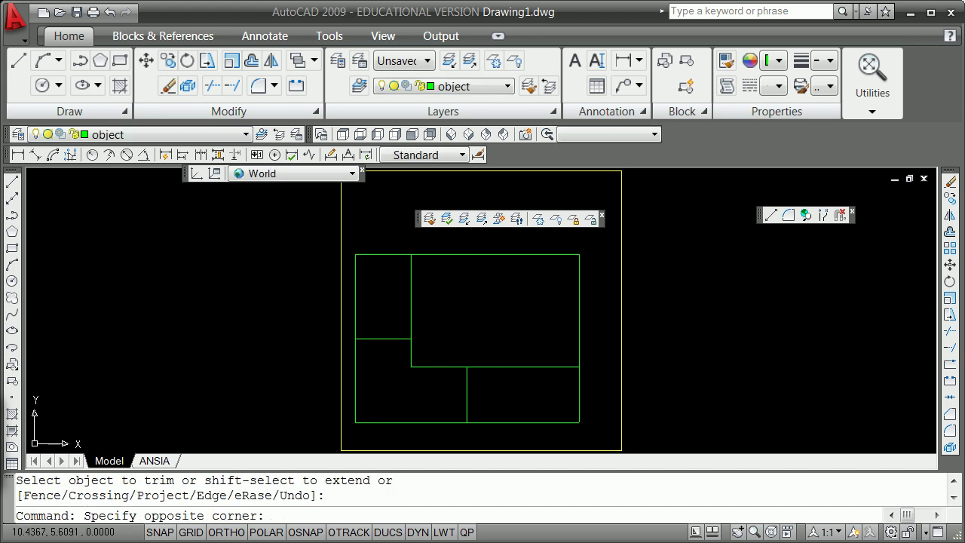
{"action": "left_click", "coordinate": [466, 369]}
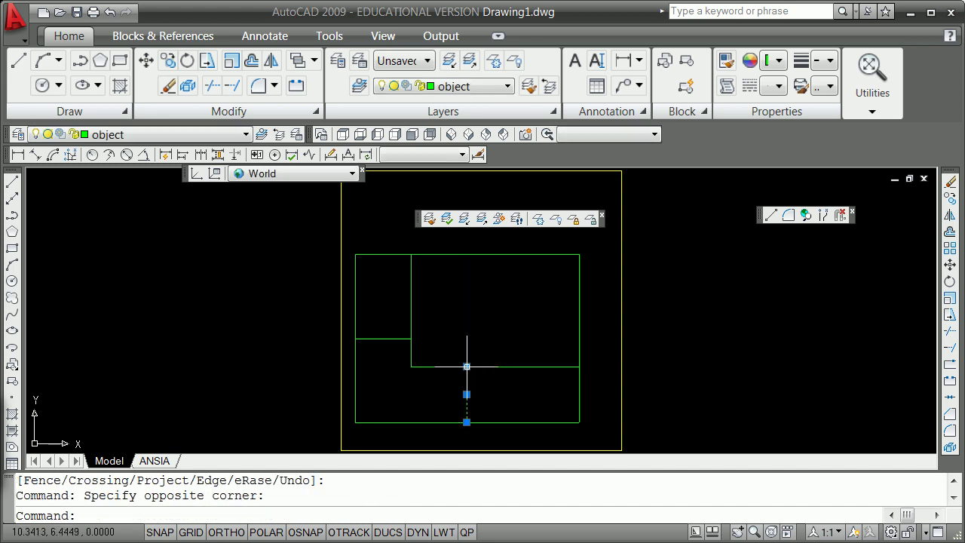
{"action": "left_click", "coordinate": [245, 139]}
{"action": "left_click", "coordinate": [141, 196]}
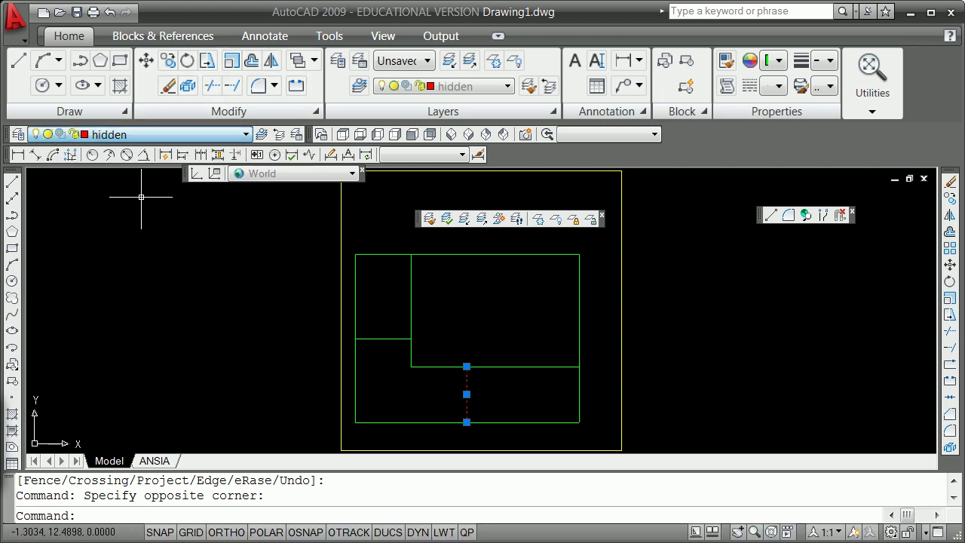
{"action": "key", "text": "Escape"}
{"action": "key", "text": "Escape"}
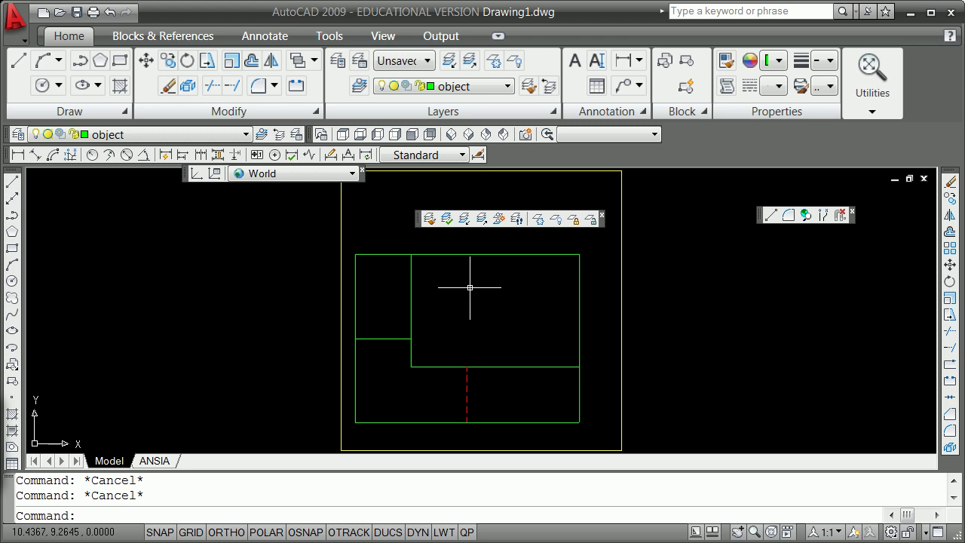
Trim the rectangle's right and top edges back to the inner lines, leaving an L-shaped profile
{"action": "type", "text": "trim"}
{"action": "key", "text": "Return"}
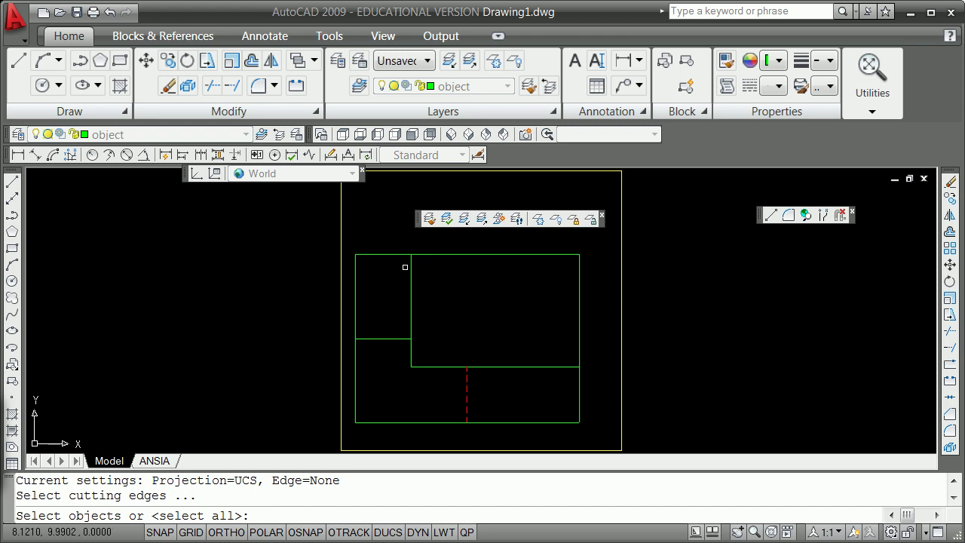
{"action": "left_click", "coordinate": [411, 270]}
{"action": "left_click", "coordinate": [543, 367]}
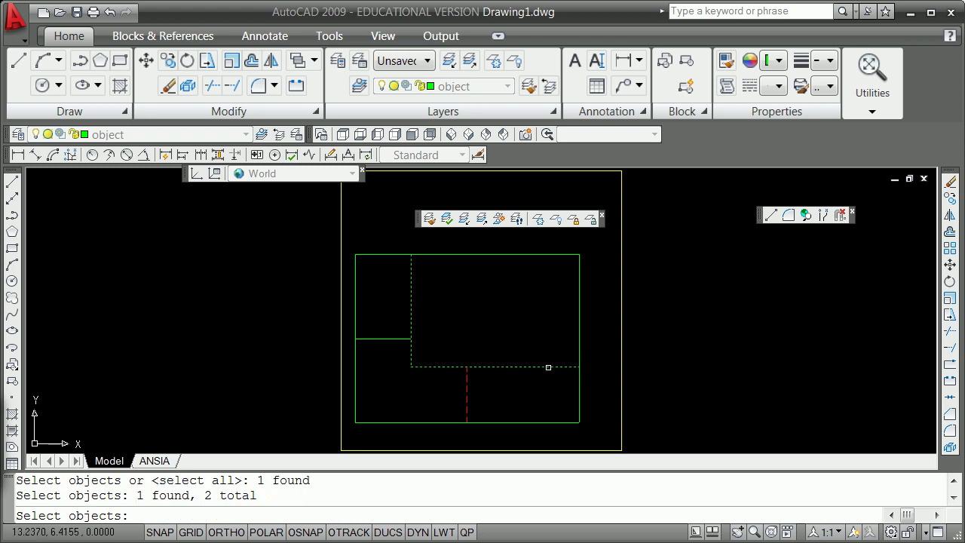
{"action": "key", "text": "Return"}
{"action": "left_click", "coordinate": [578, 336]}
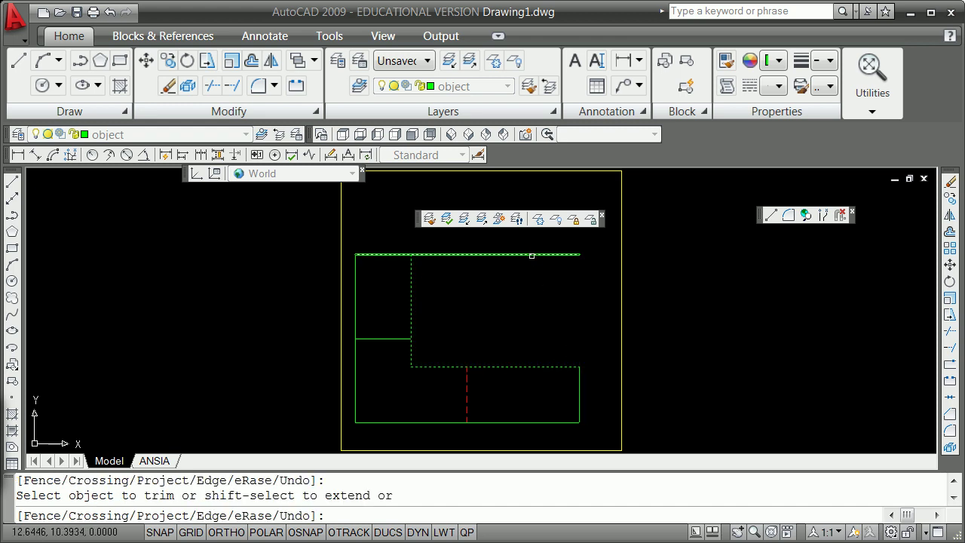
{"action": "left_click", "coordinate": [529, 255]}
{"action": "key", "text": "Return"}
{"action": "scroll", "coordinate": [474, 335], "scroll_direction": "down", "scroll_amount": 4}
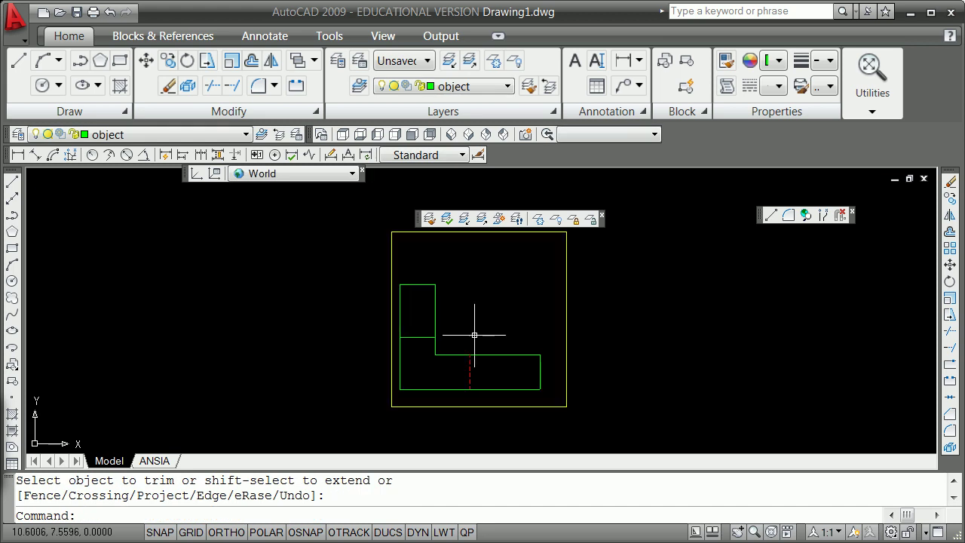
{"action": "scroll", "coordinate": [482, 324], "scroll_direction": "up", "scroll_amount": 2}
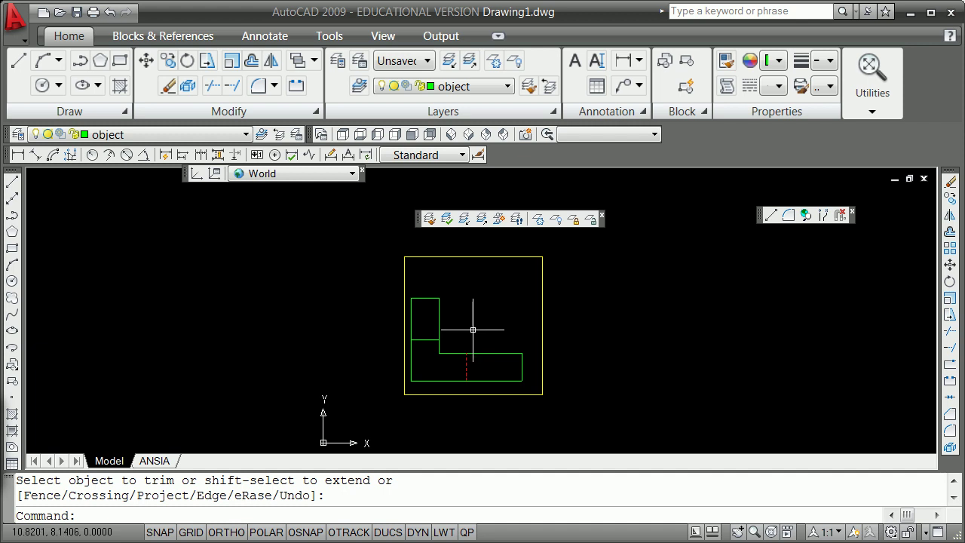
{"action": "key", "text": "Return"}
{"action": "type", "text": "e"}
{"action": "key", "text": "Return"}
{"action": "left_click", "coordinate": [480, 256]}
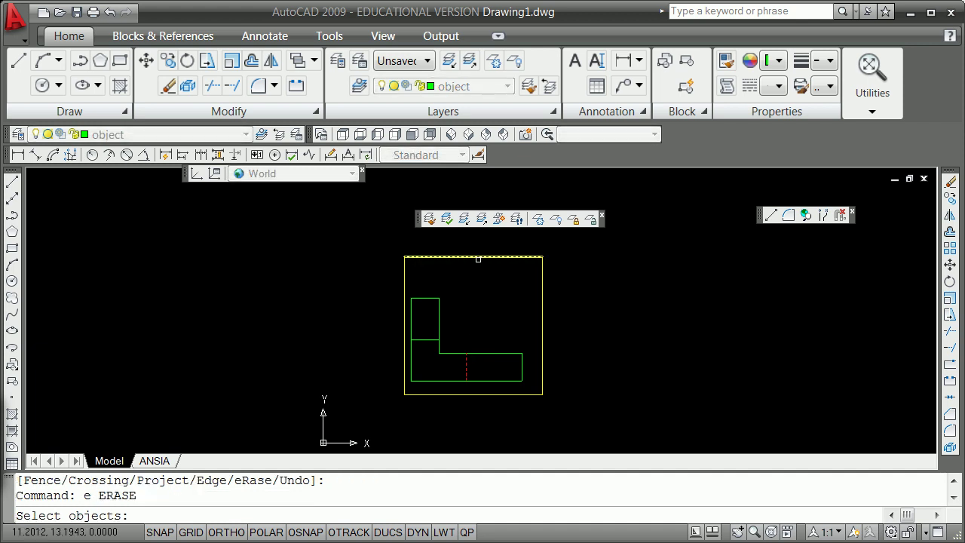
{"action": "key", "text": "Escape"}
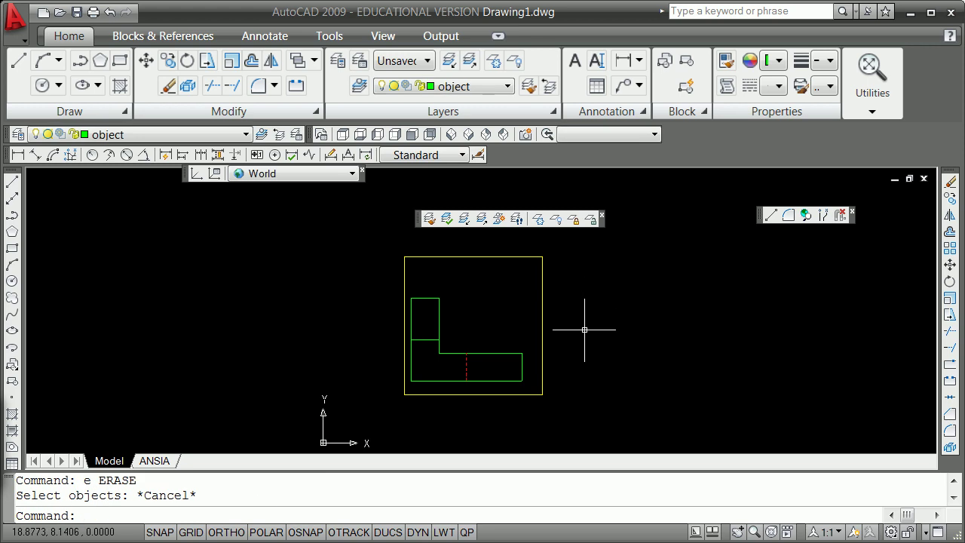
Erase the four yellow lines of the view square around the L-shaped profile
{"action": "left_click", "coordinate": [542, 313]}
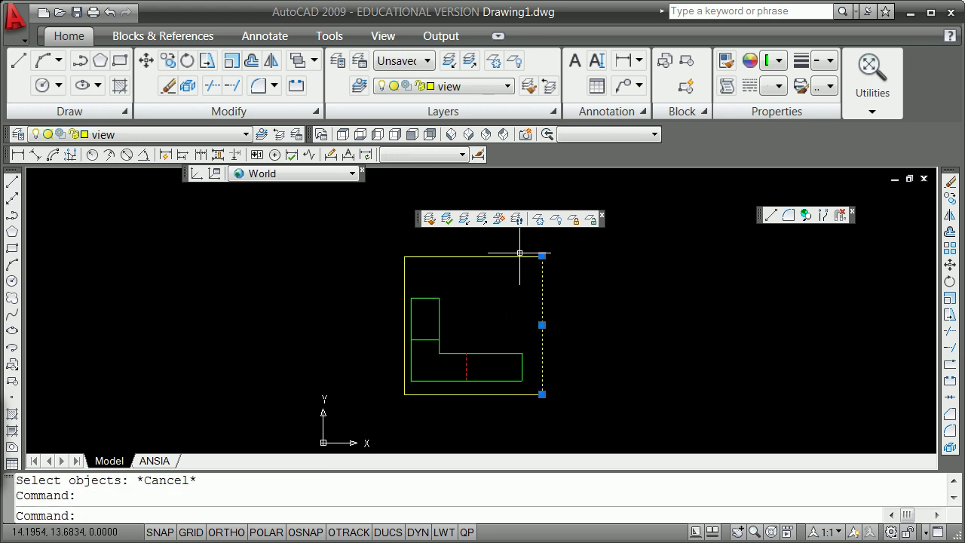
{"action": "left_click", "coordinate": [518, 255]}
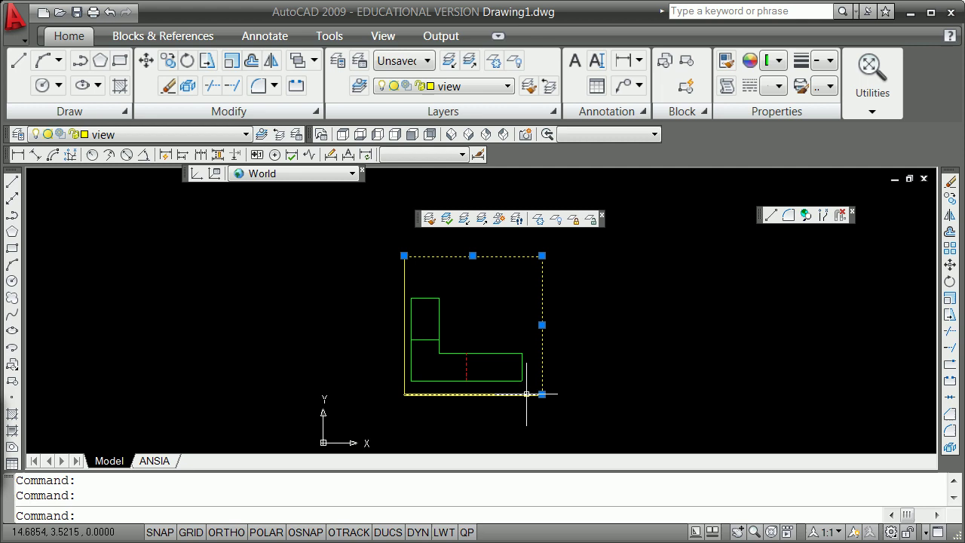
{"action": "left_click", "coordinate": [523, 393]}
{"action": "left_click", "coordinate": [404, 351]}
{"action": "key", "text": "Delete"}
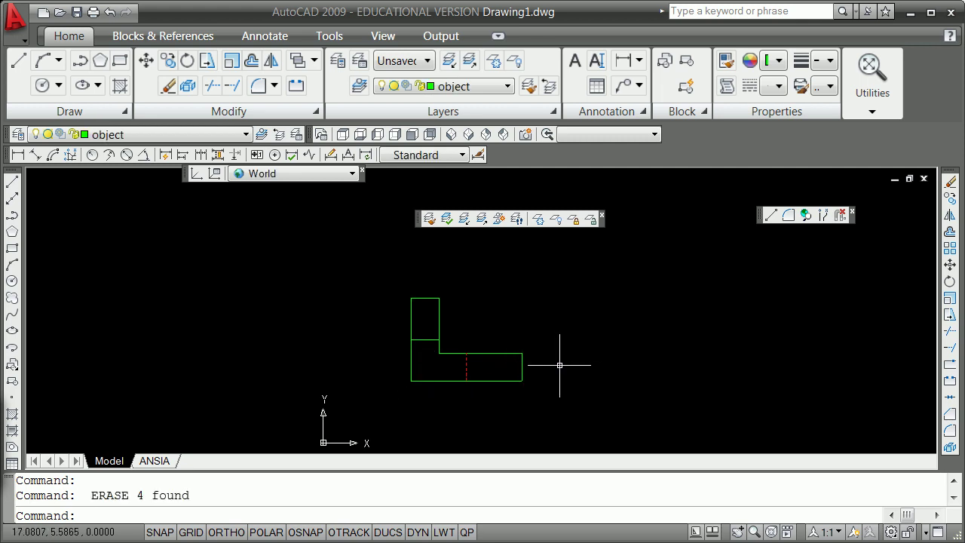
Offset the L-shaped profile's right end edge 2 units to the right
{"action": "type", "text": "o"}
{"action": "key", "text": "Return"}
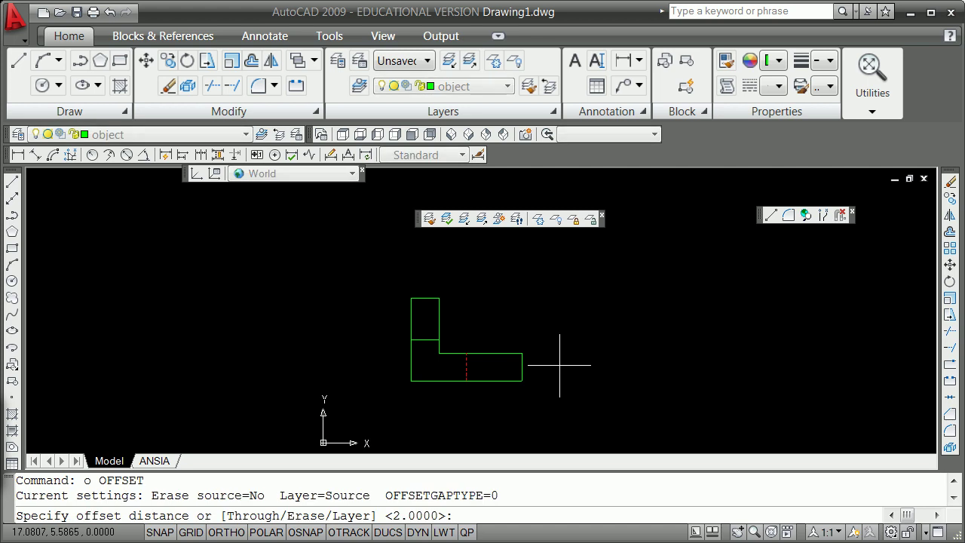
{"action": "type", "text": "2"}
{"action": "key", "text": "Return"}
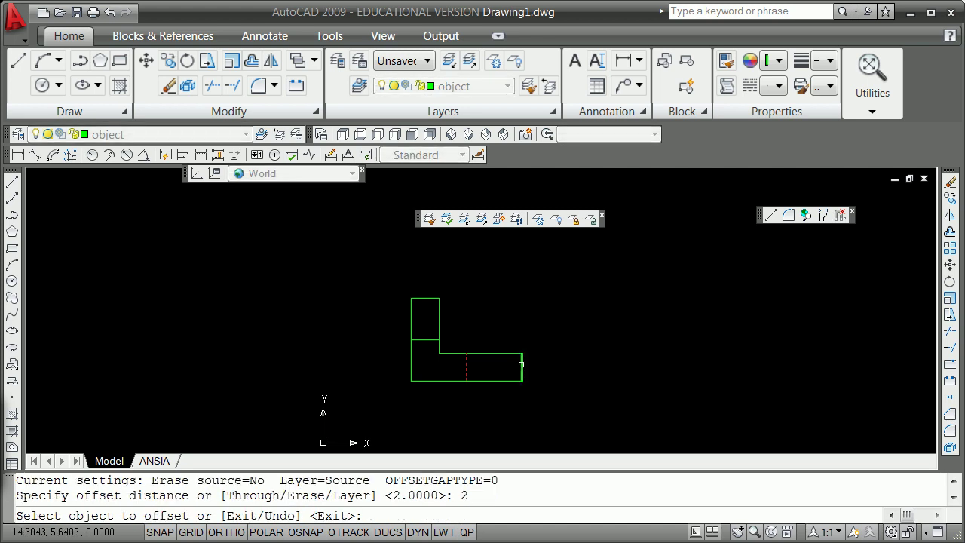
{"action": "left_click", "coordinate": [522, 367]}
{"action": "left_click", "coordinate": [539, 362]}
{"action": "key", "text": "Return"}
Offset the L-shaped profile's top edge 2 units upward
{"action": "key", "text": "Return"}
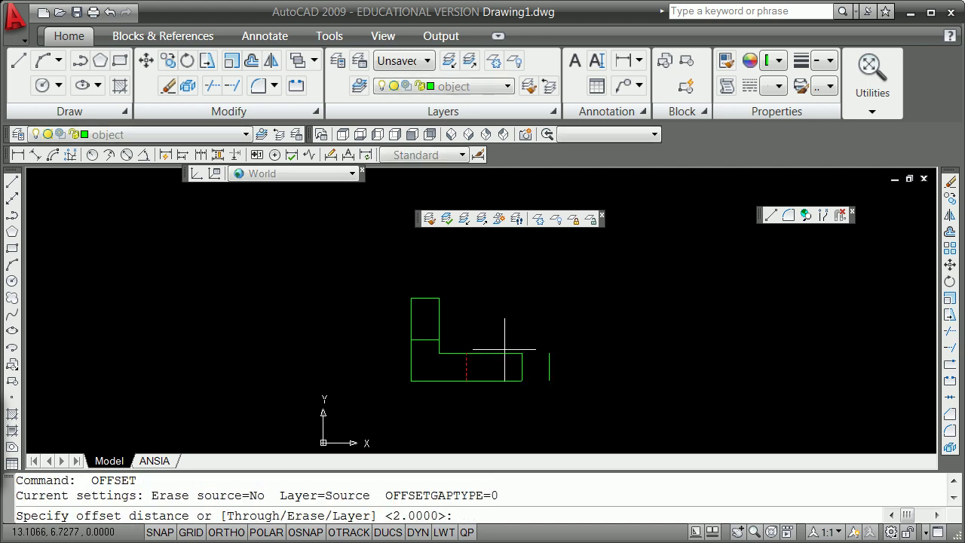
{"action": "type", "text": "2"}
{"action": "key", "text": "Return"}
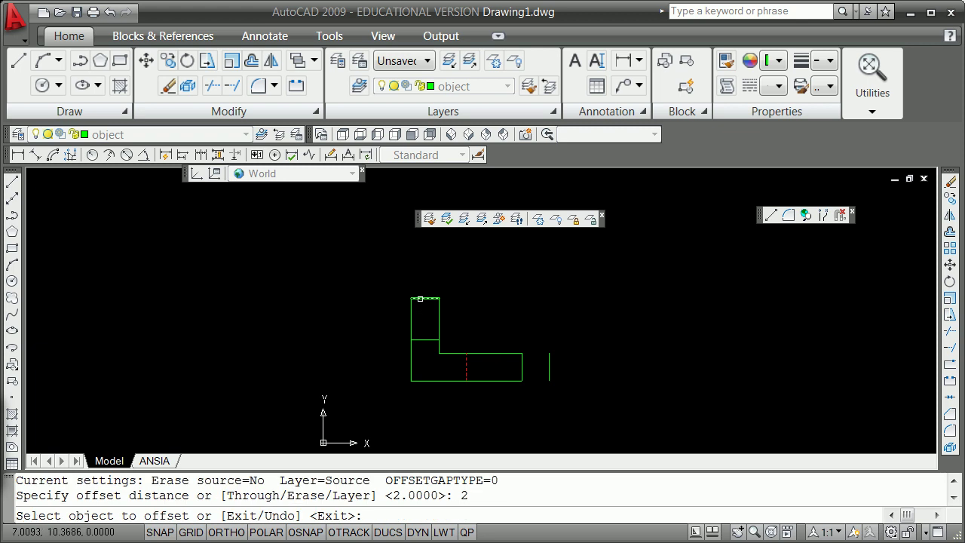
{"action": "left_click", "coordinate": [419, 299]}
{"action": "left_click", "coordinate": [422, 287]}
{"action": "key", "text": "Return"}
Fillet the two offset lines above and beside the L-shaped profile into a sharp corner
{"action": "type", "text": "f"}
{"action": "key", "text": "Return"}
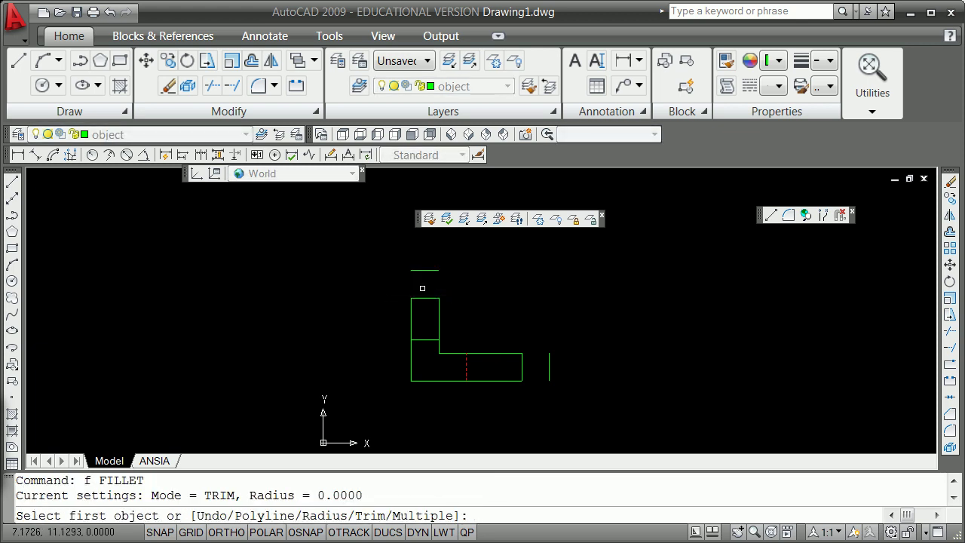
{"action": "left_click", "coordinate": [430, 269]}
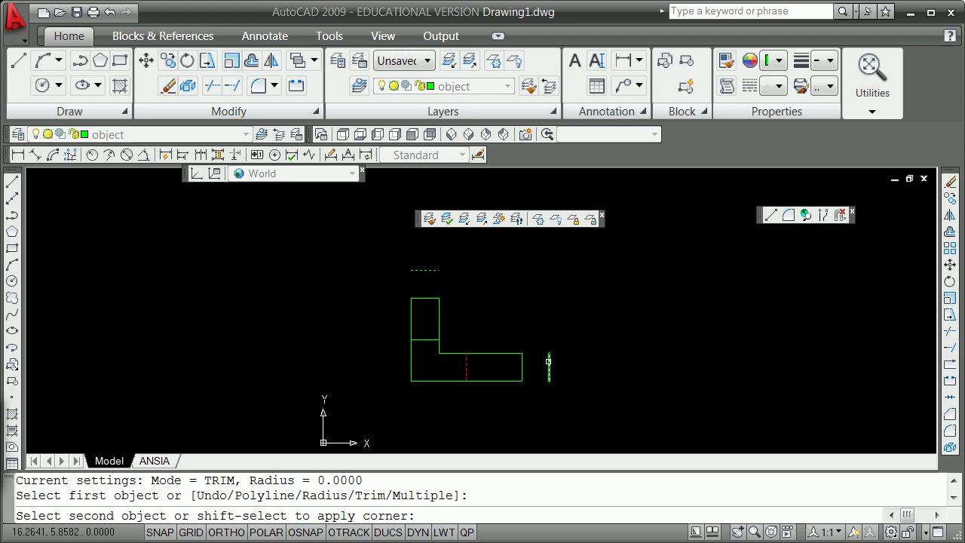
{"action": "left_click", "coordinate": [549, 363]}
Move the two joined boundary lines onto the foldlines layer
{"action": "left_click", "coordinate": [508, 269]}
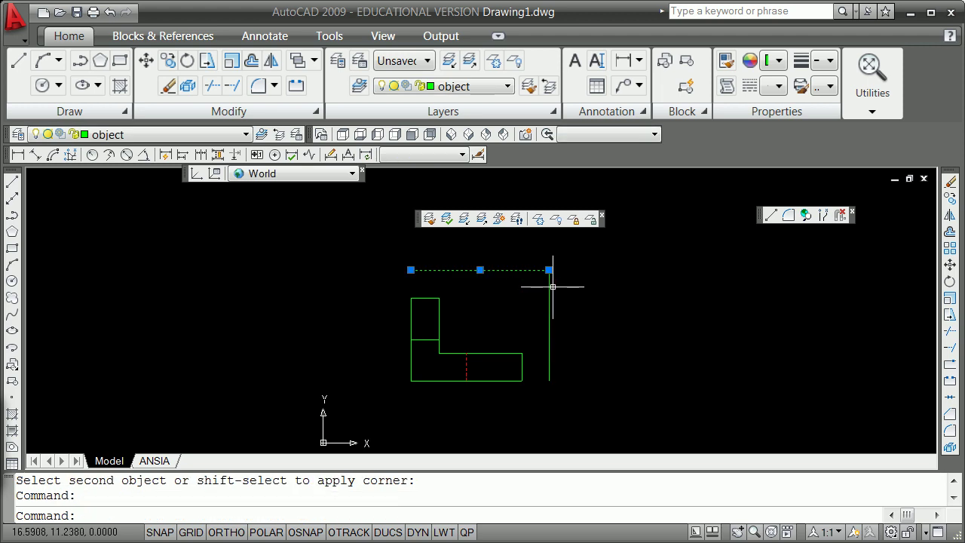
{"action": "left_click", "coordinate": [548, 288]}
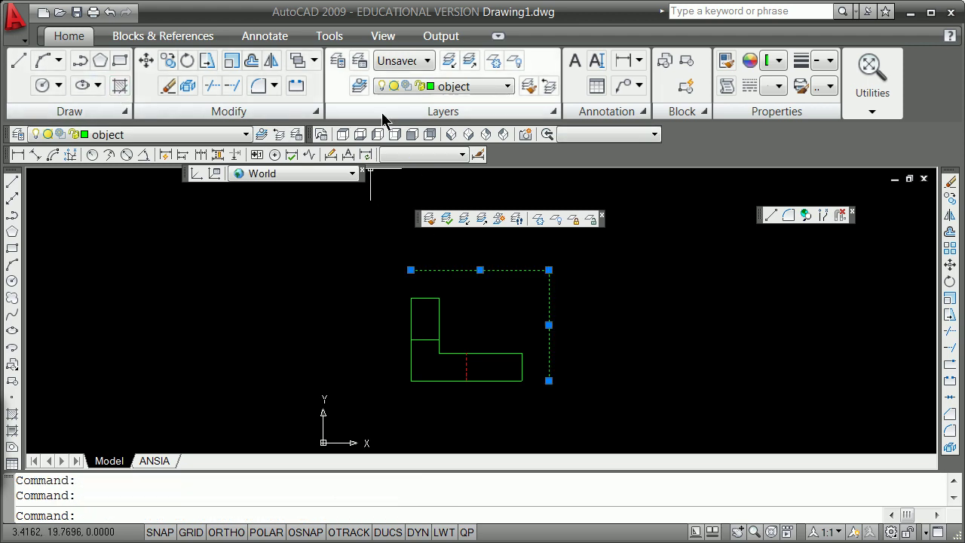
{"action": "left_click", "coordinate": [507, 87]}
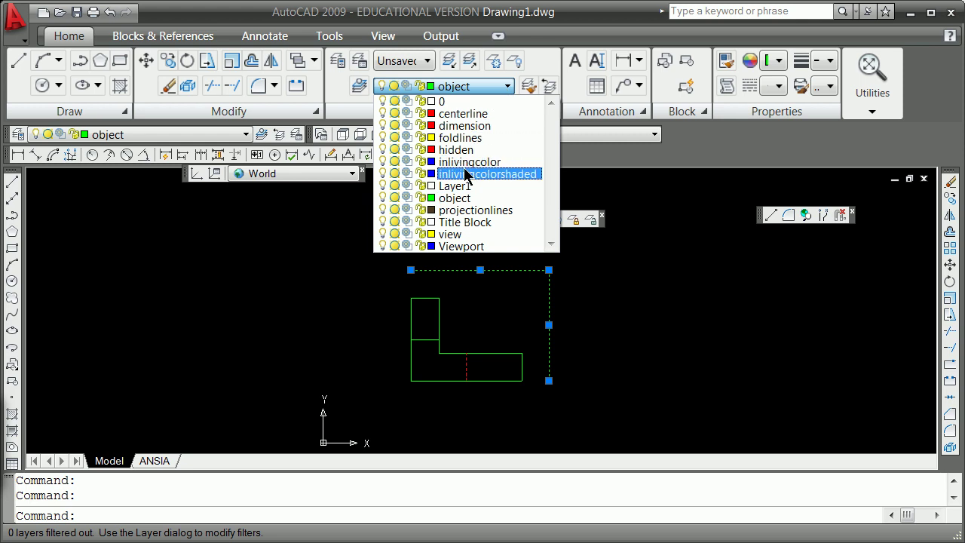
{"action": "left_click", "coordinate": [464, 140]}
{"action": "key", "text": "Escape"}
{"action": "key", "text": "Escape"}
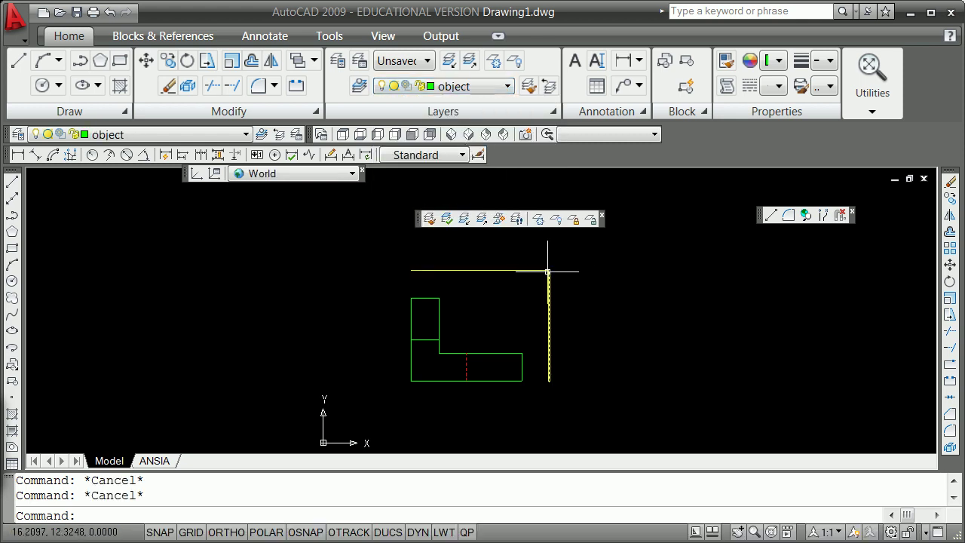
Make a copy of the vertical fold line rotated 135 degrees about its upper endpoint
{"action": "left_click", "coordinate": [548, 276]}
{"action": "left_click", "coordinate": [548, 270]}
{"action": "key", "text": "space"}
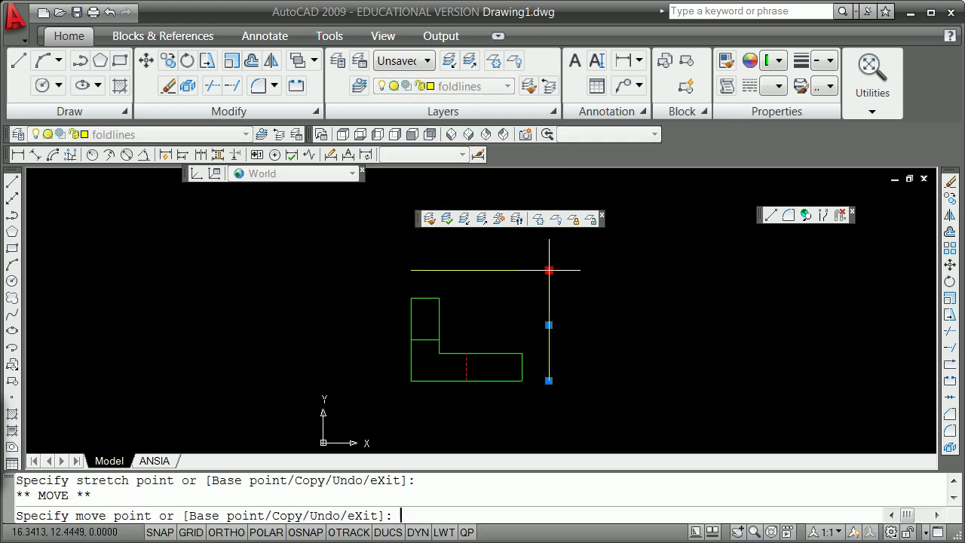
{"action": "key", "text": "space"}
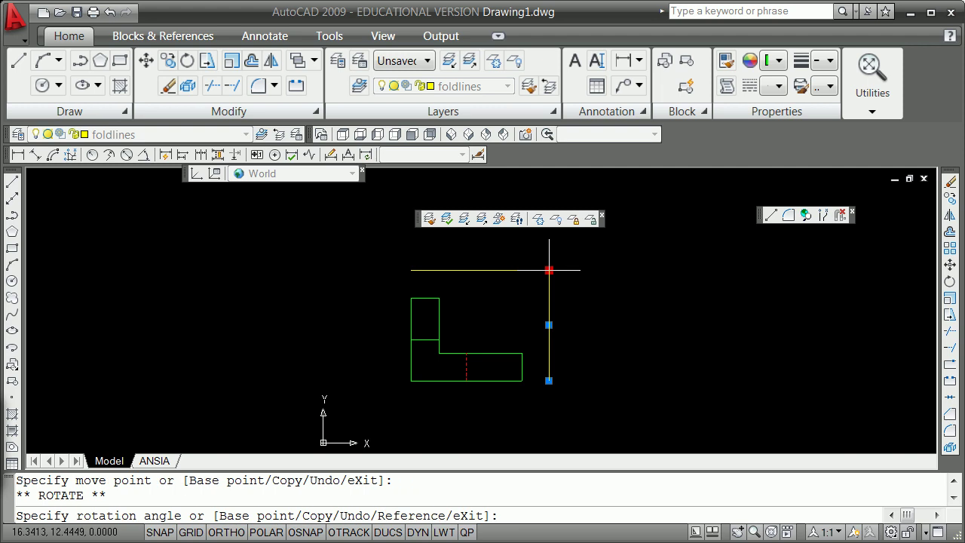
{"action": "type", "text": "c"}
{"action": "key", "text": "Return"}
{"action": "type", "text": "13"}
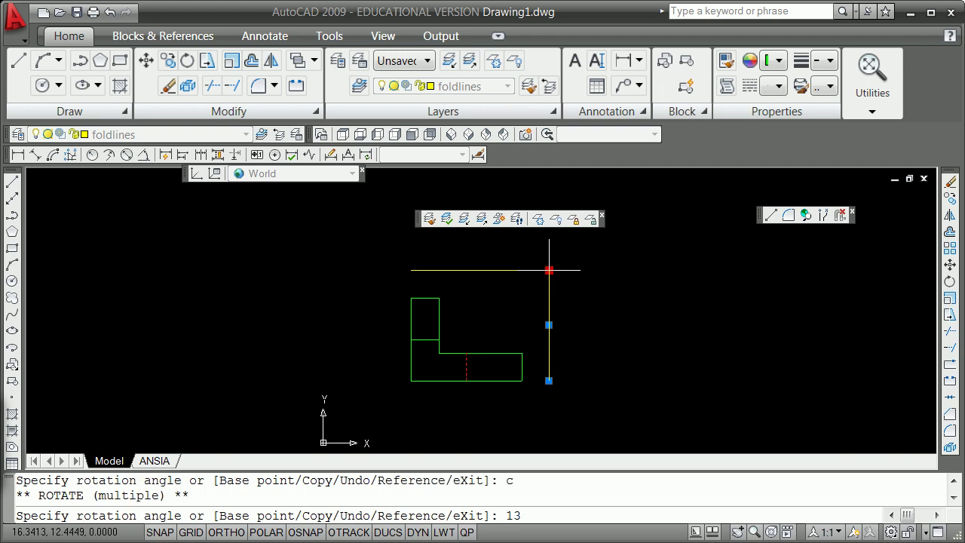
{"action": "type", "text": "5"}
{"action": "key", "text": "Return"}
{"action": "key", "text": "Escape"}
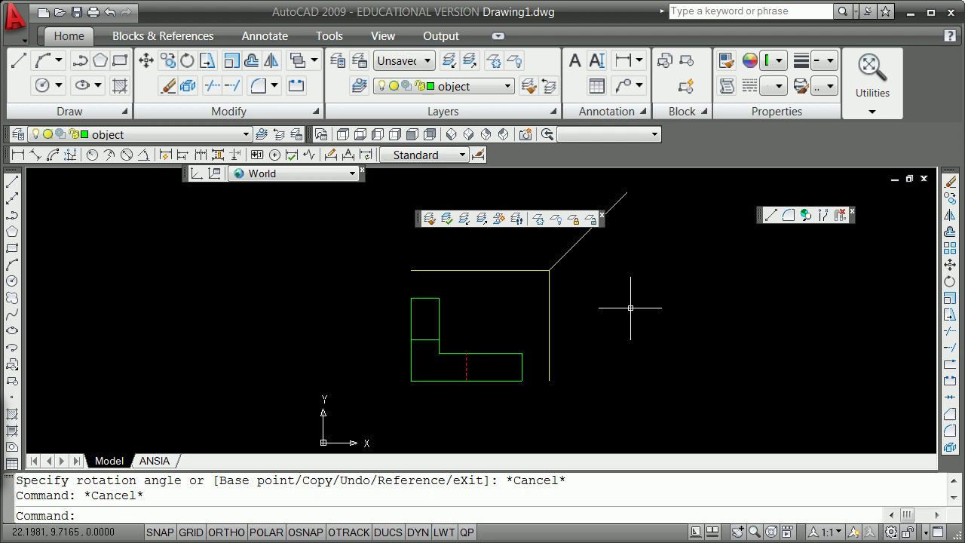
Make projectionlines the current layer
{"action": "scroll", "coordinate": [551, 312], "scroll_direction": "down", "scroll_amount": 4}
{"action": "scroll", "coordinate": [543, 289], "scroll_direction": "up", "scroll_amount": 3}
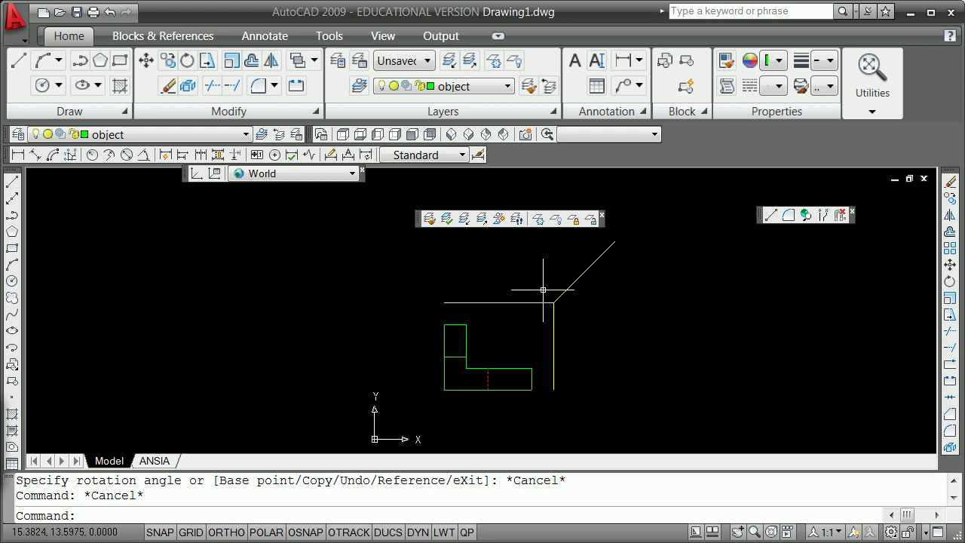
{"action": "scroll", "coordinate": [542, 290], "scroll_direction": "up", "scroll_amount": 2}
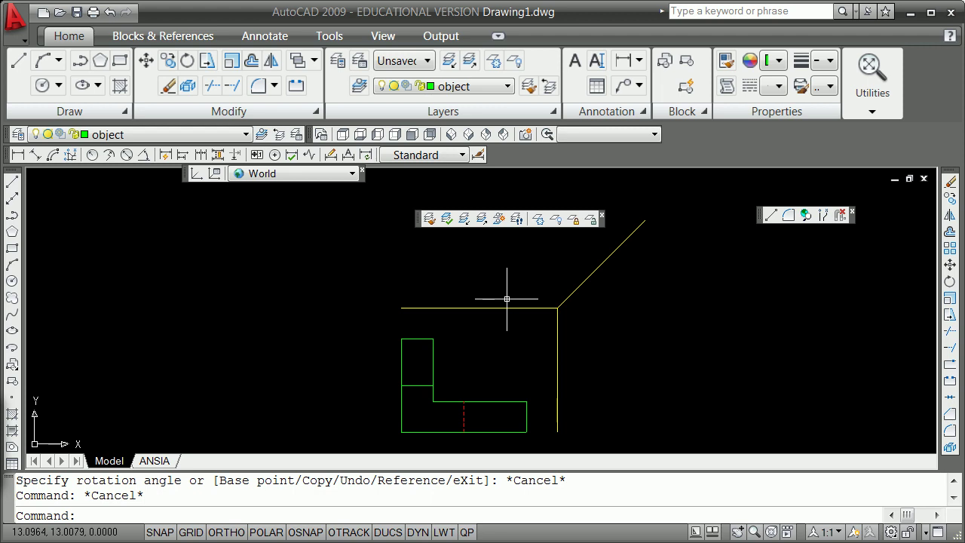
{"action": "left_click", "coordinate": [500, 86]}
{"action": "scroll", "coordinate": [467, 124], "scroll_direction": "up", "scroll_amount": 1}
{"action": "left_click", "coordinate": [497, 205]}
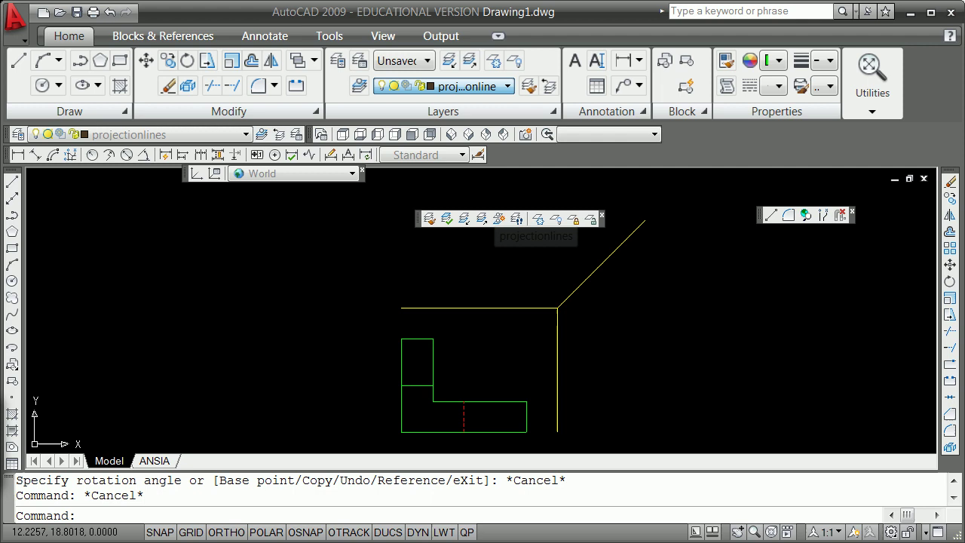
Draw a vertical construction line through the upper-left endpoint of the L-shaped profile
{"action": "left_click", "coordinate": [12, 200]}
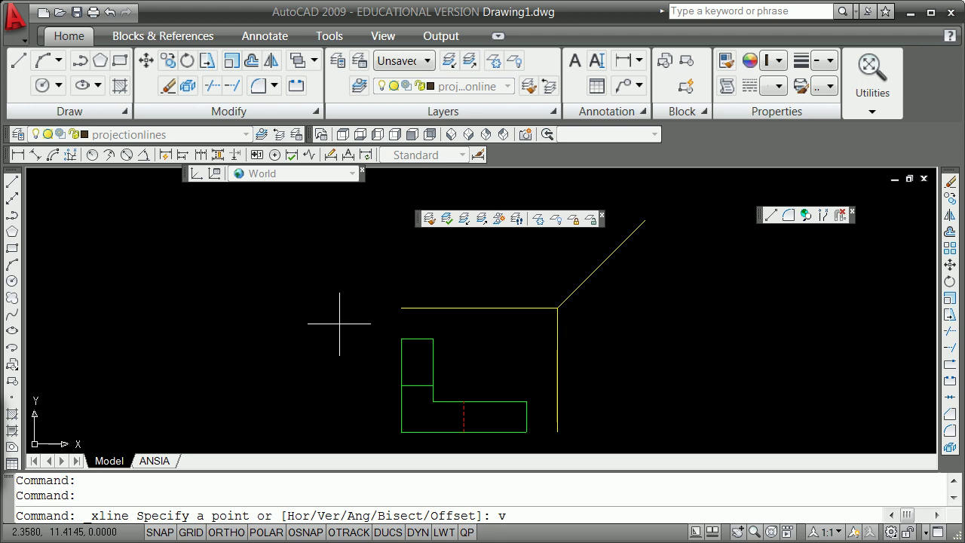
{"action": "type", "text": "v"}
{"action": "key", "text": "Return"}
{"action": "right_click", "coordinate": [397, 343], "text": "shift"}
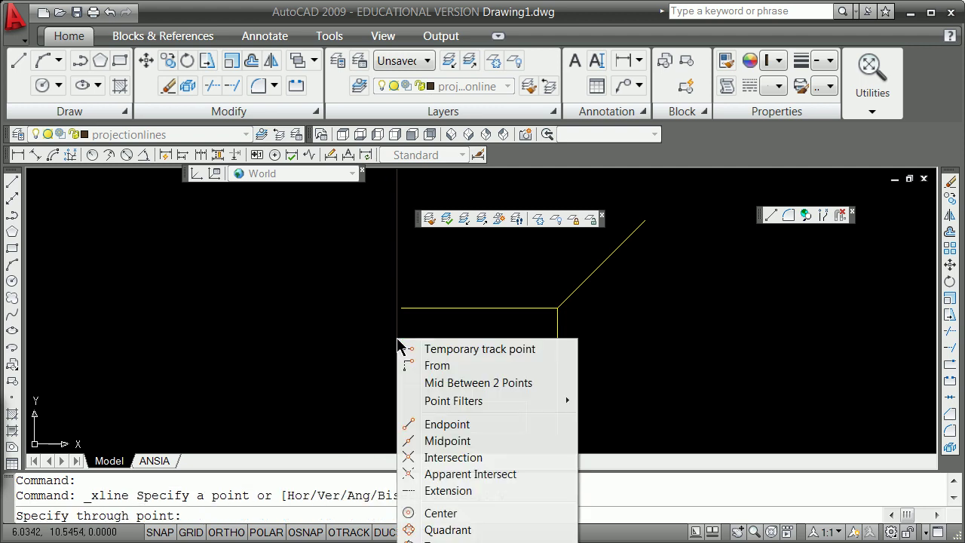
{"action": "left_click", "coordinate": [441, 424]}
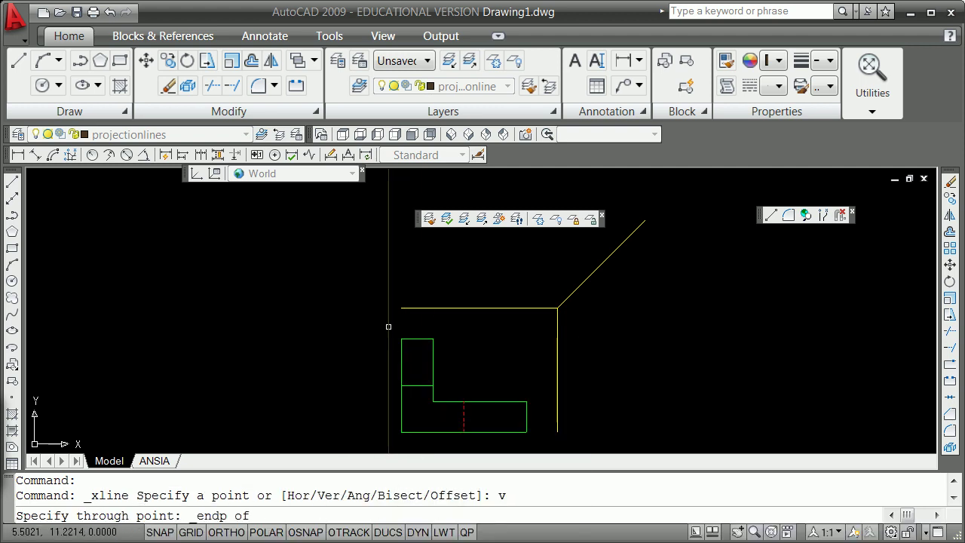
{"action": "left_click", "coordinate": [400, 337]}
{"action": "key", "text": "Return"}
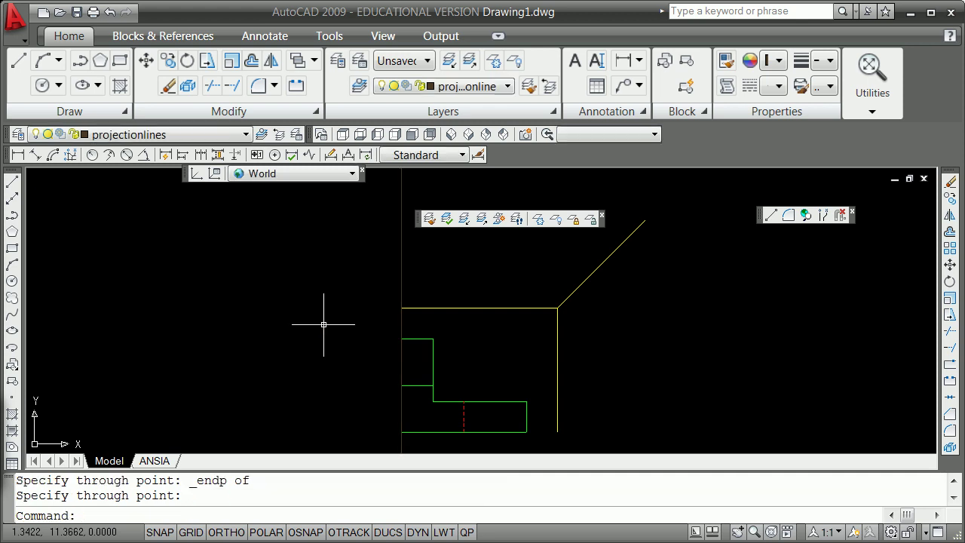
Offset the vertical construction line through the endpoint of the upright leg's right edge, using the Through option
{"action": "type", "text": "o"}
{"action": "key", "text": "Return"}
{"action": "type", "text": "t"}
{"action": "key", "text": "Return"}
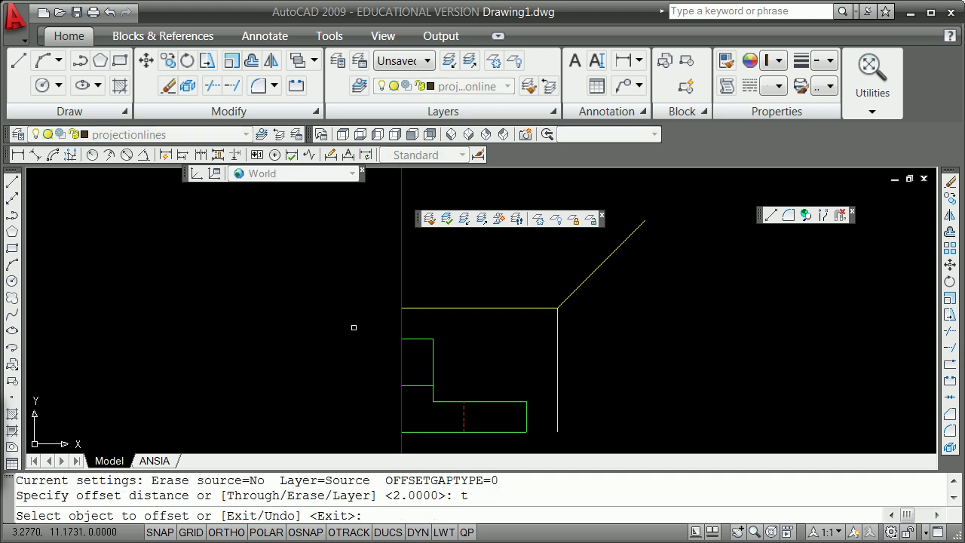
{"action": "left_click", "coordinate": [402, 324]}
{"action": "right_click", "coordinate": [434, 325], "text": "shift"}
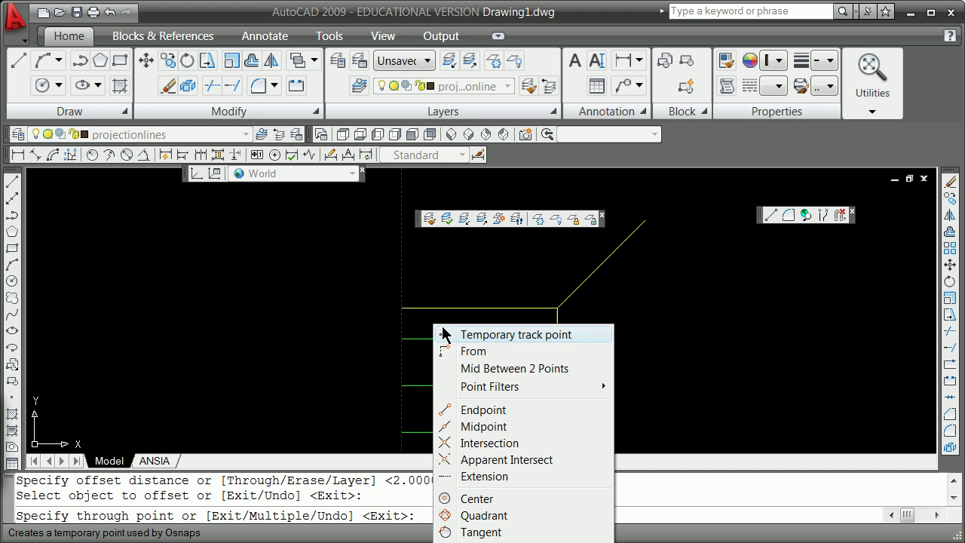
{"action": "left_click", "coordinate": [502, 407]}
{"action": "left_click", "coordinate": [434, 348]}
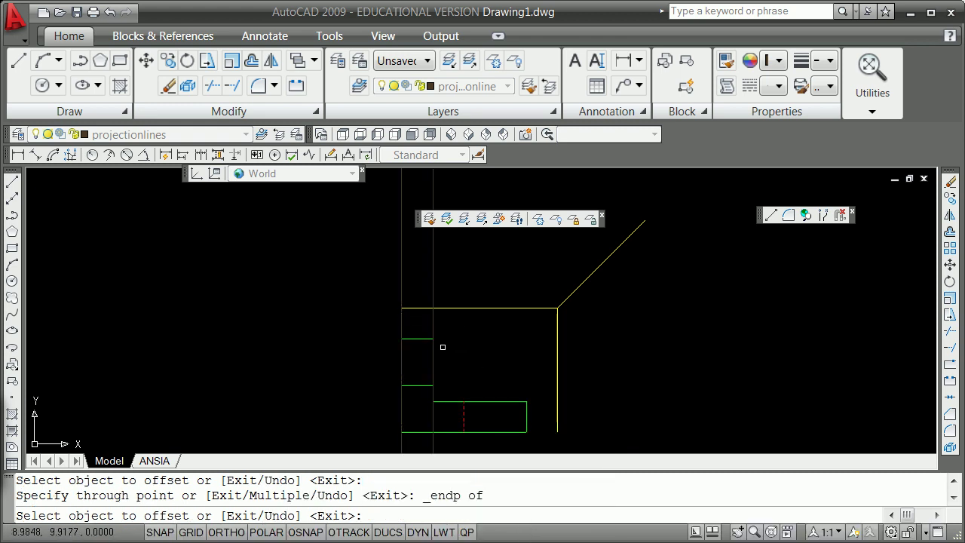
Offset the second vertical construction line through the intersection at the top of the red hidden line
{"action": "left_click", "coordinate": [433, 350]}
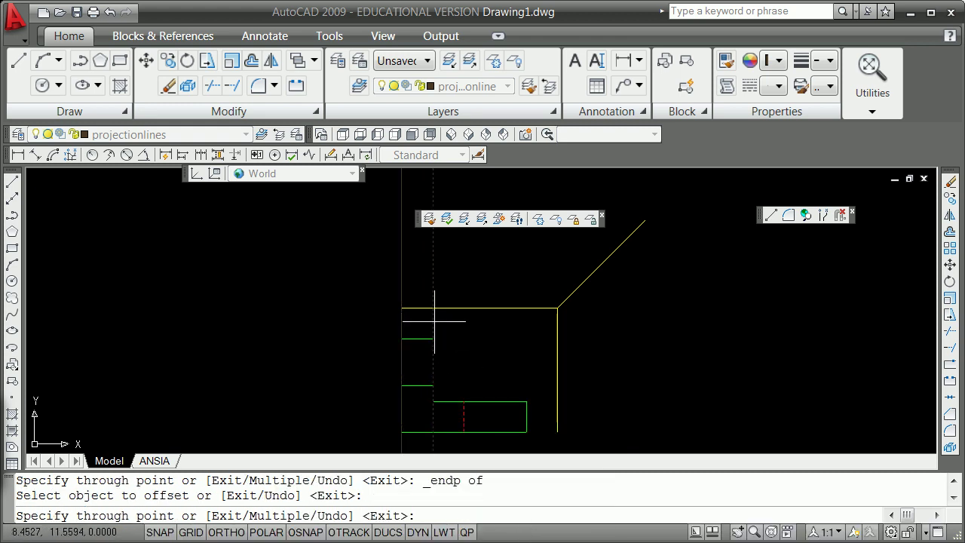
{"action": "right_click", "coordinate": [460, 329], "text": "shift"}
{"action": "left_click", "coordinate": [525, 447]}
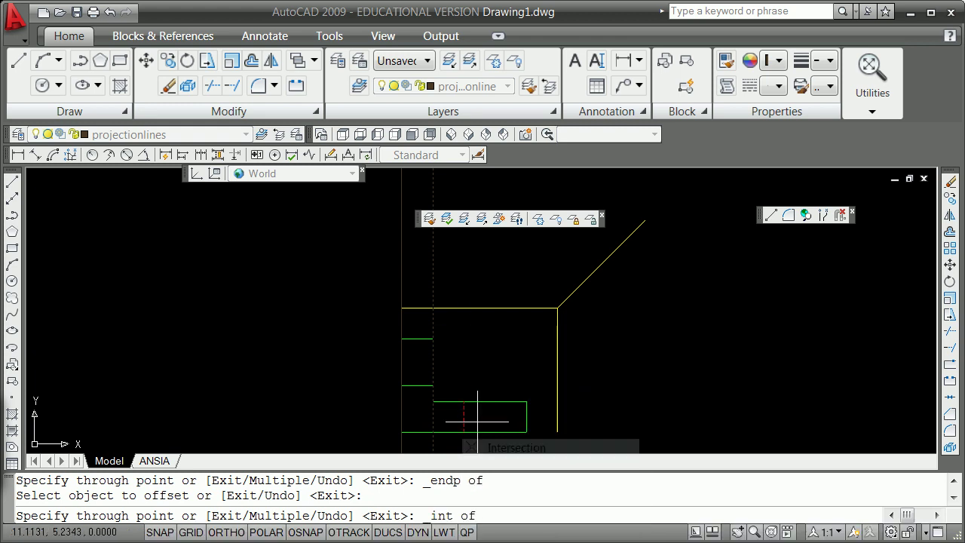
{"action": "left_click", "coordinate": [462, 401]}
Offset the construction line on the hidden line through the endpoint at the profile's right end edge
{"action": "left_click", "coordinate": [463, 351]}
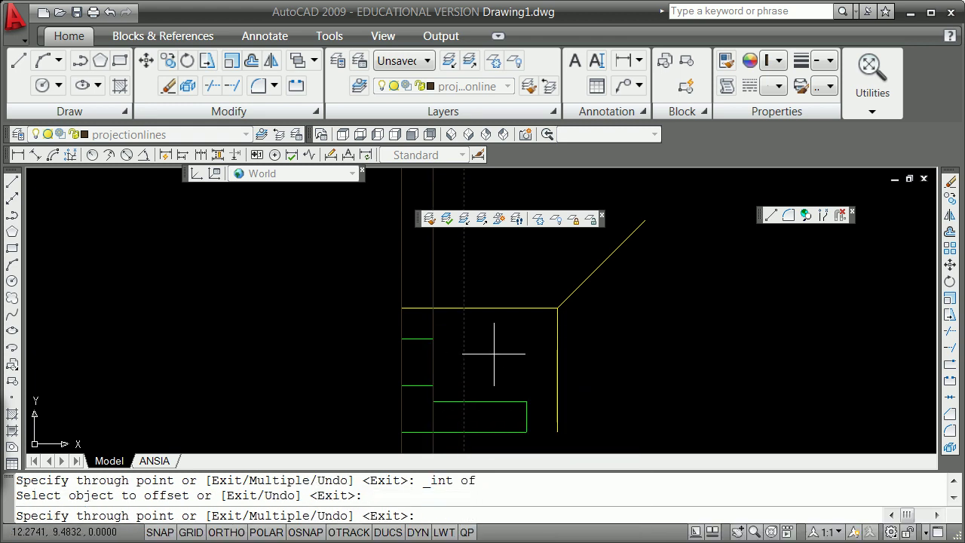
{"action": "right_click", "coordinate": [495, 354], "text": "shift"}
{"action": "left_click", "coordinate": [544, 441]}
{"action": "left_click", "coordinate": [526, 401]}
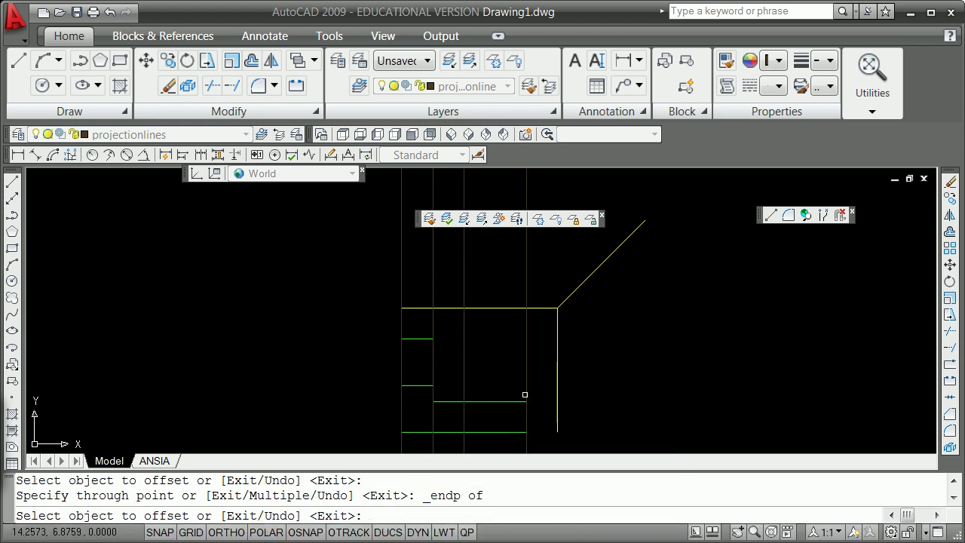
{"action": "key", "text": "Return"}
Send the four vertical projection lines behind the other geometry in the draw order
{"action": "left_click", "coordinate": [535, 322]}
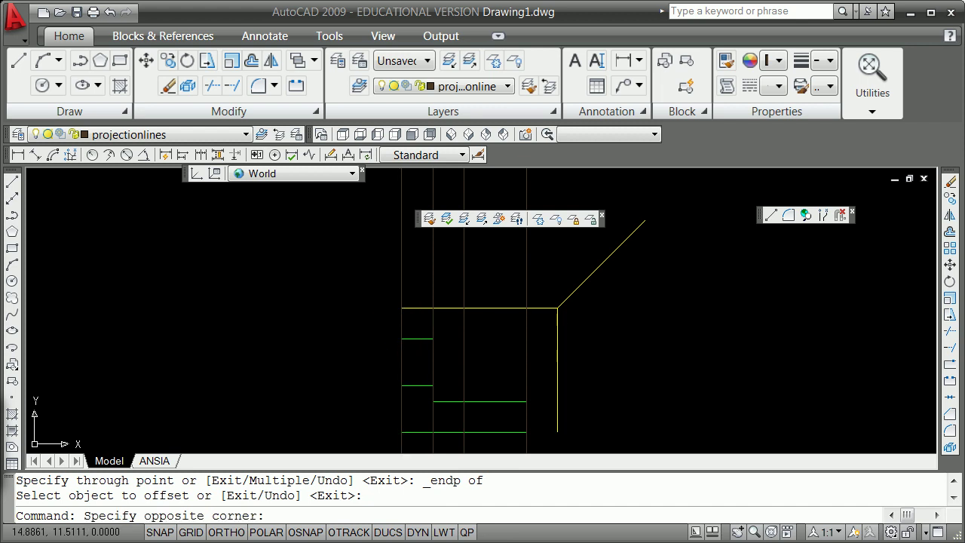
{"action": "left_click", "coordinate": [375, 326]}
{"action": "right_click", "coordinate": [293, 267]}
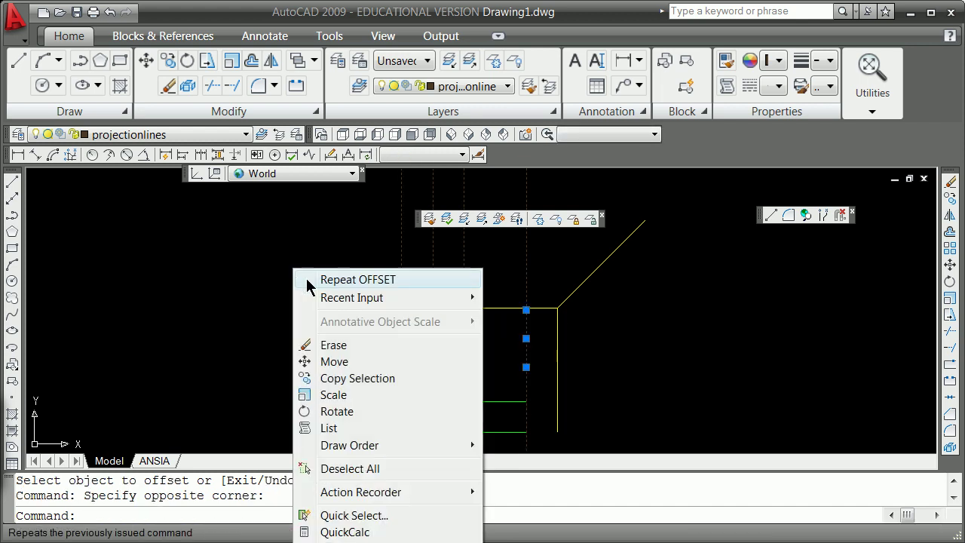
{"action": "mouse_move", "coordinate": [366, 446]}
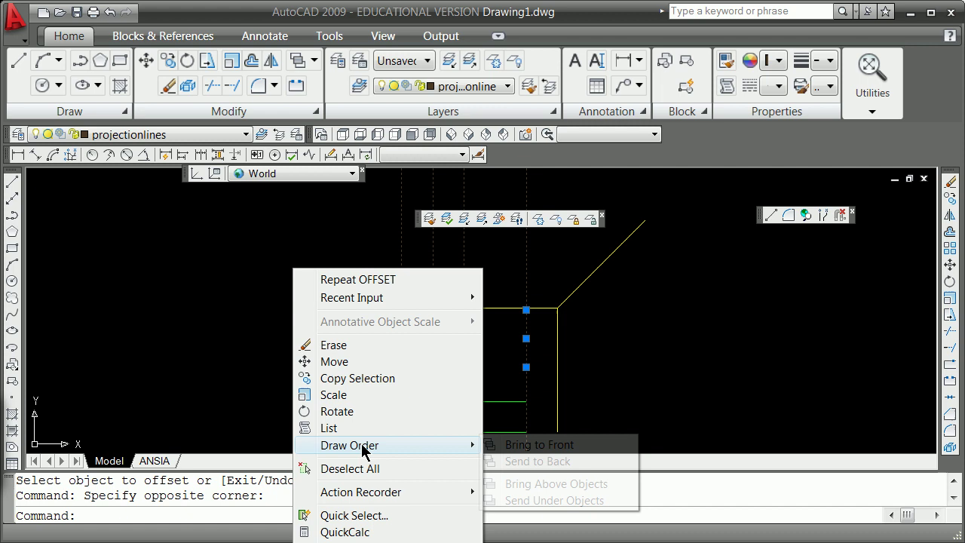
{"action": "left_click", "coordinate": [566, 461]}
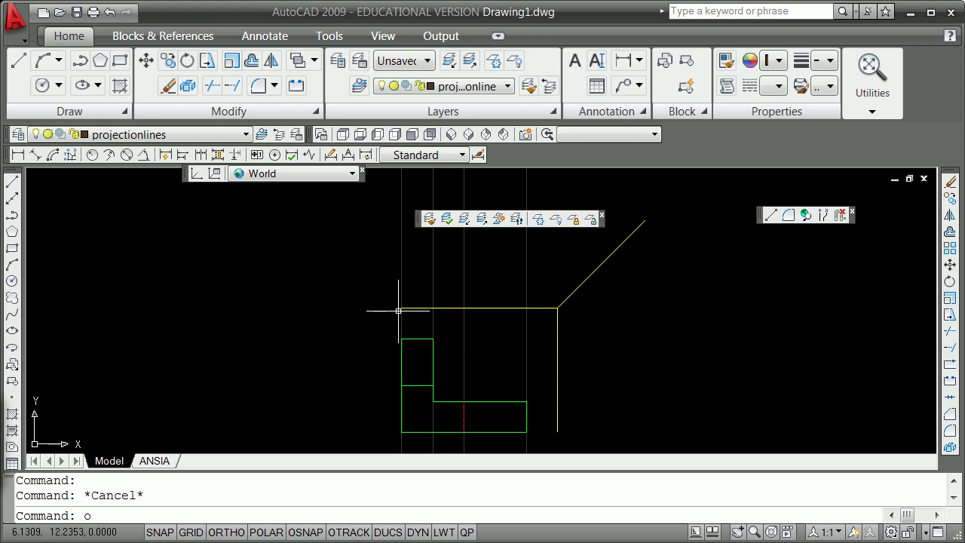
Offset the profile's top edge 4 units upward, past the horizontal fold line
{"action": "key", "text": "Return"}
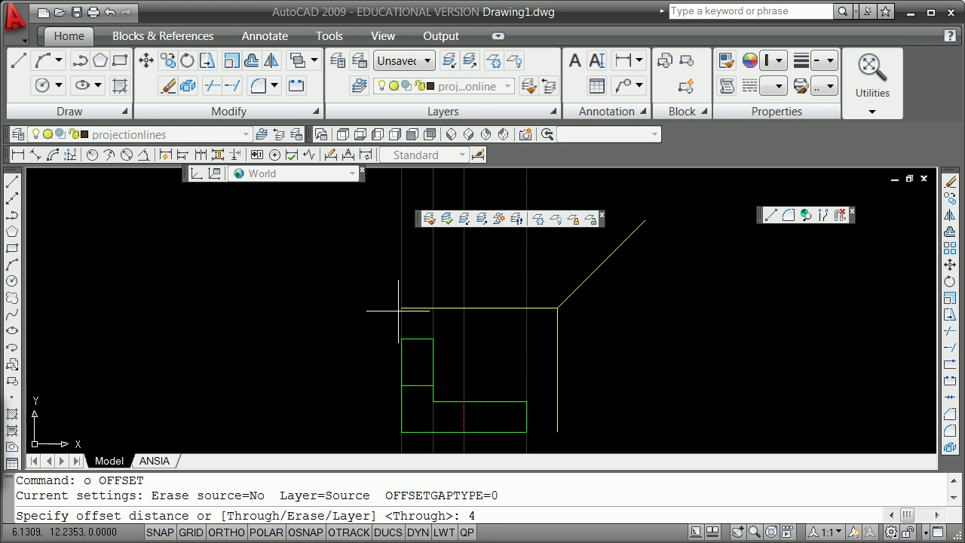
{"action": "key", "text": "Return"}
{"action": "left_click", "coordinate": [426, 338]}
{"action": "left_click", "coordinate": [425, 290]}
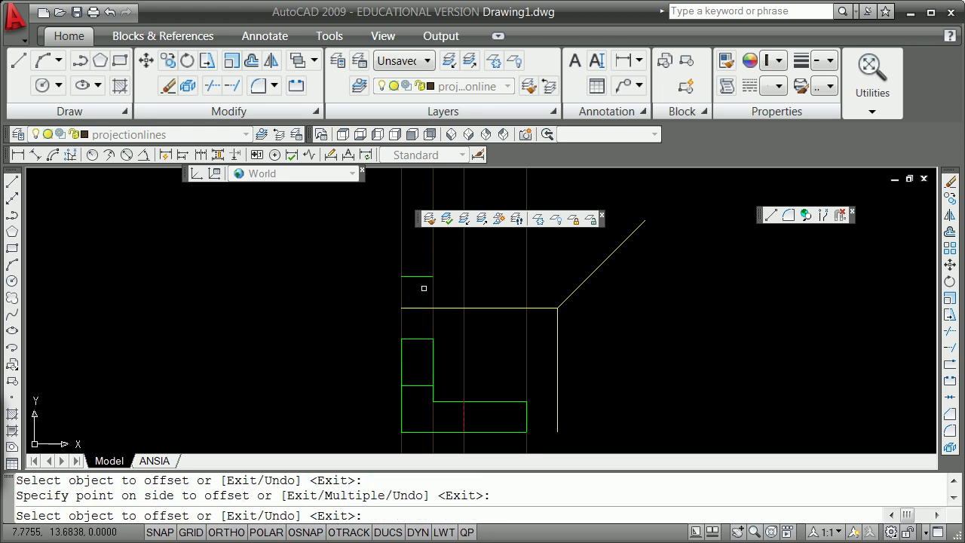
{"action": "key", "text": "Return"}
Offset the profile's right end edge 4 units to the right, past the vertical fold line
{"action": "key", "text": "Return"}
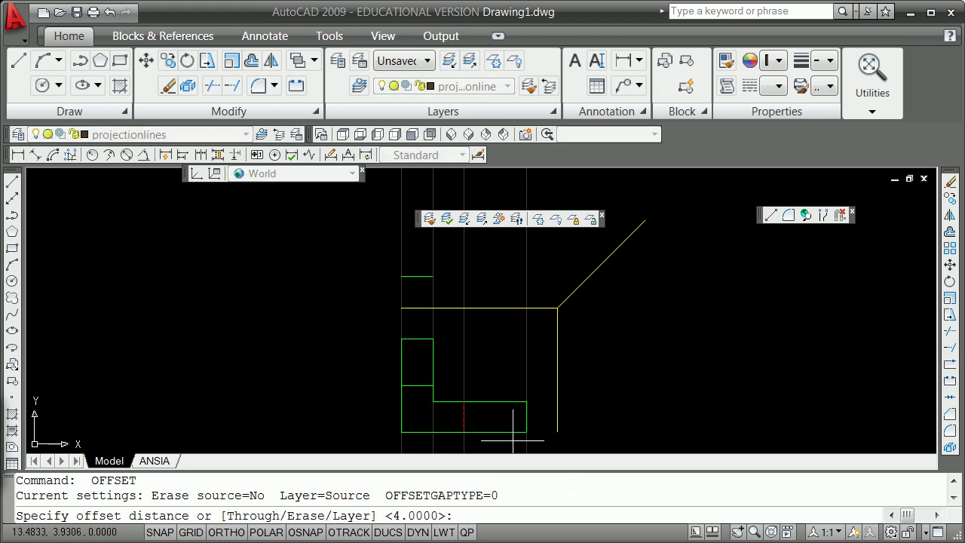
{"action": "type", "text": "4"}
{"action": "key", "text": "Return"}
{"action": "left_click", "coordinate": [526, 417]}
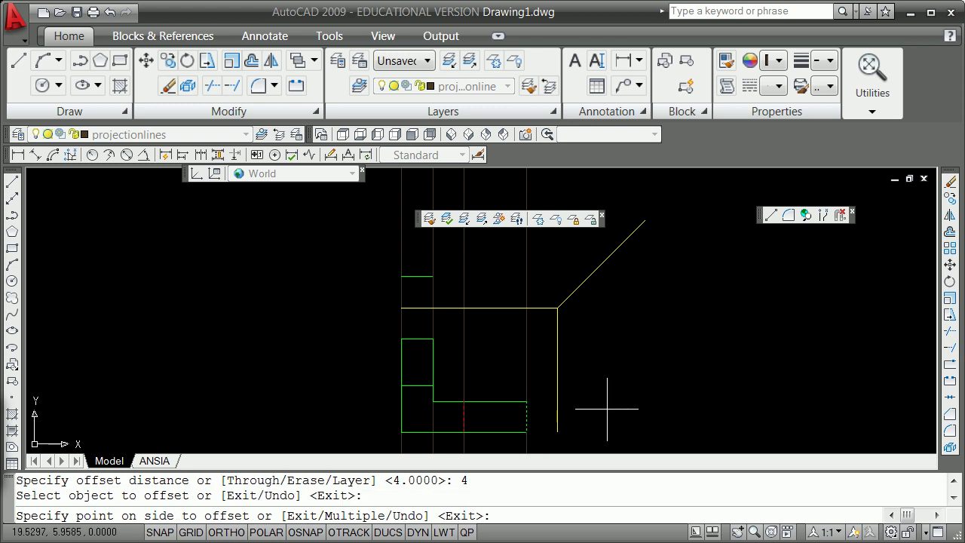
{"action": "left_click", "coordinate": [607, 405]}
{"action": "key", "text": "Return"}
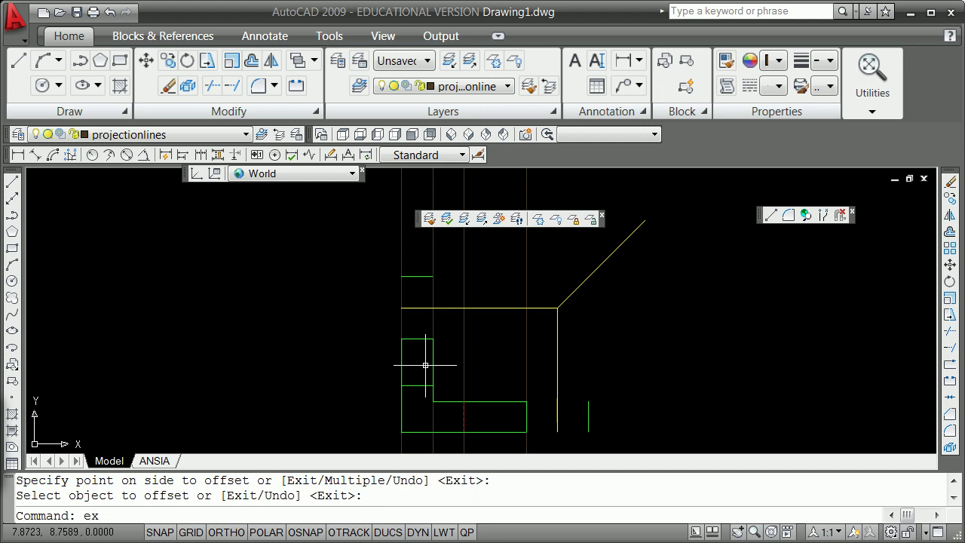
Extend the top view's front edge to the rightmost vertical projection line
{"action": "key", "text": "Return"}
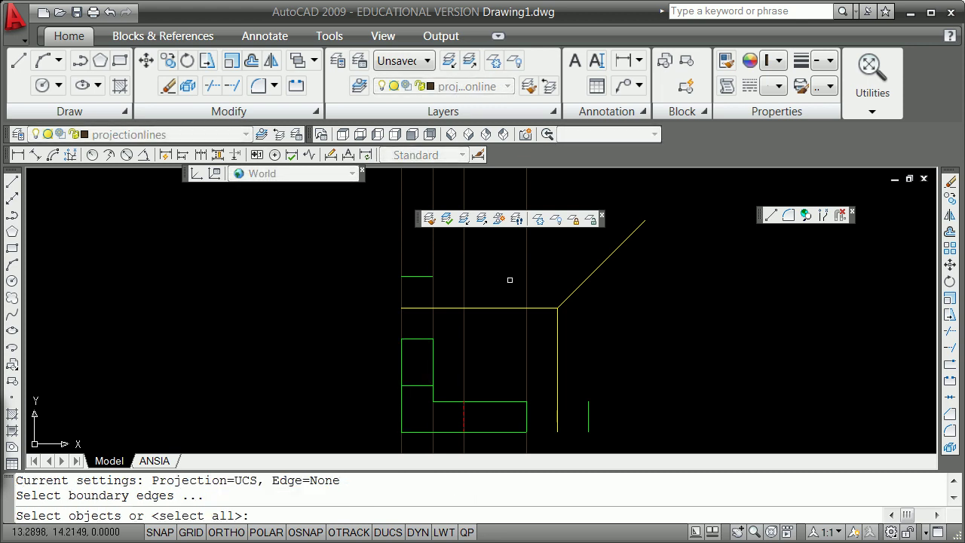
{"action": "left_click", "coordinate": [528, 251]}
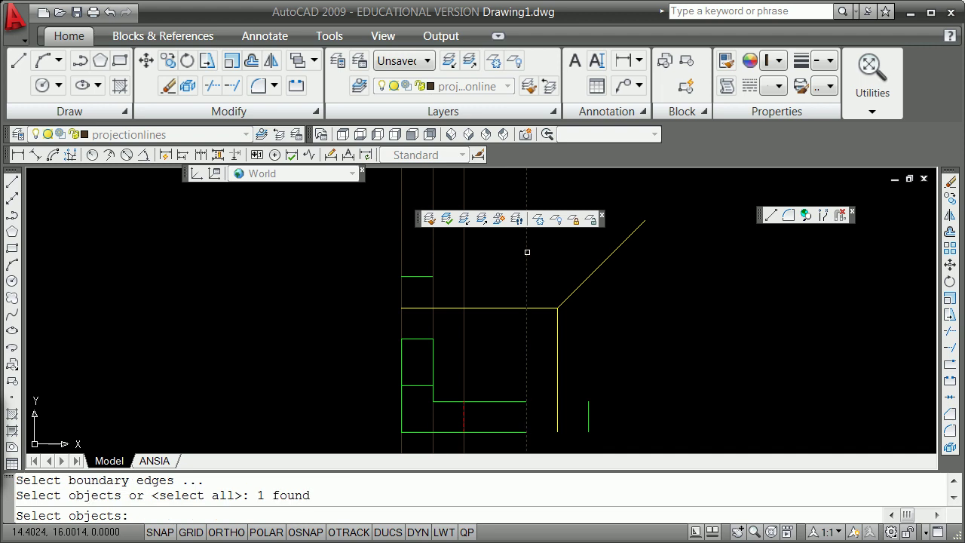
{"action": "key", "text": "Return"}
{"action": "left_click", "coordinate": [419, 276]}
{"action": "key", "text": "Return"}
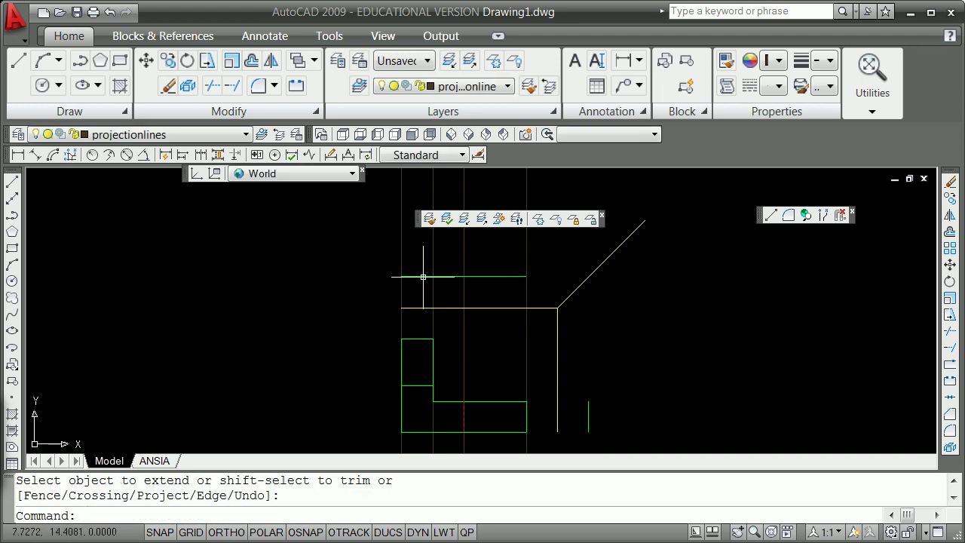
Offset the top view's extended front edge 6 units upward
{"action": "type", "text": "o"}
{"action": "key", "text": "Return"}
{"action": "type", "text": "6"}
{"action": "key", "text": "Return"}
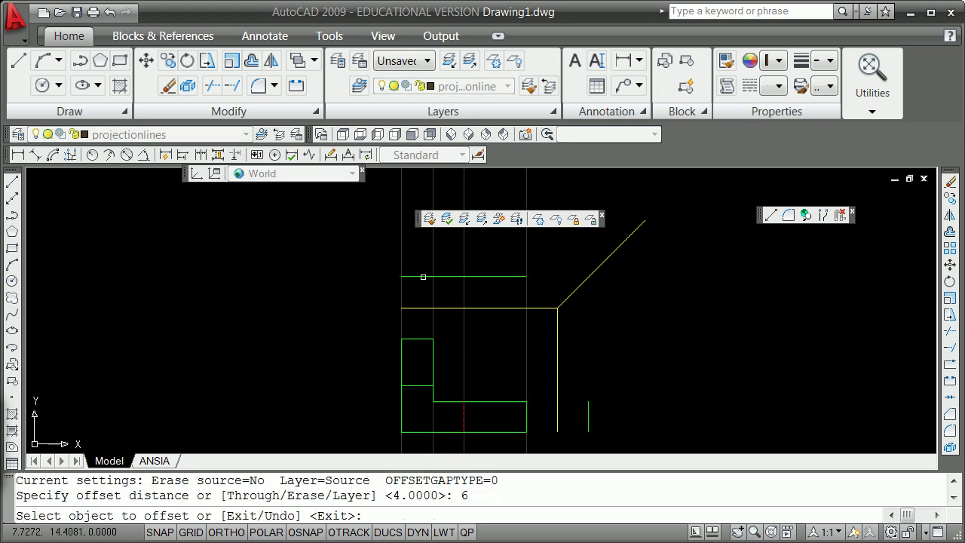
{"action": "left_click", "coordinate": [514, 277]}
{"action": "left_click", "coordinate": [510, 264]}
{"action": "key", "text": "Return"}
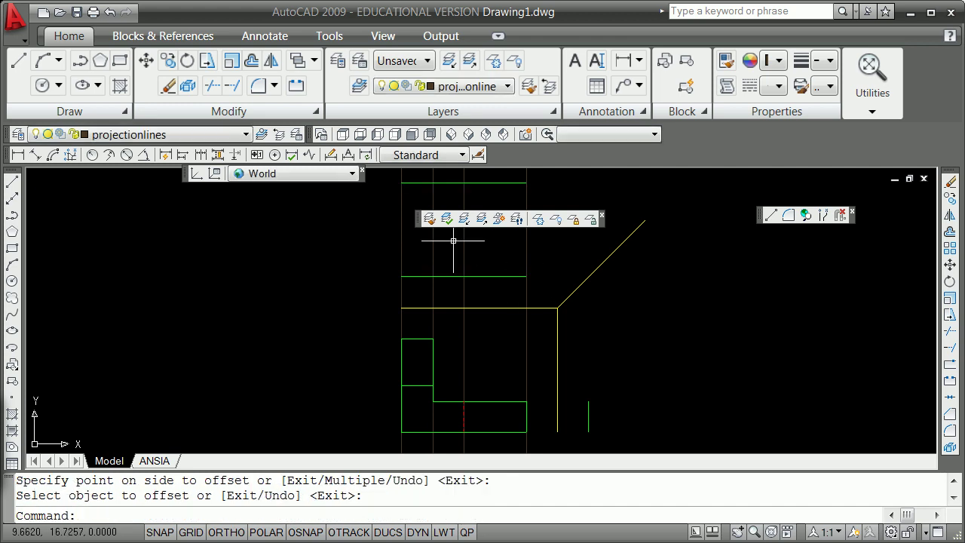
{"action": "type", "text": "line"}
{"action": "key", "text": "Return"}
{"action": "type", "text": "end"}
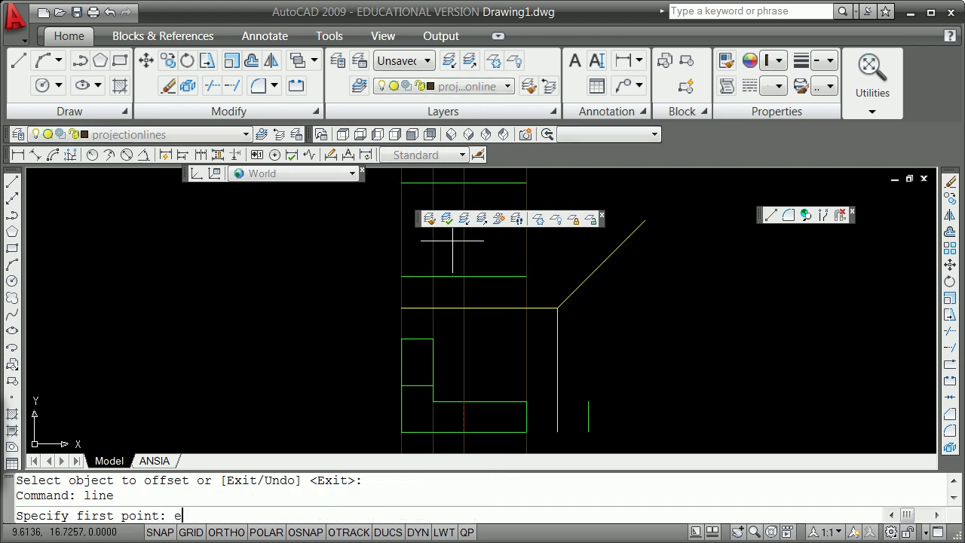
{"action": "key", "text": "Return"}
{"action": "key", "text": "Escape"}
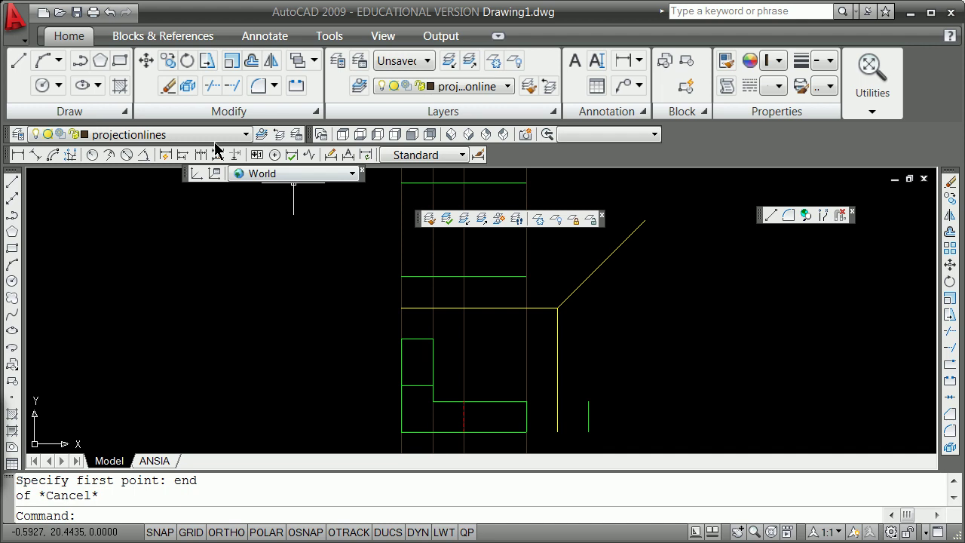
On the object layer, draw the top view's left edge between the left endpoints of its two horizontal lines
{"action": "left_click", "coordinate": [245, 135]}
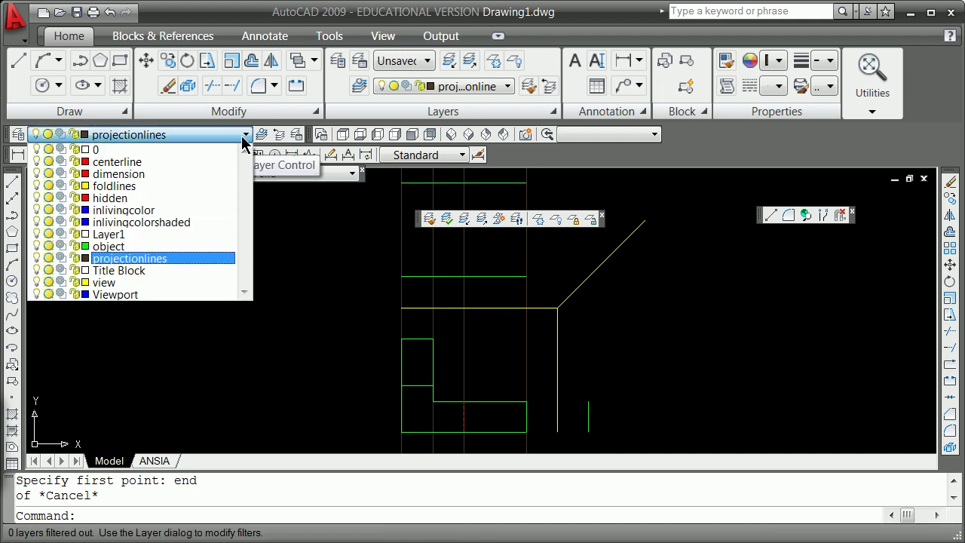
{"action": "left_click", "coordinate": [132, 243]}
{"action": "type", "text": "l"}
{"action": "key", "text": "Return"}
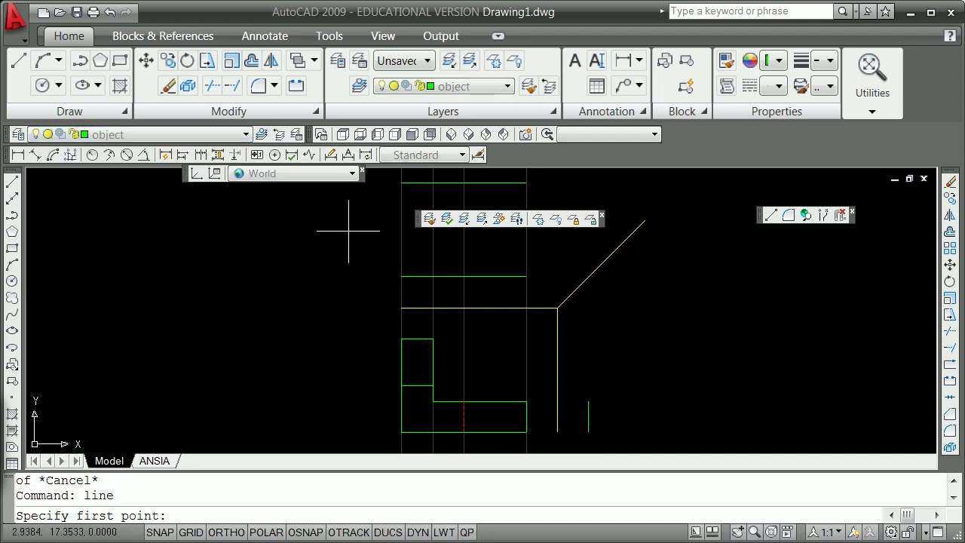
{"action": "type", "text": "end"}
{"action": "key", "text": "Return"}
{"action": "left_click", "coordinate": [411, 179]}
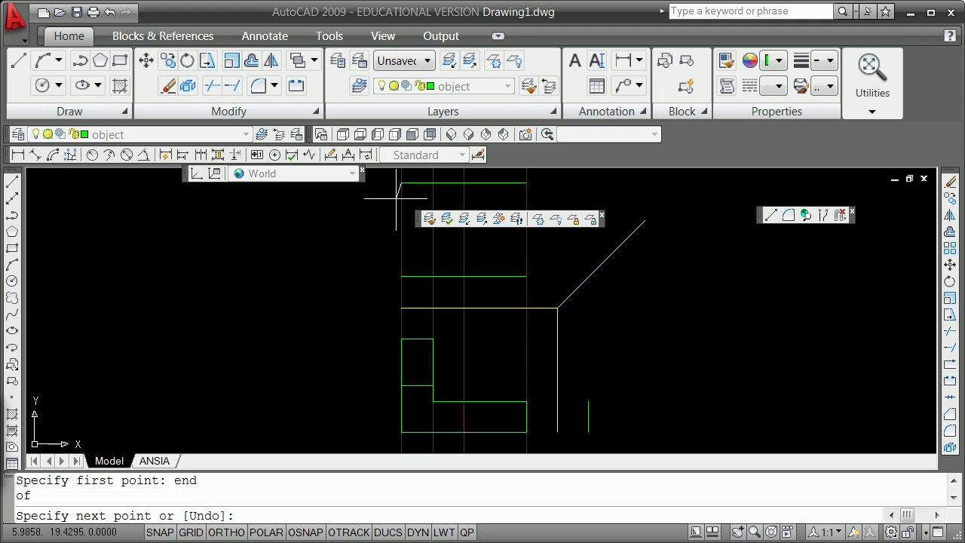
{"action": "right_click", "coordinate": [354, 301], "text": "shift"}
{"action": "left_click", "coordinate": [427, 387]}
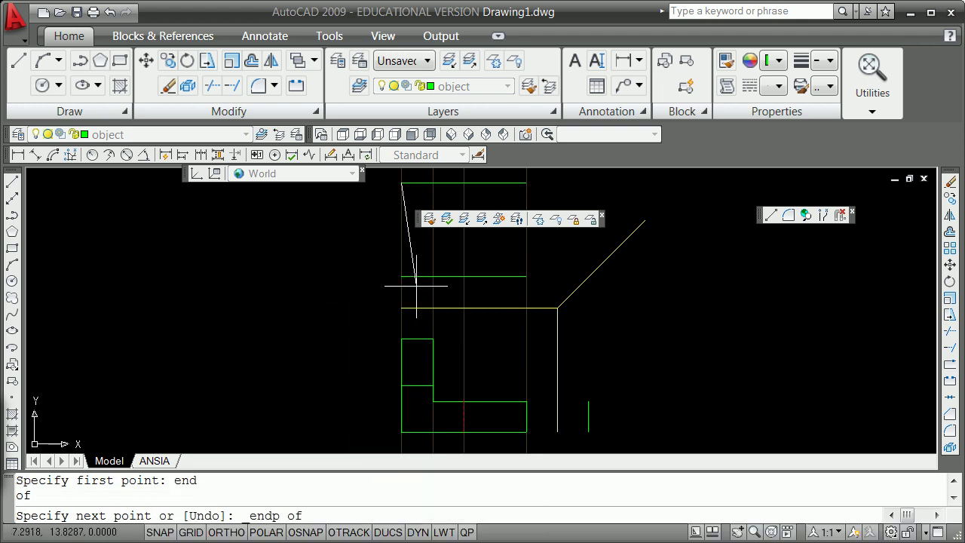
{"action": "left_click", "coordinate": [404, 276]}
{"action": "key", "text": "Return"}
Offset the top view's left edge through the right endpoint of its horizontal edges to form the right edge
{"action": "type", "text": "o"}
{"action": "key", "text": "Return"}
{"action": "type", "text": "t"}
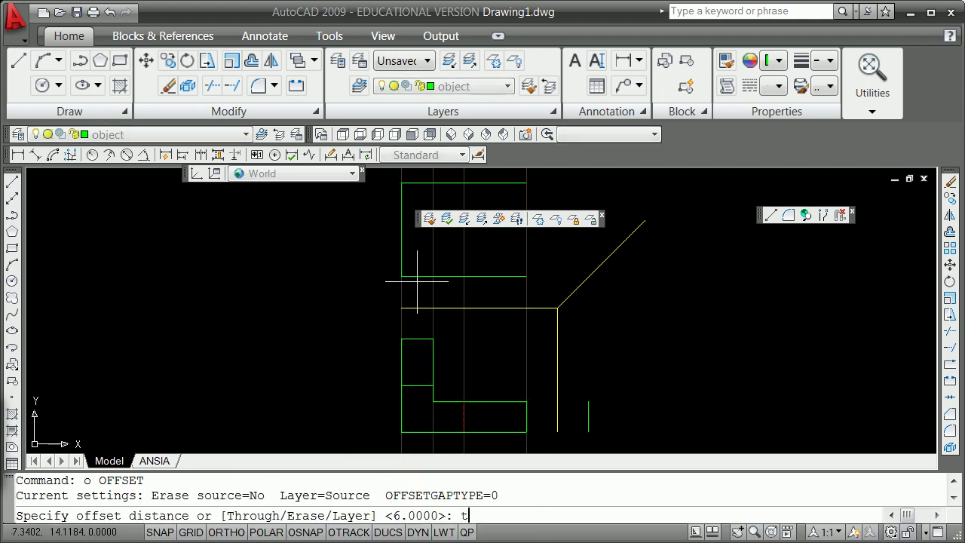
{"action": "key", "text": "Return"}
{"action": "left_click", "coordinate": [402, 258]}
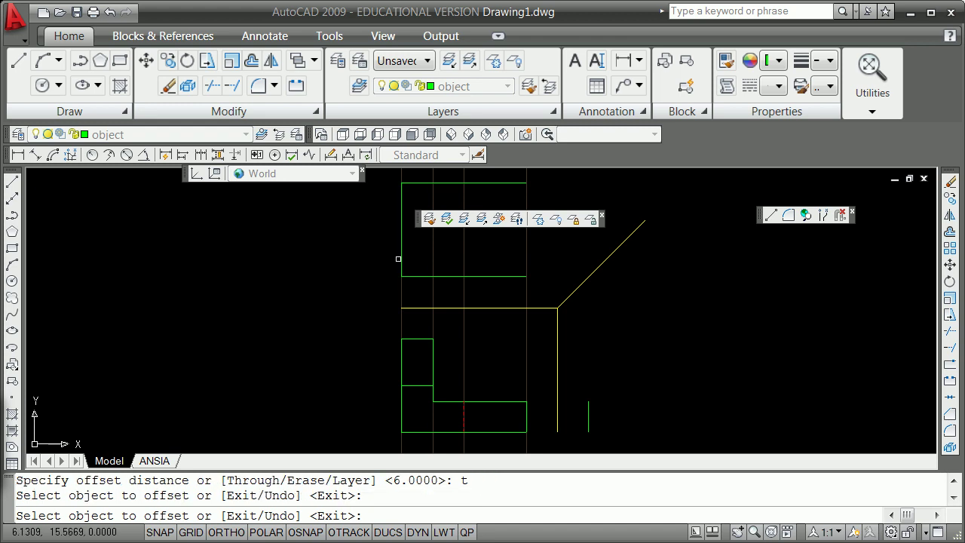
{"action": "left_click", "coordinate": [400, 258]}
{"action": "key", "text": "F8"}
{"action": "right_click", "coordinate": [573, 185], "text": "shift"}
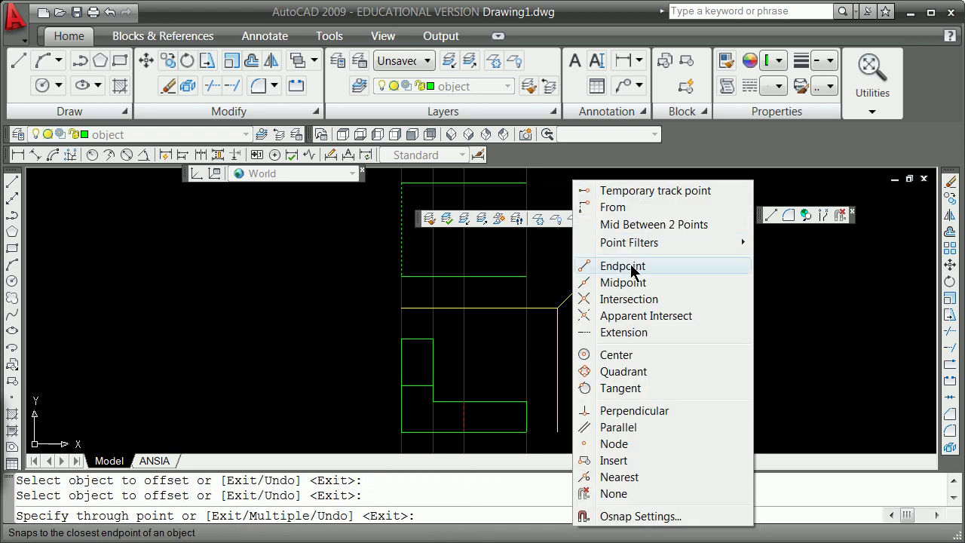
{"action": "left_click", "coordinate": [633, 265]}
{"action": "left_click", "coordinate": [585, 264]}
{"action": "key", "text": "Escape"}
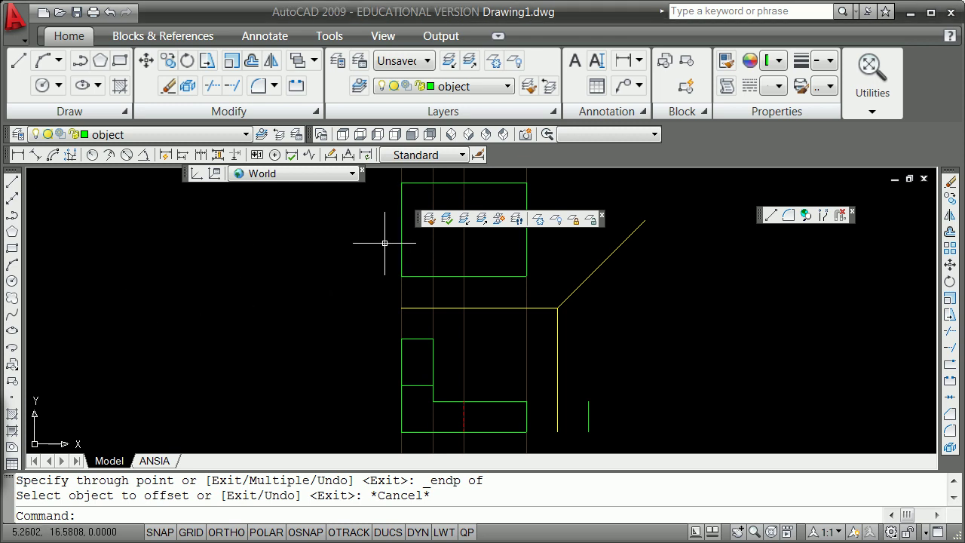
Erase the top view's upper horizontal edge
{"action": "type", "text": "e"}
{"action": "key", "text": "Return"}
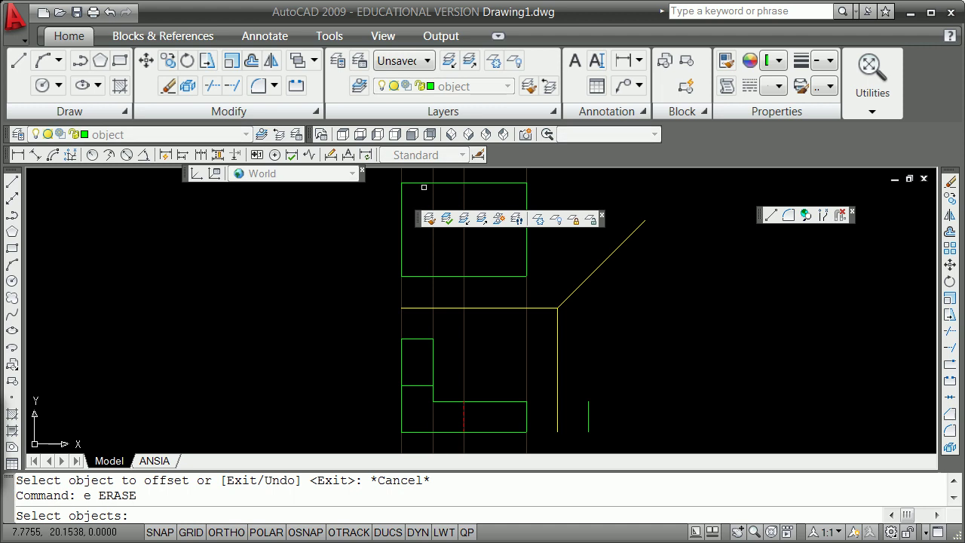
{"action": "left_click", "coordinate": [422, 183]}
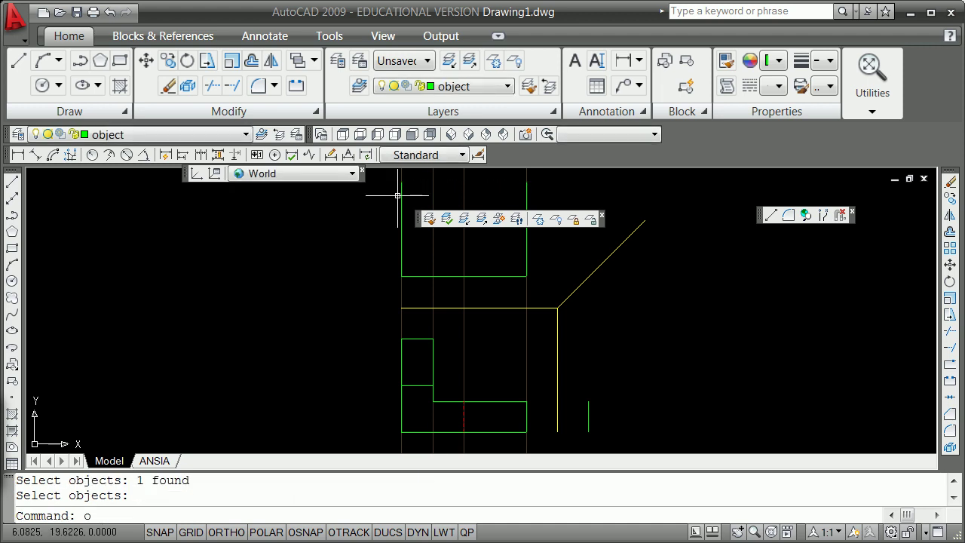
Offset the top view's front edge 4 units upward
{"action": "key", "text": "Return"}
{"action": "type", "text": "4"}
{"action": "key", "text": "Return"}
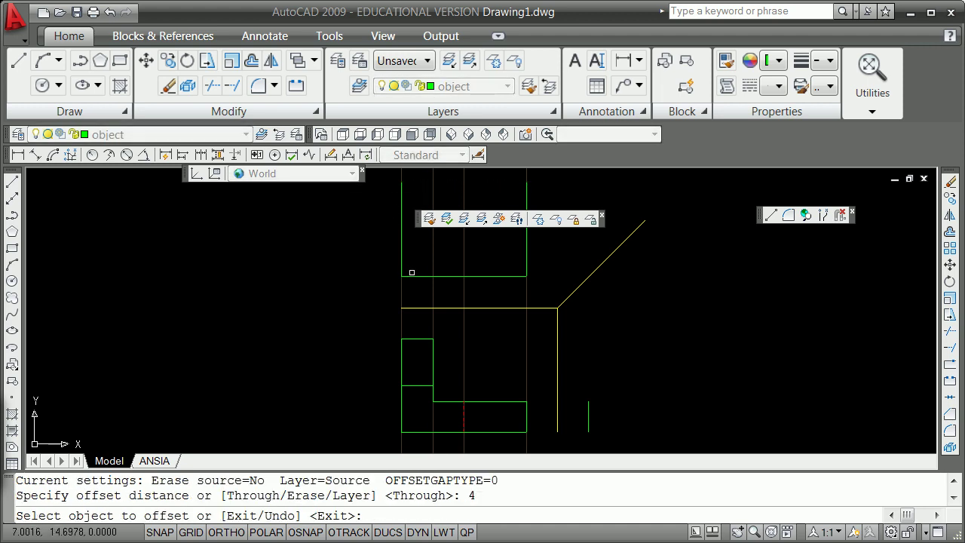
{"action": "left_click", "coordinate": [413, 275]}
{"action": "left_click", "coordinate": [414, 258]}
{"action": "key", "text": "Return"}
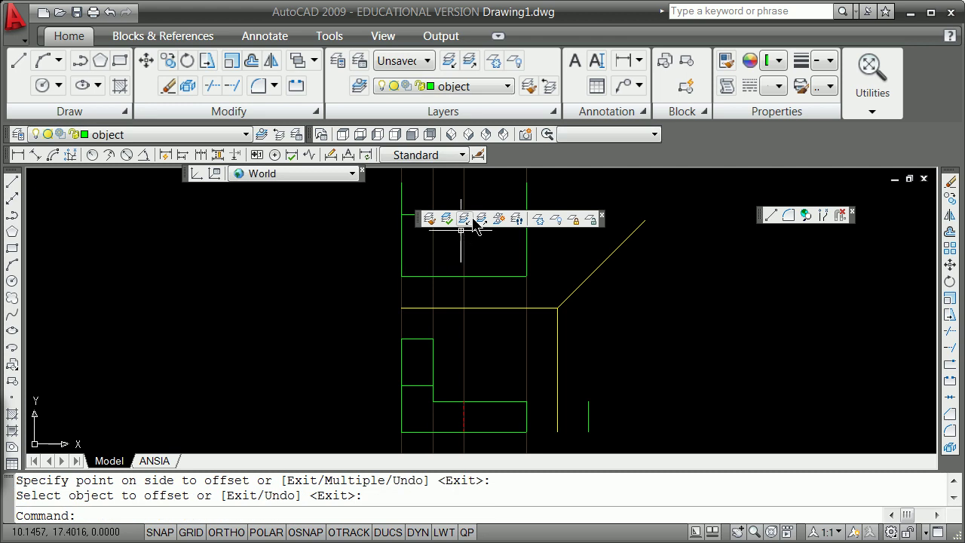
Fillet the top view's two upper corners with radius 0 to trim the overhanging side edges
{"action": "left_click_drag", "start_coordinate": [601, 220], "coordinate": [759, 188]}
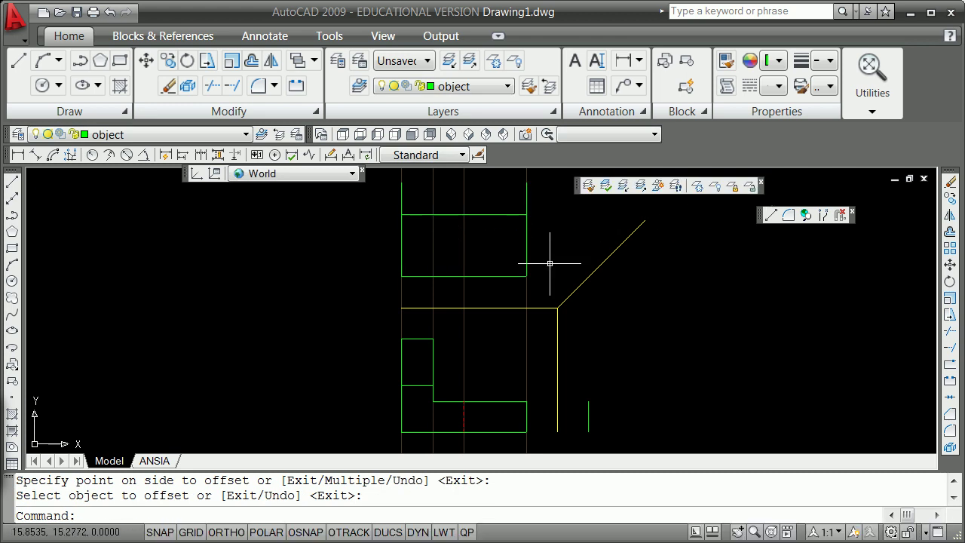
{"action": "type", "text": "f"}
{"action": "key", "text": "Return"}
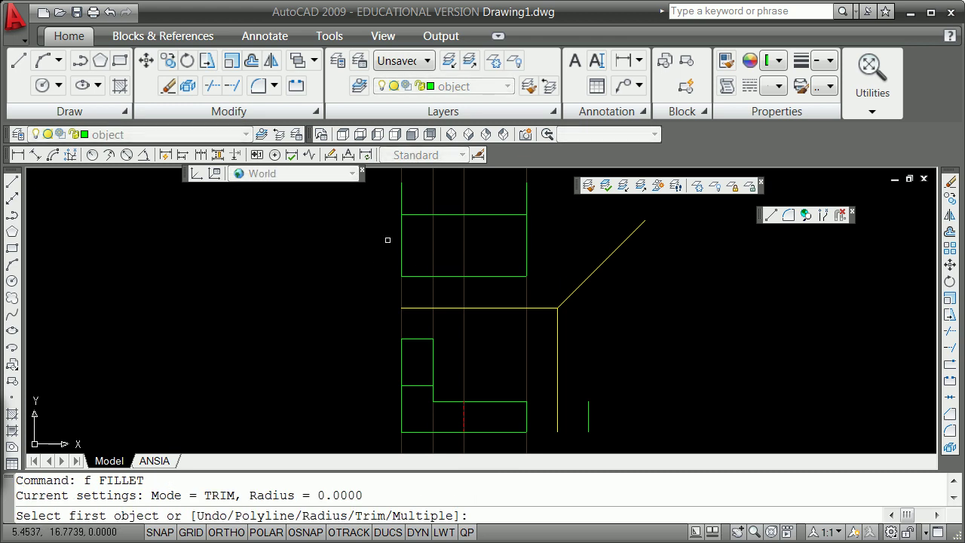
{"action": "left_click", "coordinate": [405, 222]}
{"action": "left_click", "coordinate": [420, 213]}
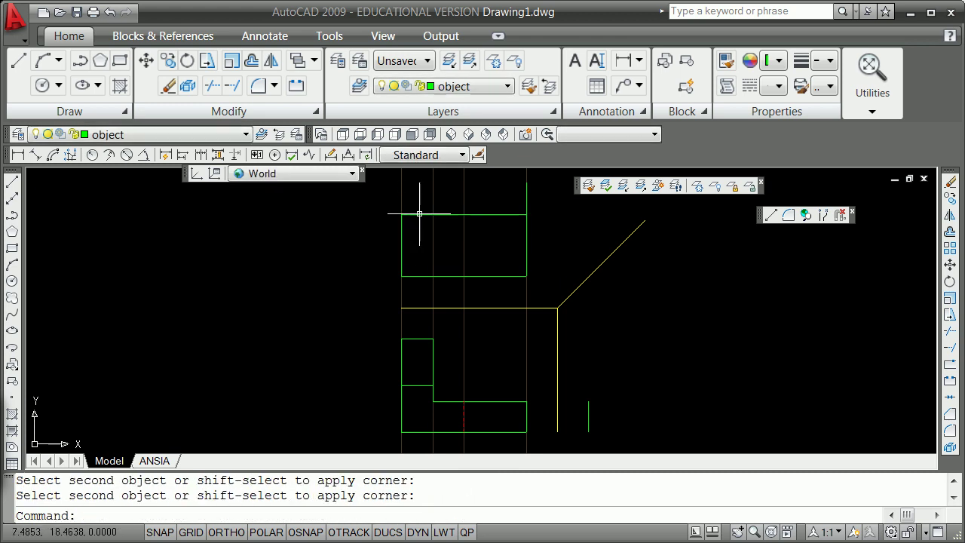
{"action": "key", "text": "Return"}
{"action": "left_click", "coordinate": [514, 214]}
{"action": "left_click", "coordinate": [525, 227]}
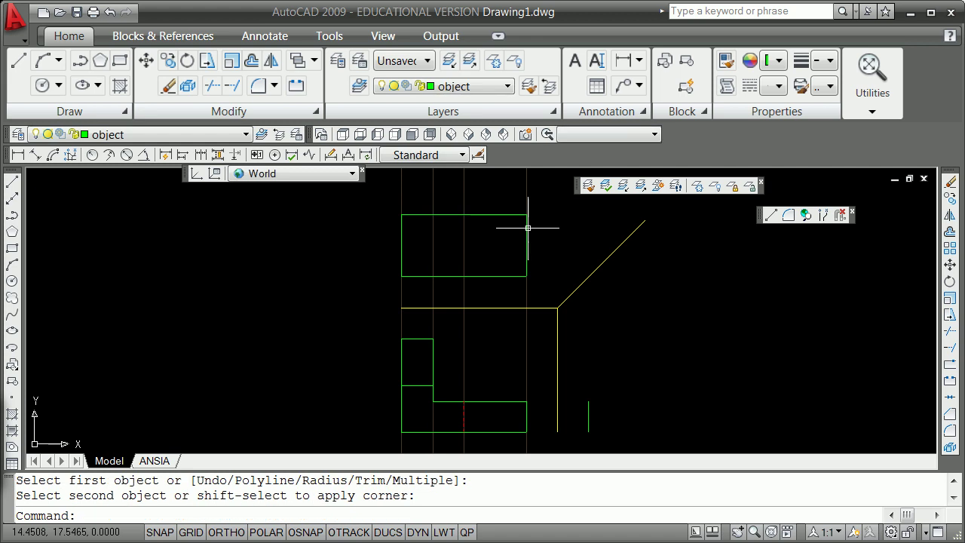
On the projectionlines layer, draw a horizontal construction line through both endpoints of the front view's top edge
{"action": "left_click", "coordinate": [260, 134]}
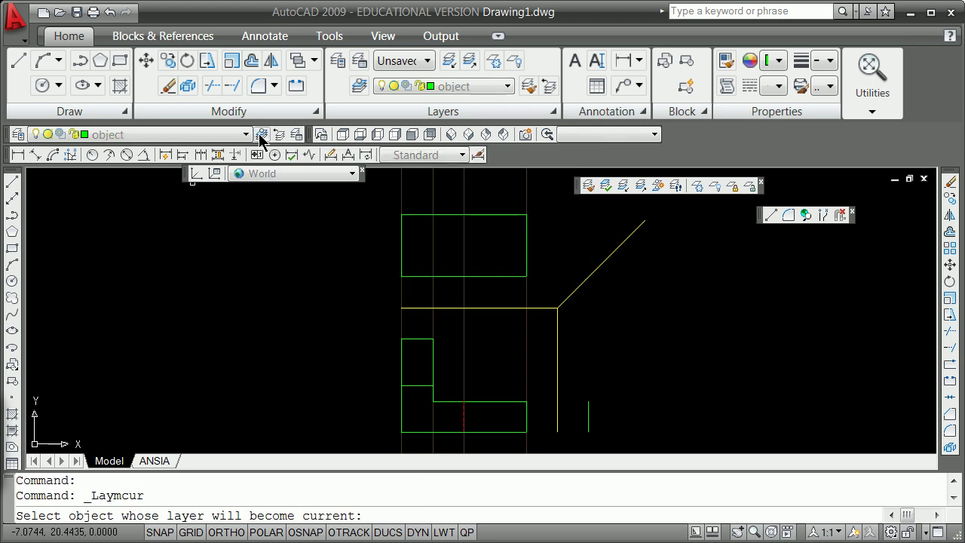
{"action": "left_click", "coordinate": [402, 300]}
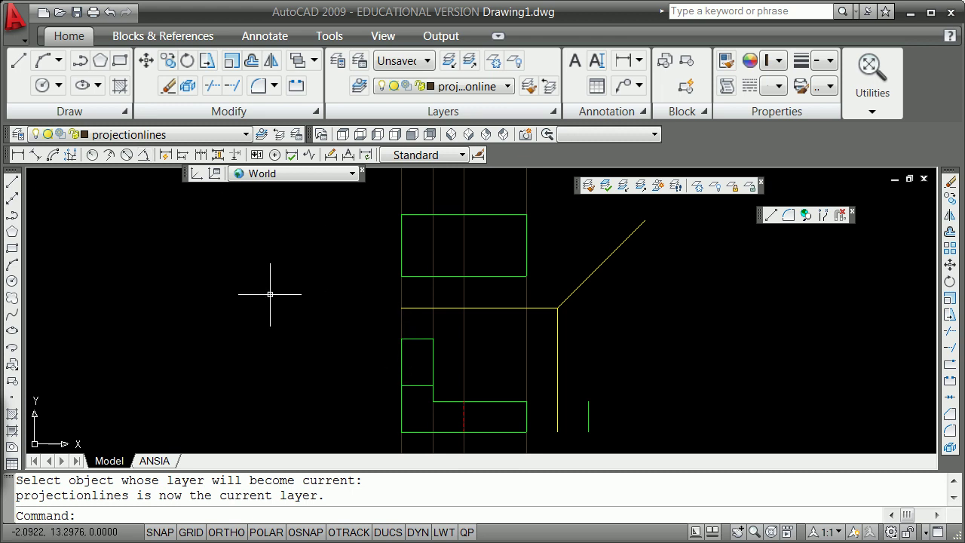
{"action": "left_click", "coordinate": [16, 200]}
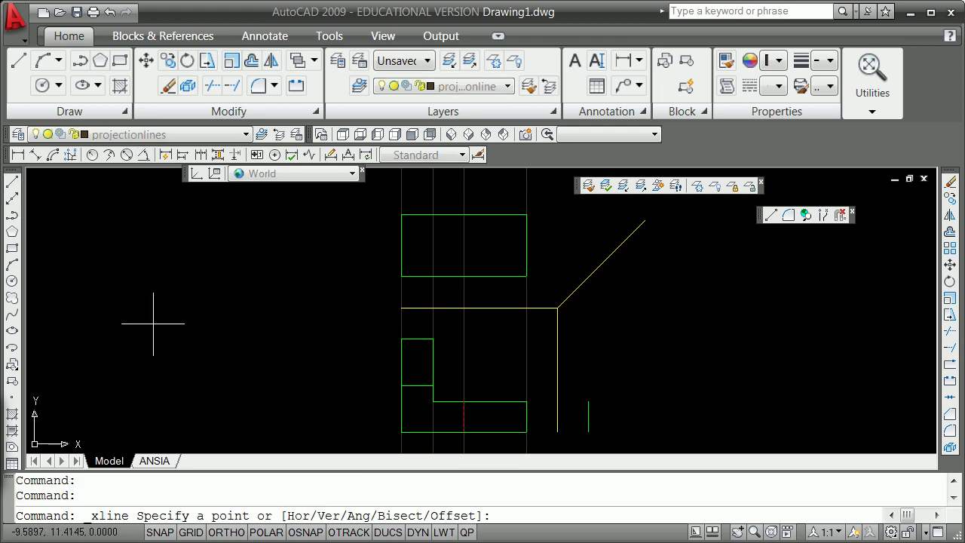
{"action": "right_click", "coordinate": [309, 310], "text": "shift"}
{"action": "left_click", "coordinate": [358, 396]}
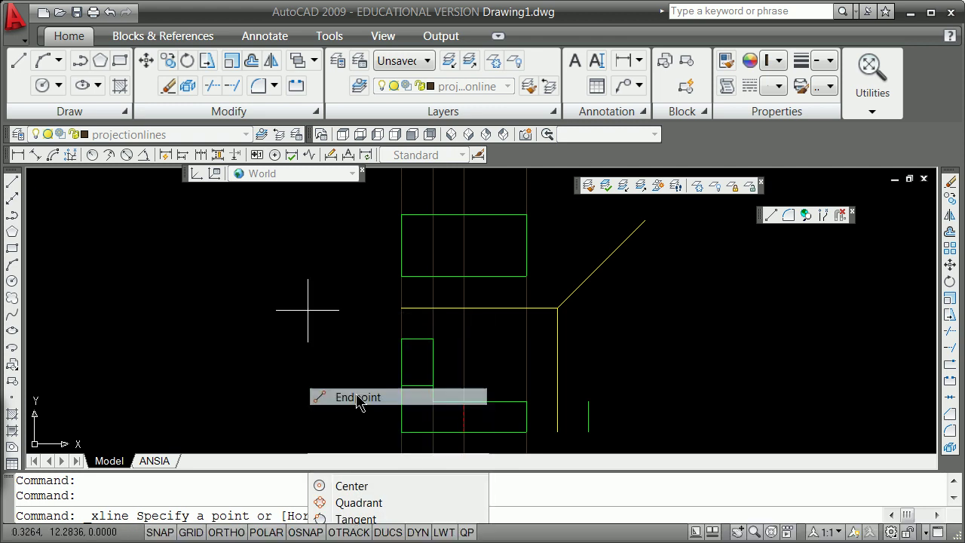
{"action": "left_click", "coordinate": [400, 338]}
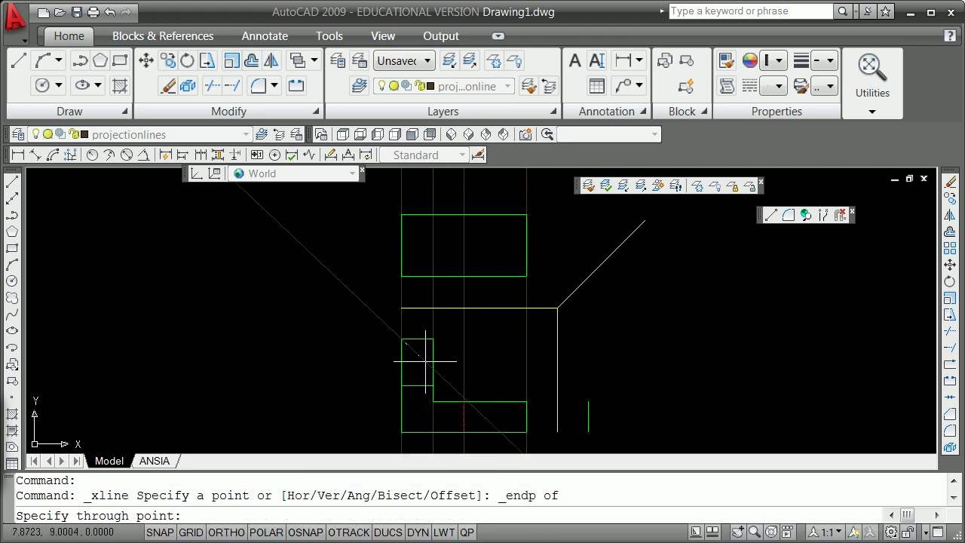
{"action": "right_click", "coordinate": [495, 348], "text": "shift"}
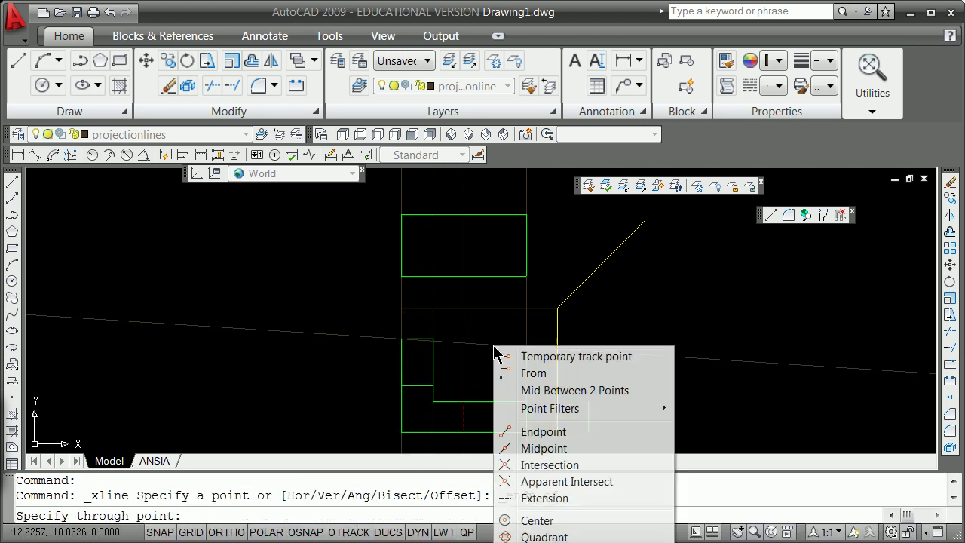
{"action": "left_click", "coordinate": [513, 432]}
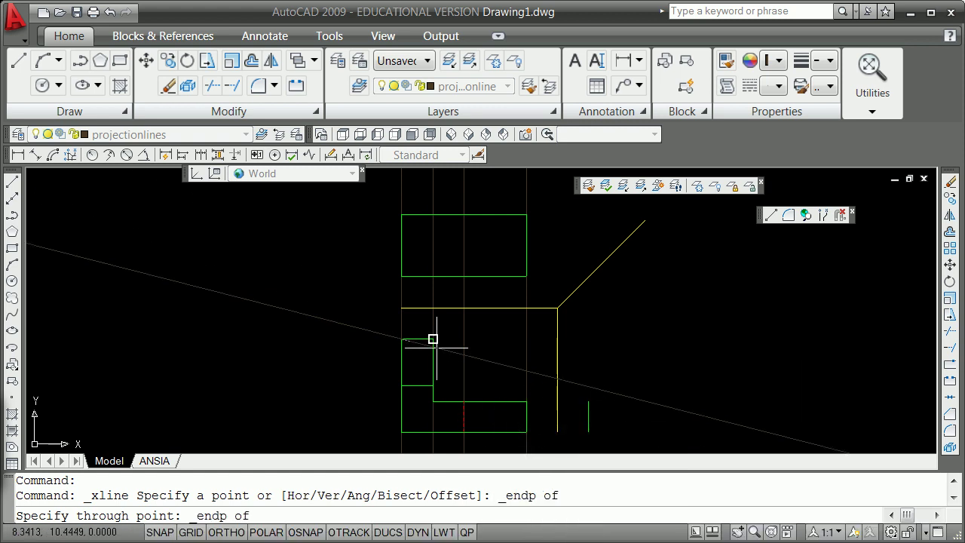
{"action": "left_click", "coordinate": [435, 342]}
{"action": "key", "text": "Return"}
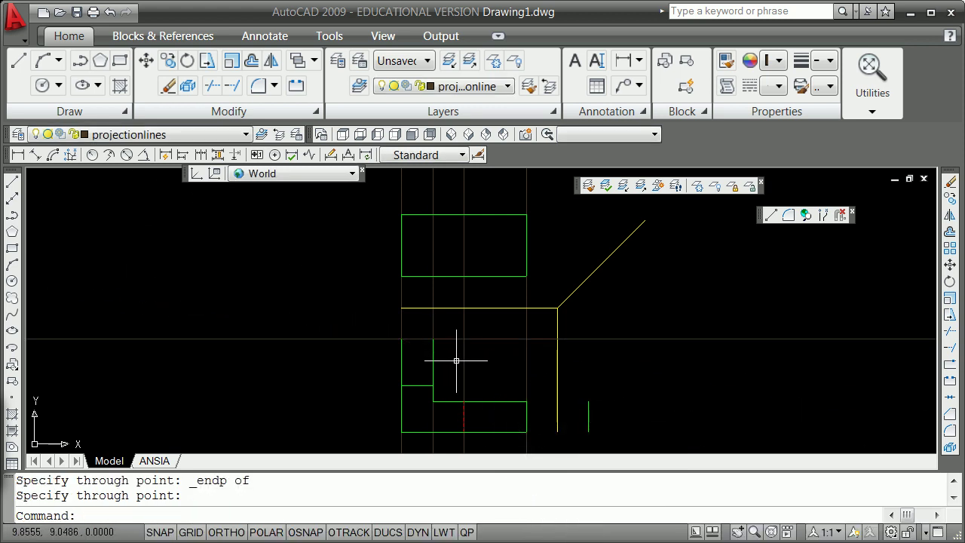
Offset the horizontal construction line through the endpoint of the short horizontal line inside the front view's upright leg
{"action": "type", "text": "o"}
{"action": "key", "text": "Return"}
{"action": "type", "text": "t"}
{"action": "key", "text": "Return"}
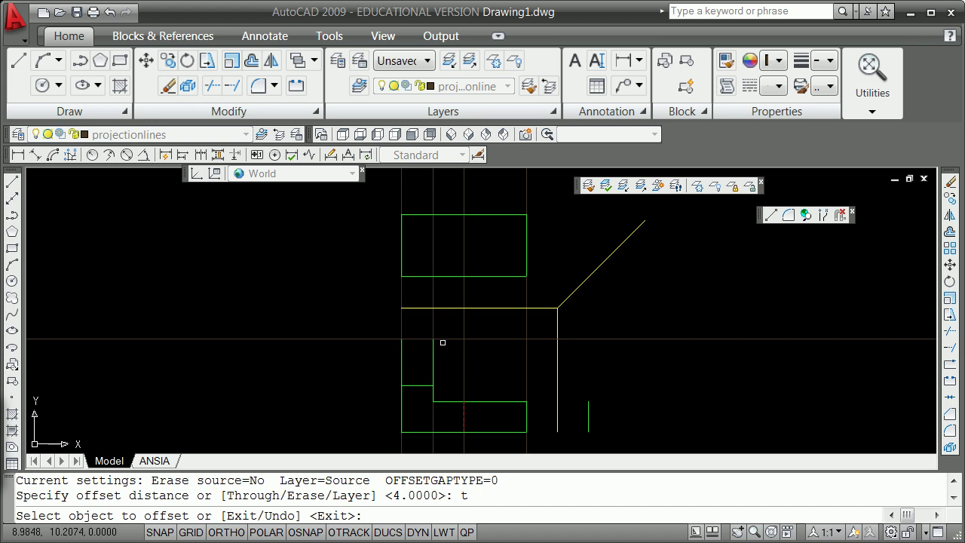
{"action": "left_click", "coordinate": [442, 340]}
{"action": "right_click", "coordinate": [444, 368], "text": "shift"}
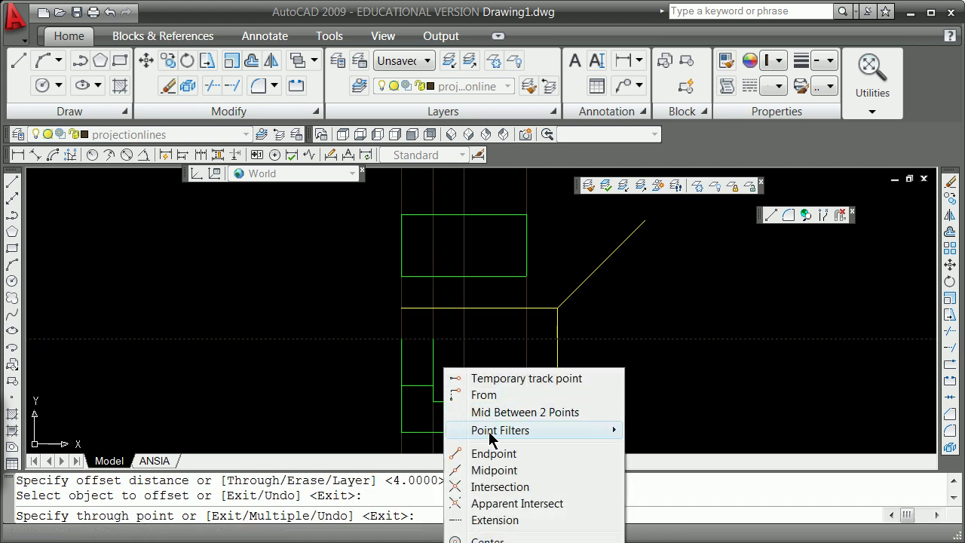
{"action": "left_click", "coordinate": [494, 453]}
{"action": "left_click", "coordinate": [432, 385]}
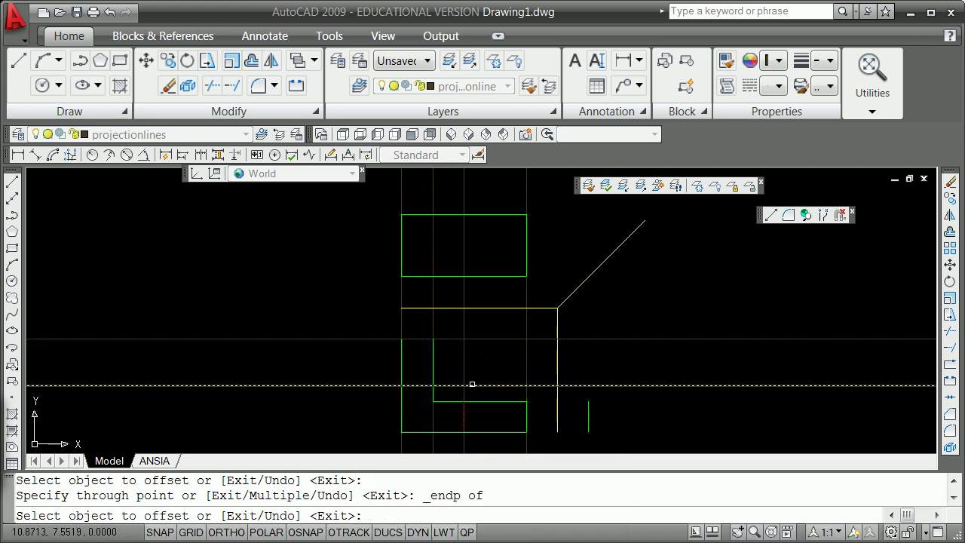
Offset the horizontal construction line through the endpoint of the top edge of the front view's low horizontal leg
{"action": "left_click", "coordinate": [472, 384]}
{"action": "right_click", "coordinate": [492, 399], "text": "shift"}
{"action": "left_click", "coordinate": [521, 486]}
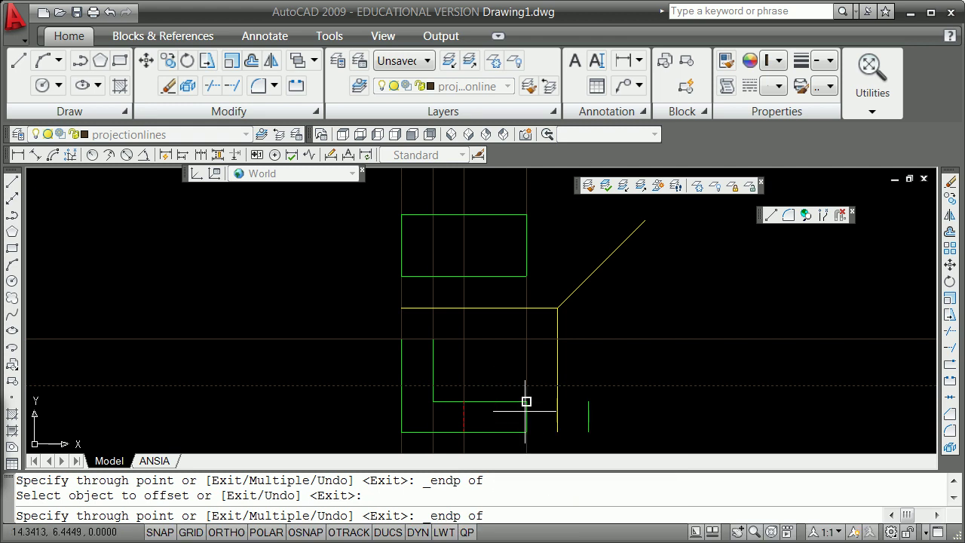
{"action": "left_click", "coordinate": [526, 402]}
Offset the newest horizontal construction line through the endpoint of the front view's bottom edge and finish the Offset command
{"action": "left_click", "coordinate": [549, 401]}
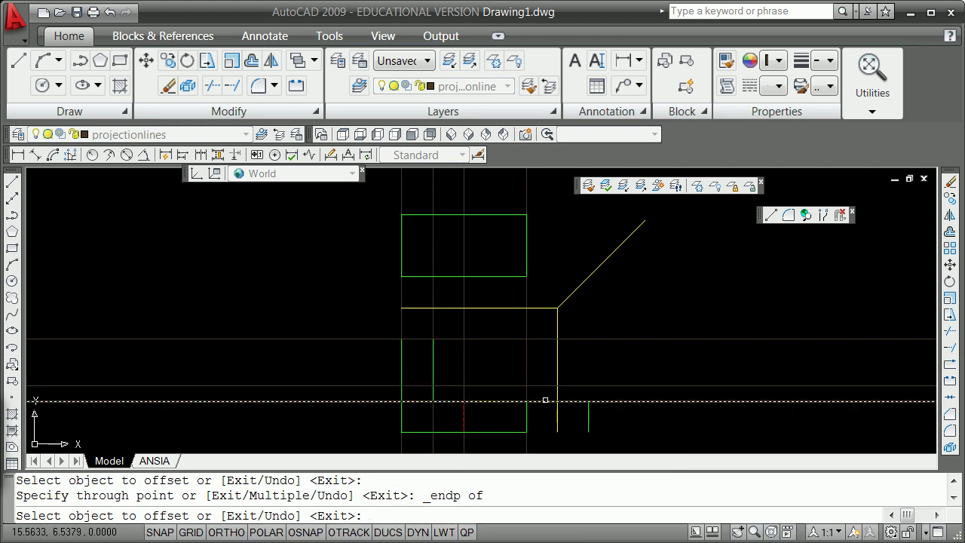
{"action": "right_click", "coordinate": [542, 412], "text": "shift"}
{"action": "left_click", "coordinate": [595, 495]}
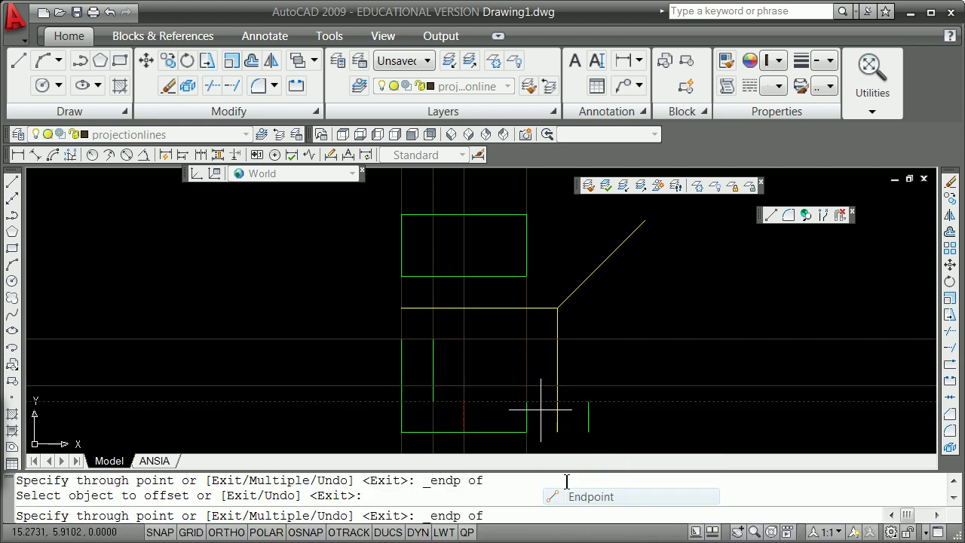
{"action": "left_click", "coordinate": [526, 431]}
{"action": "key", "text": "Return"}
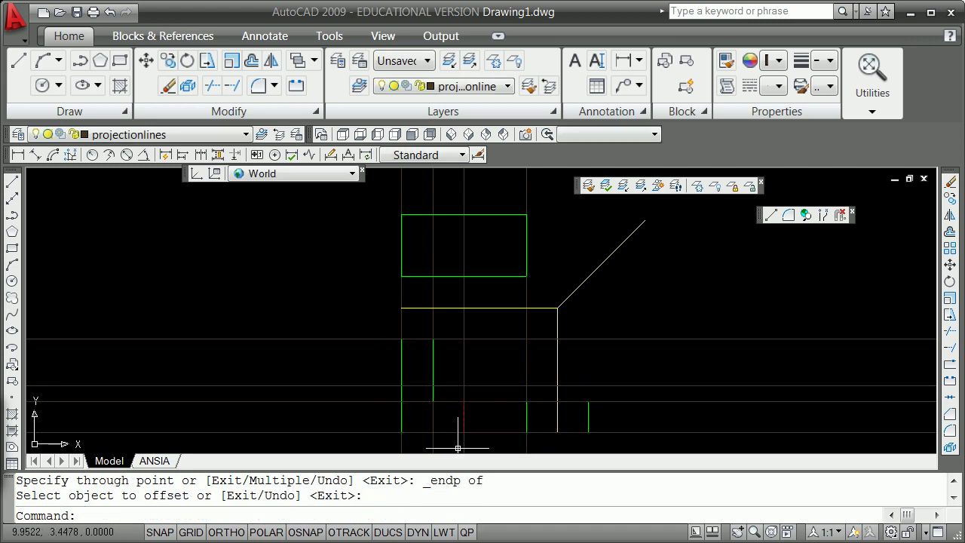
{"action": "key", "text": "Return"}
{"action": "key", "text": "Escape"}
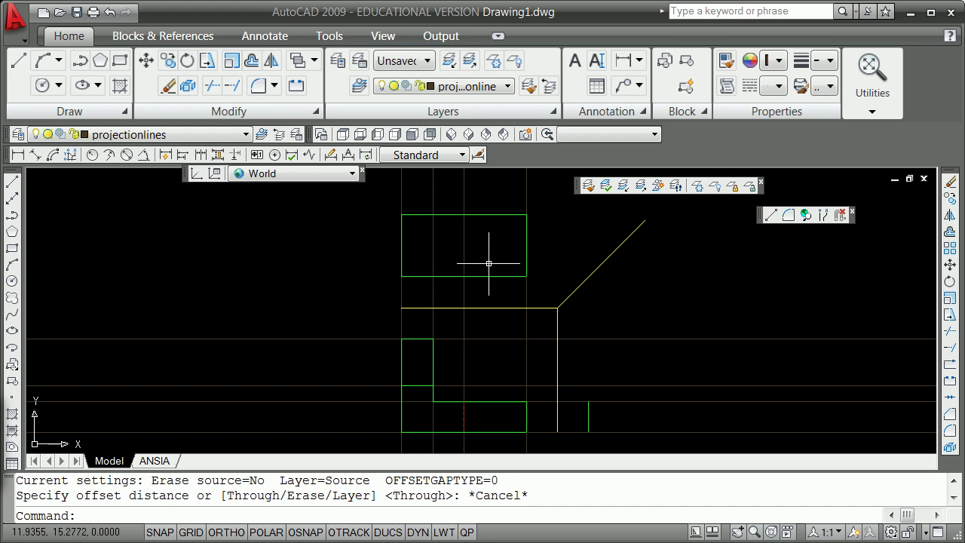
{"action": "left_click", "coordinate": [575, 235]}
{"action": "key", "text": "Escape"}
Offset the top view's front and back edges 1 unit toward the inside of the rectangle
{"action": "type", "text": "o"}
{"action": "key", "text": "Return"}
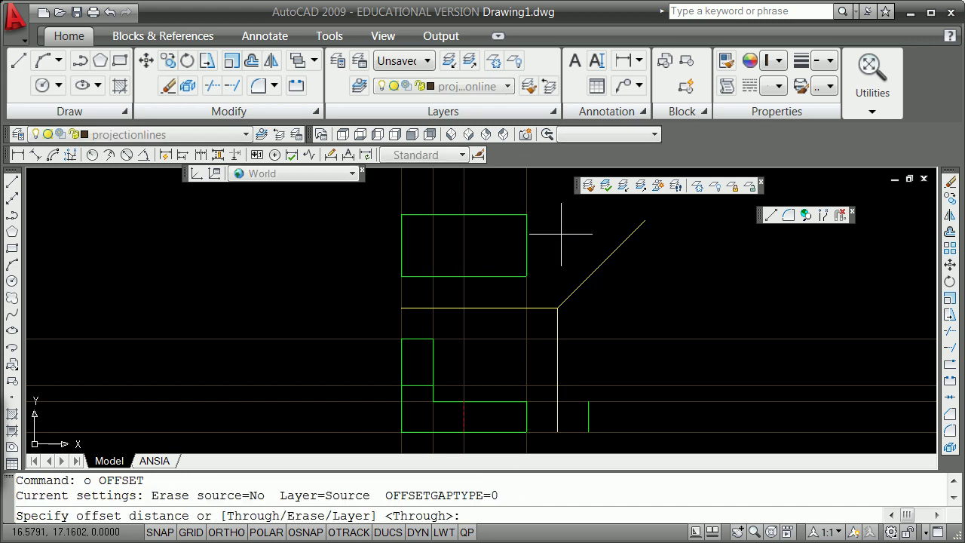
{"action": "type", "text": "1"}
{"action": "key", "text": "Return"}
{"action": "left_click", "coordinate": [480, 275]}
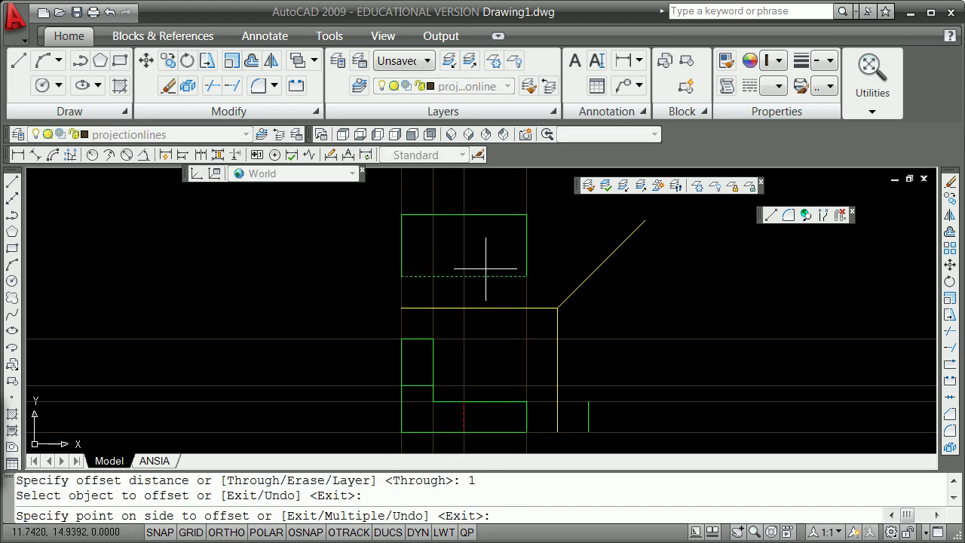
{"action": "left_click", "coordinate": [492, 260]}
{"action": "left_click", "coordinate": [498, 215]}
{"action": "left_click", "coordinate": [500, 222]}
{"action": "key", "text": "Return"}
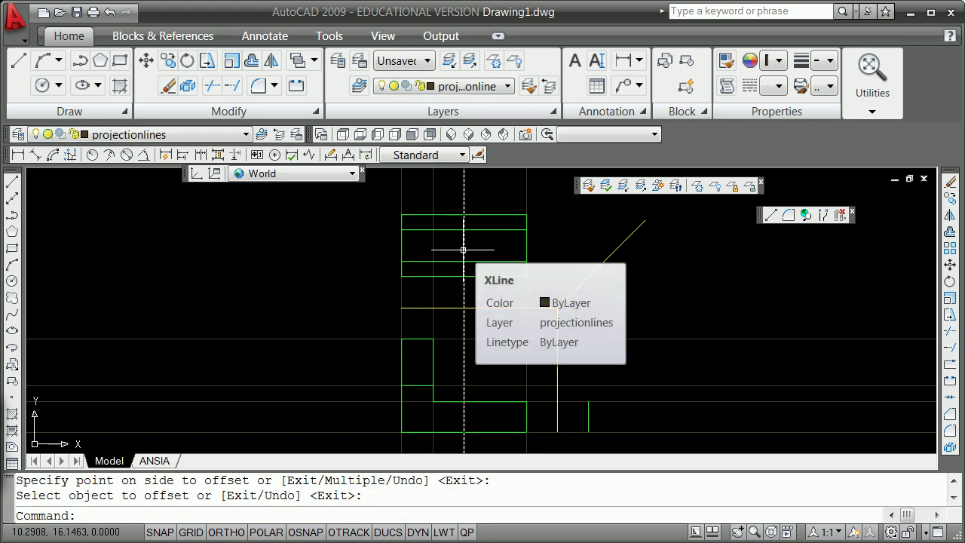
Draw a line on the projectionlines layer between the top view's two inner lines, along the projection of the front view's hidden line
{"action": "type", "text": "line"}
{"action": "key", "text": "Return"}
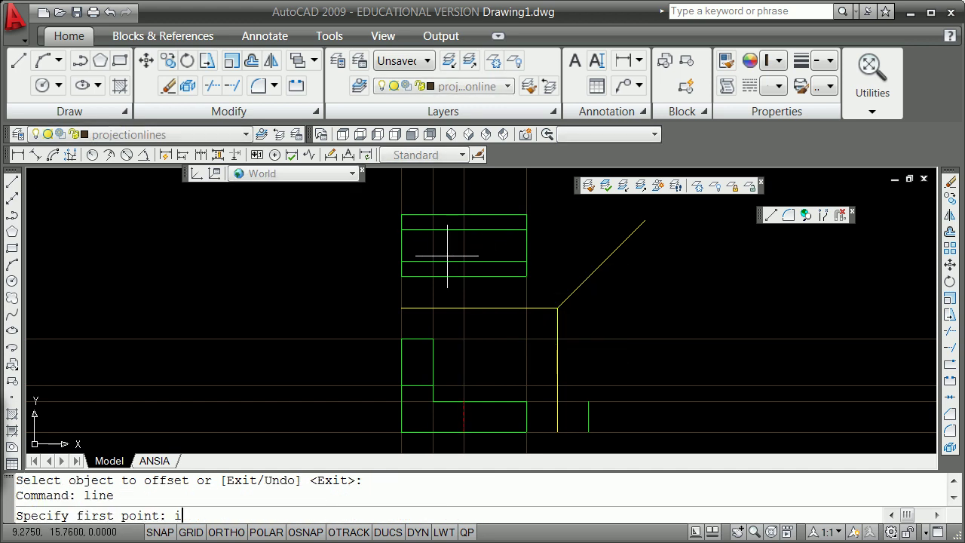
{"action": "type", "text": "int"}
{"action": "key", "text": "Return"}
{"action": "left_click", "coordinate": [463, 229]}
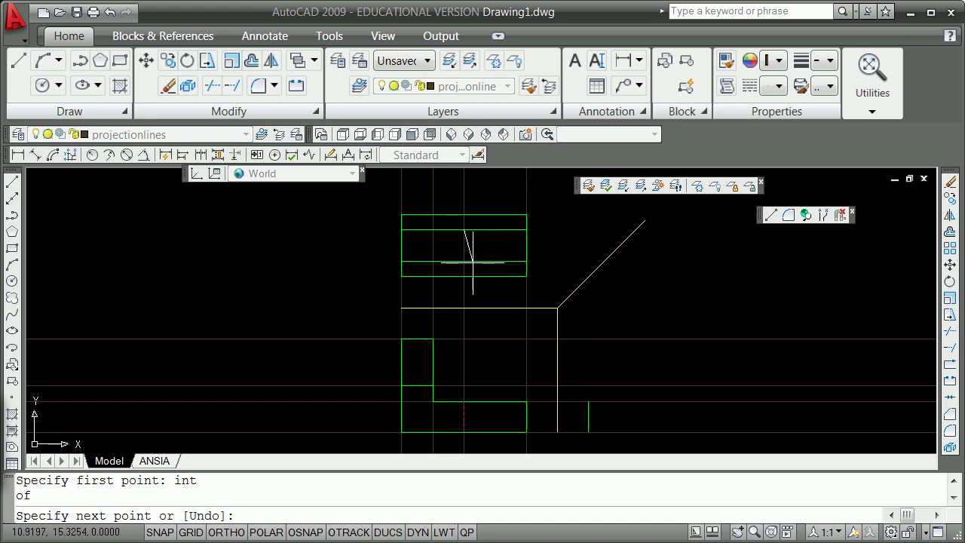
{"action": "right_click", "coordinate": [474, 265], "text": "shift"}
{"action": "left_click", "coordinate": [549, 383]}
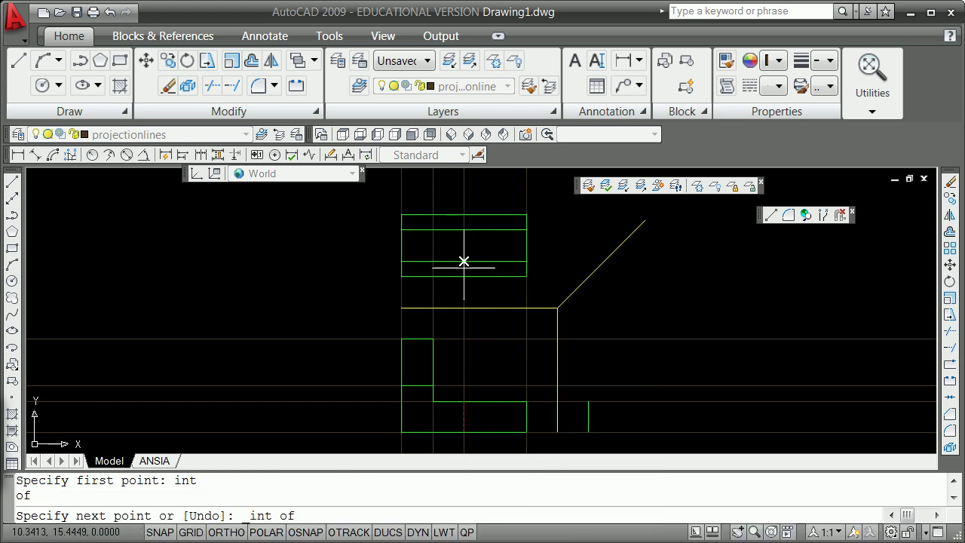
{"action": "left_click", "coordinate": [463, 261]}
{"action": "key", "text": "Return"}
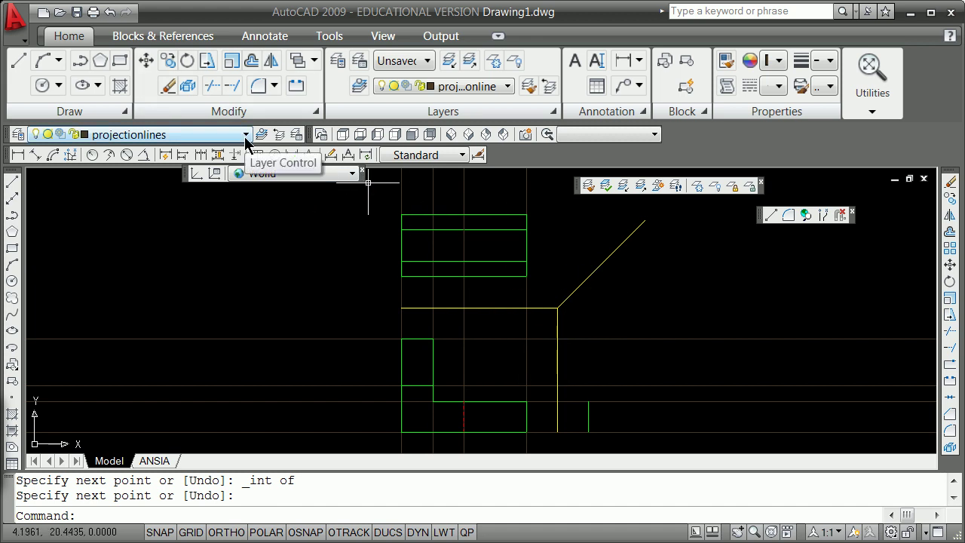
Erase the last line drawn between the top view's two inner horizontal lines
{"action": "type", "text": "e"}
{"action": "key", "text": "Return"}
{"action": "type", "text": "la"}
{"action": "key", "text": "Return"}
{"action": "key", "text": "Return"}
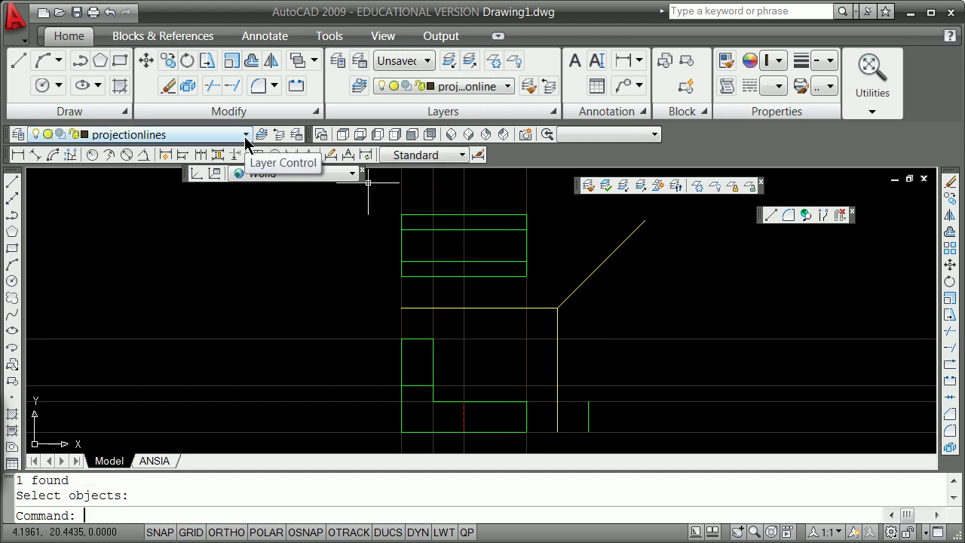
On the object layer, draw a line between the top view's two inner lines where the hidden line's projection crosses them
{"action": "left_click", "coordinate": [244, 134]}
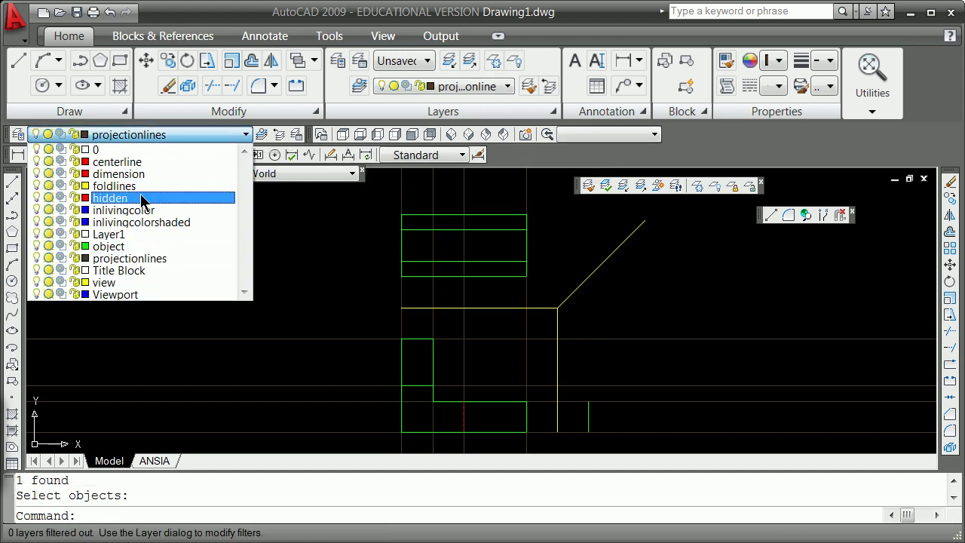
{"action": "left_click", "coordinate": [98, 245]}
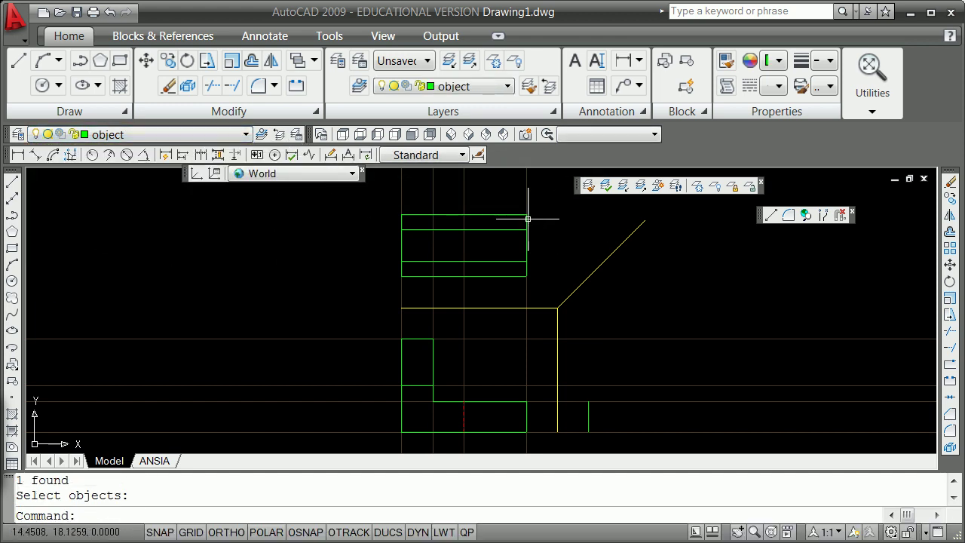
{"action": "key", "text": "Return"}
{"action": "type", "text": "int: int"}
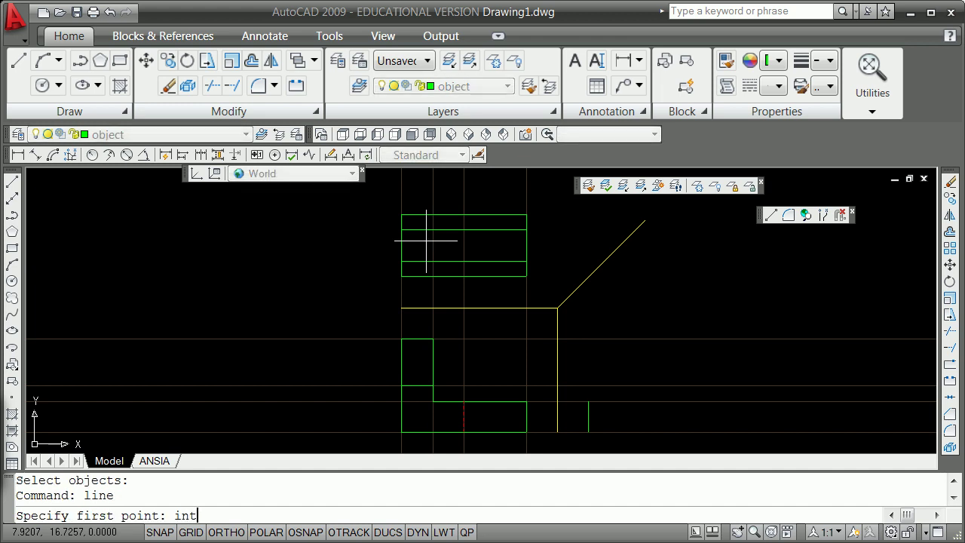
{"action": "key", "text": "Return"}
{"action": "left_click", "coordinate": [463, 229]}
{"action": "right_click", "coordinate": [465, 242], "text": "shift"}
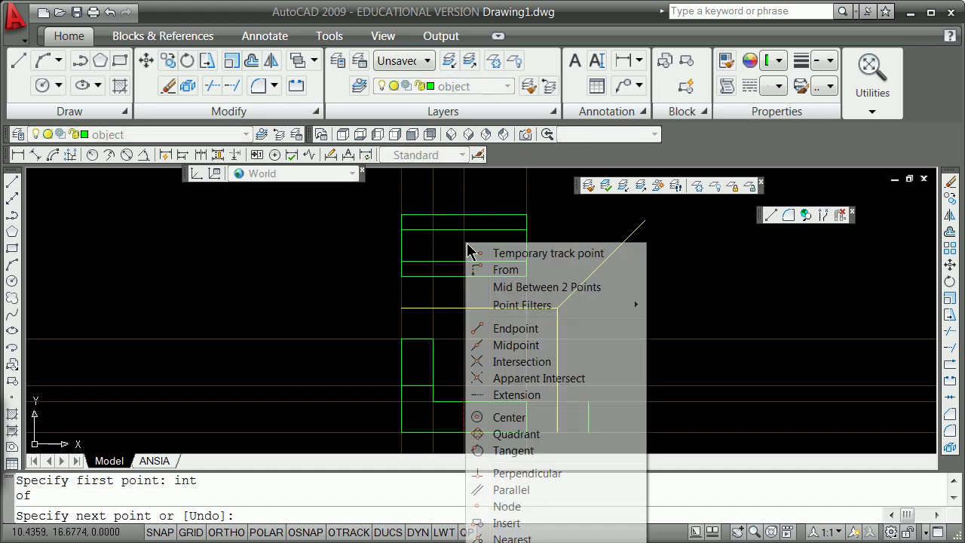
{"action": "left_click", "coordinate": [525, 361]}
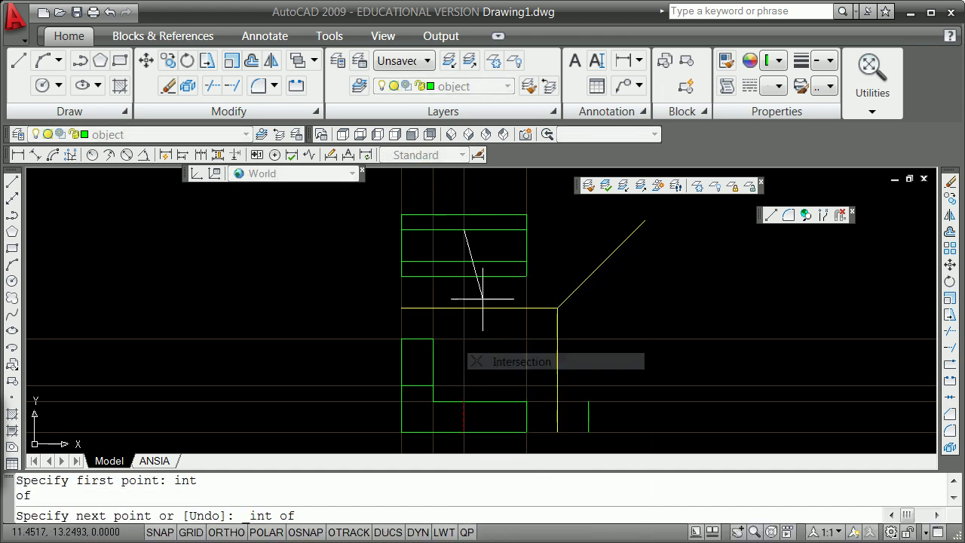
{"action": "left_click", "coordinate": [464, 261]}
{"action": "key", "text": "Return"}
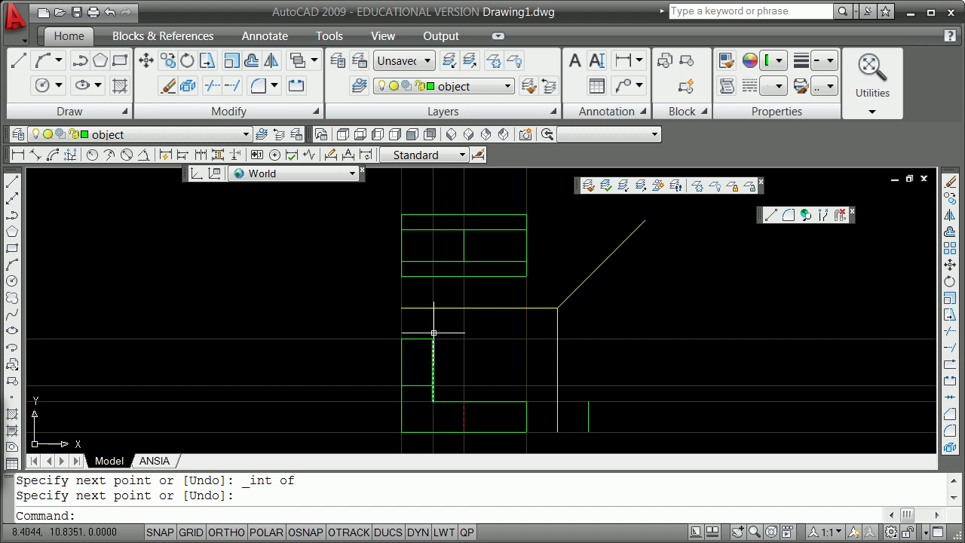
Trim the left part of the top view's lower inner line back to the projection line of the upright leg's inner edge
{"action": "key", "text": "Return"}
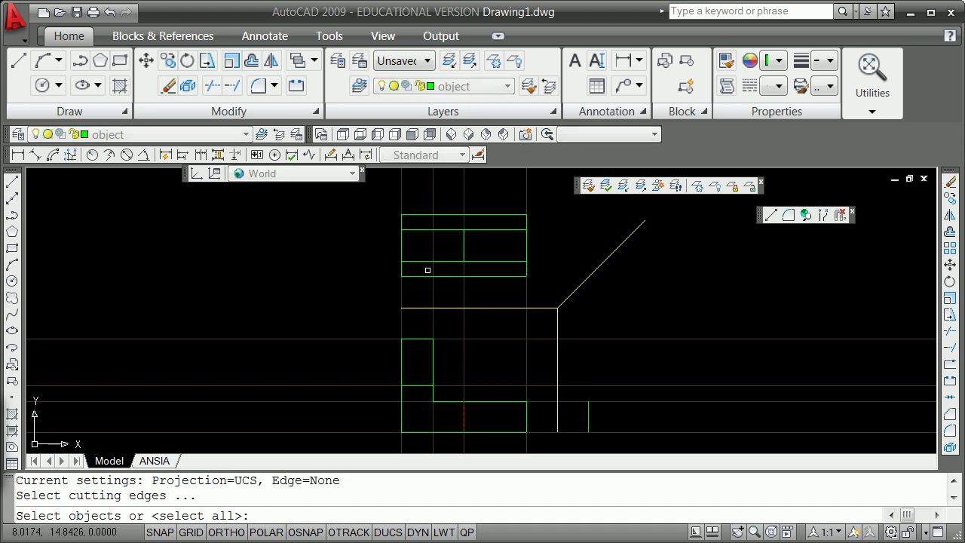
{"action": "left_click", "coordinate": [434, 253]}
{"action": "key", "text": "Return"}
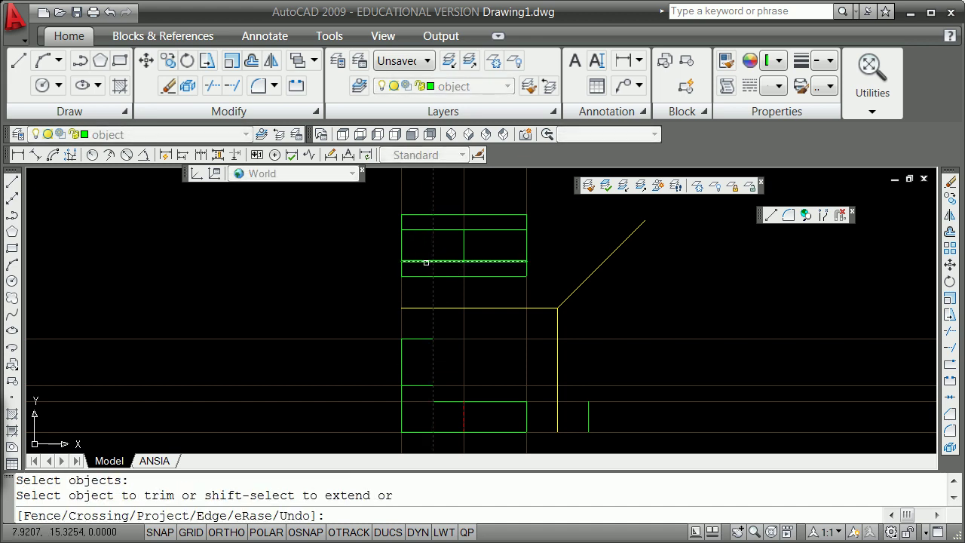
{"action": "key", "text": "Return"}
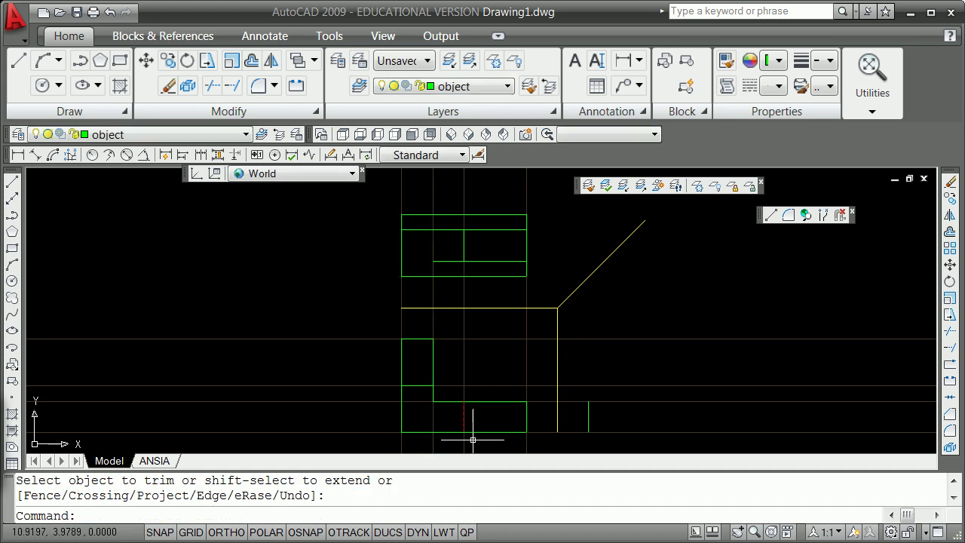